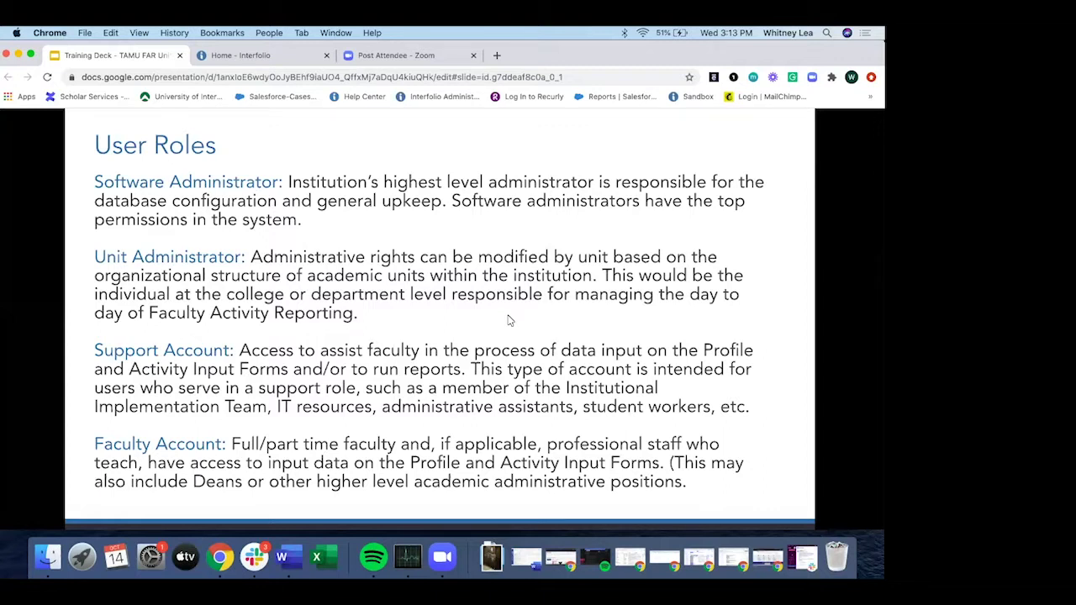
Advance the training deck past the User Roles and Logging in to the Product slides.
key("Right")
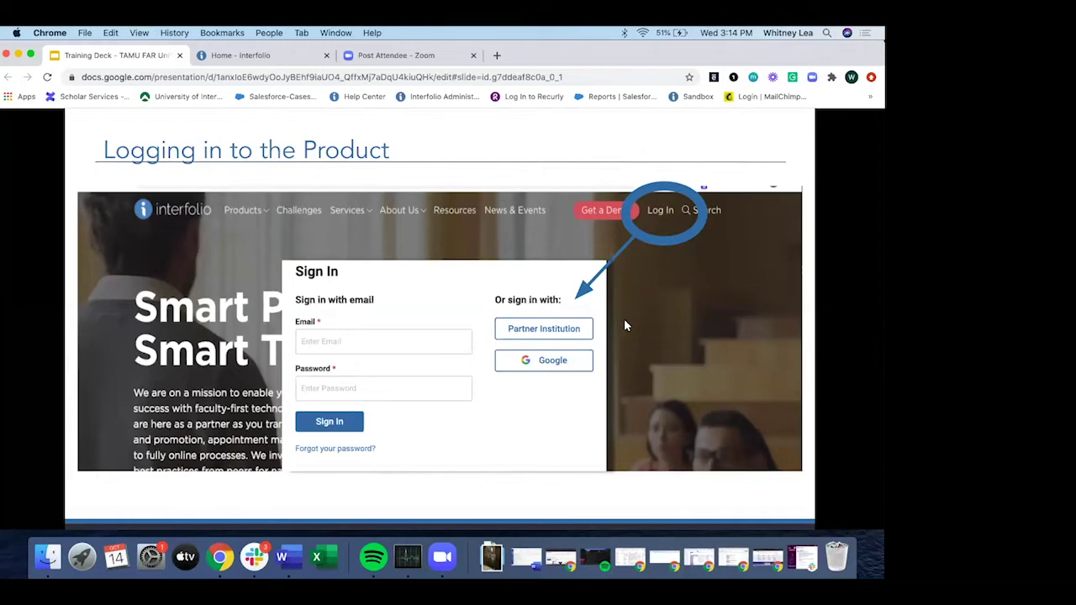
key("Right")
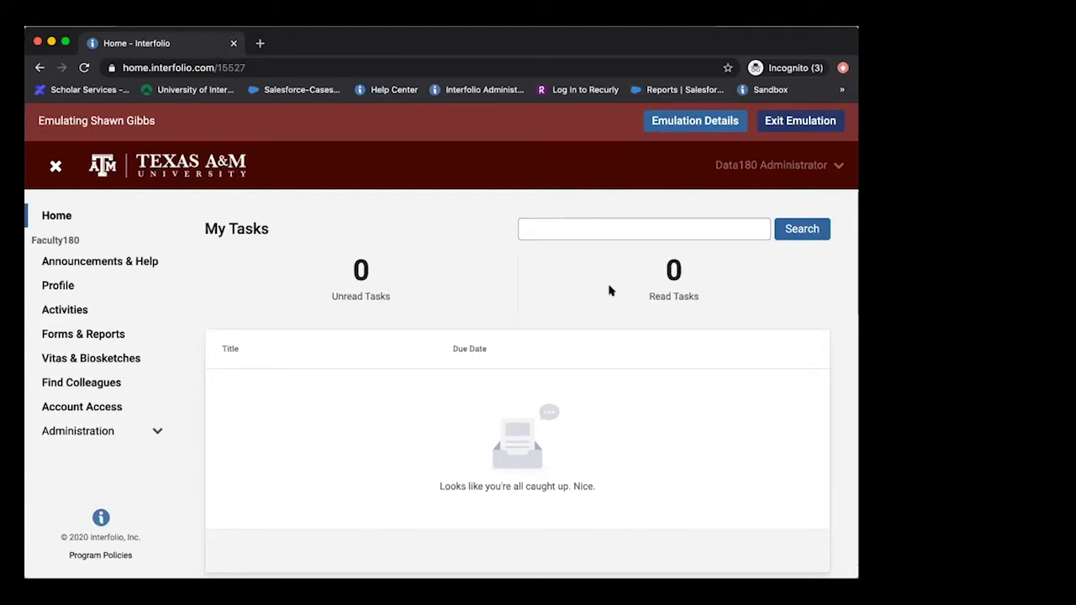
Look over the My Tasks home page and expand the Administration group in the navigation.
scroll(610, 290, "down", 1)
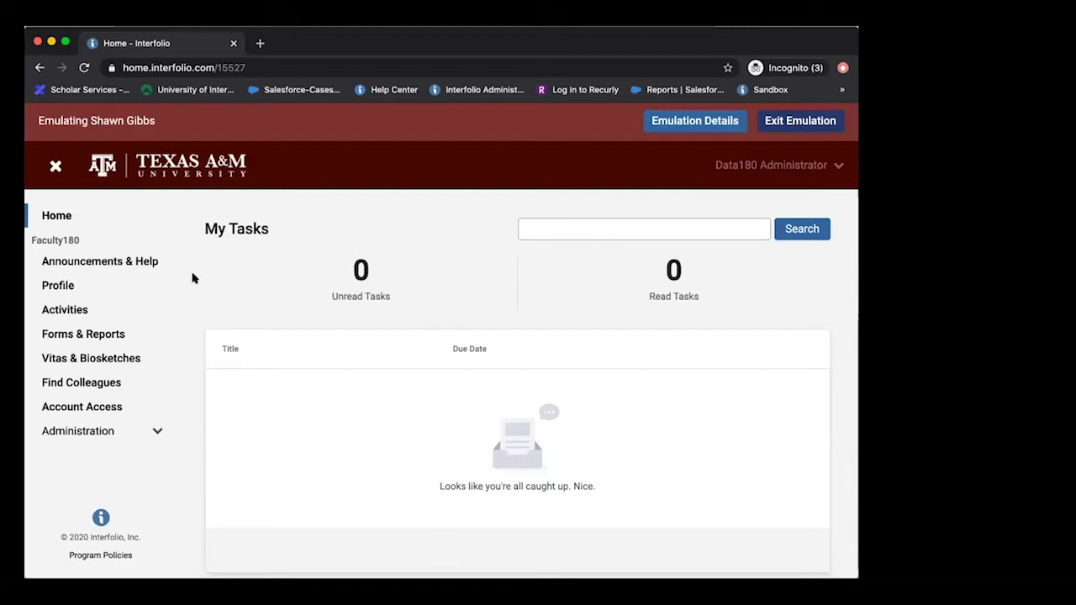
left_click(124, 436)
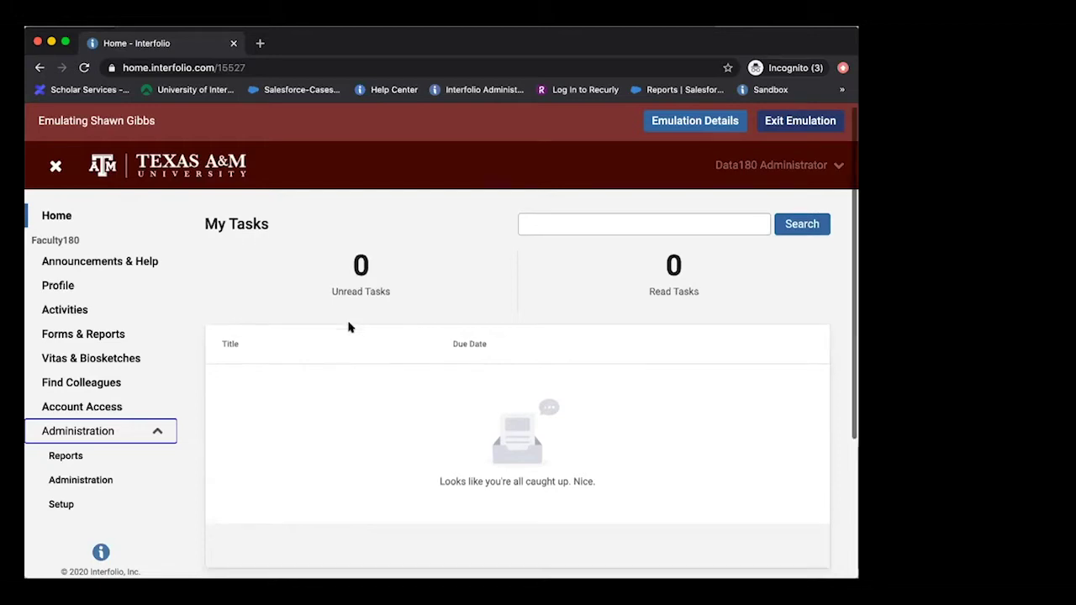
scroll(350, 327, "down", 1)
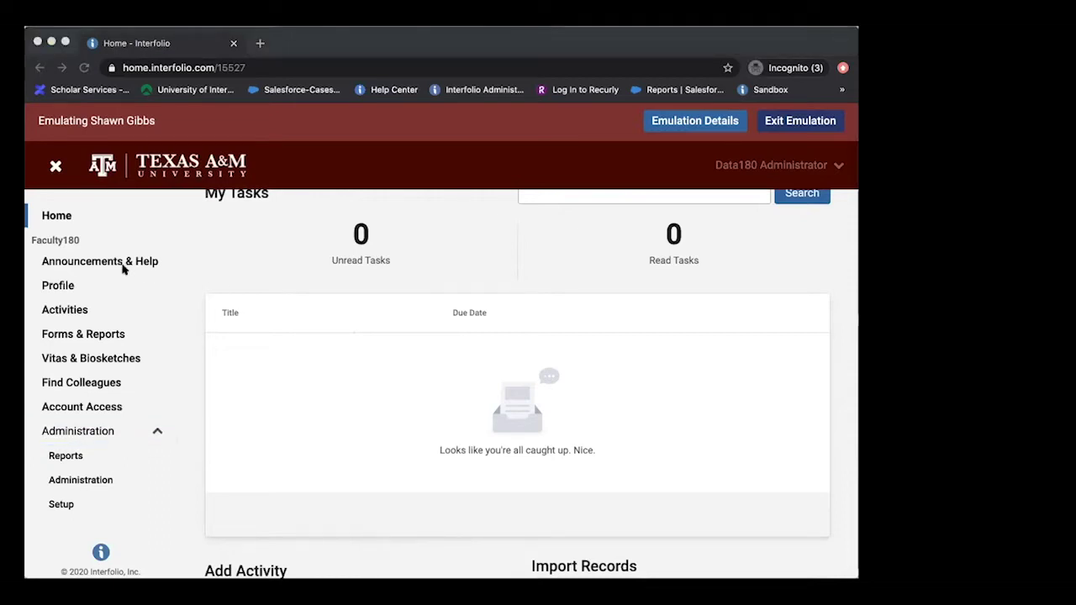
Open Announcements & Help and review the Interfolio and Institutional Announcements, including the faculty, administrator and reporting help links.
left_click(80, 262)
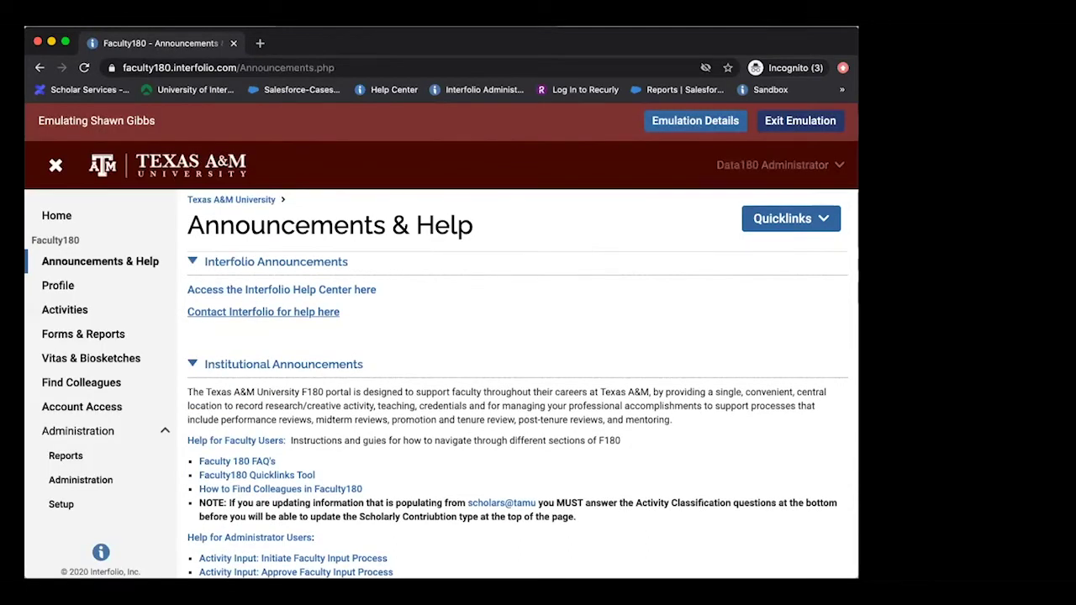
scroll(616, 413, "down", 1)
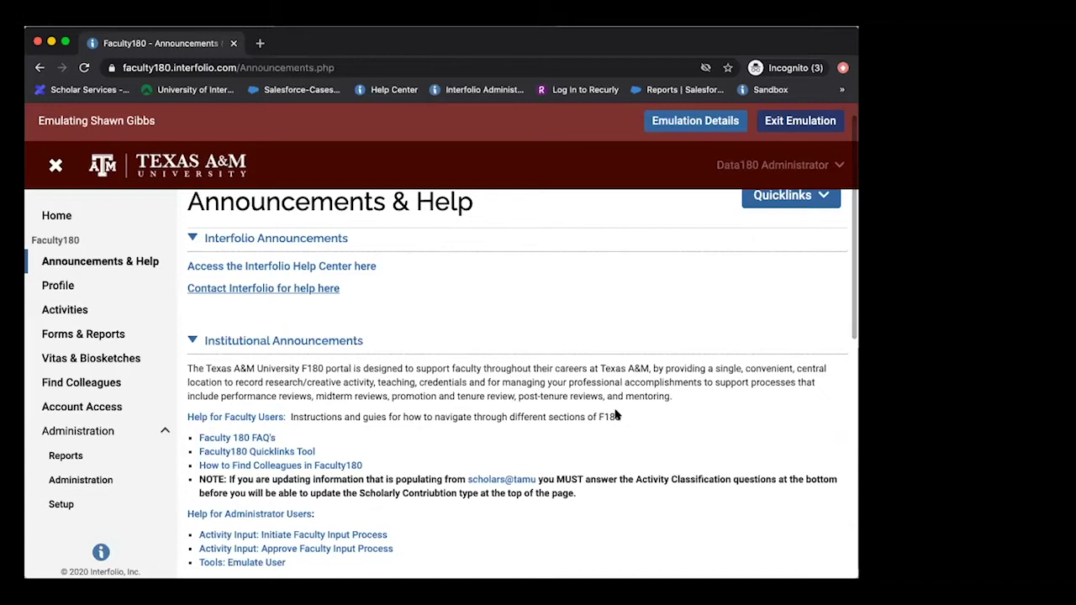
scroll(616, 413, "down", 2)
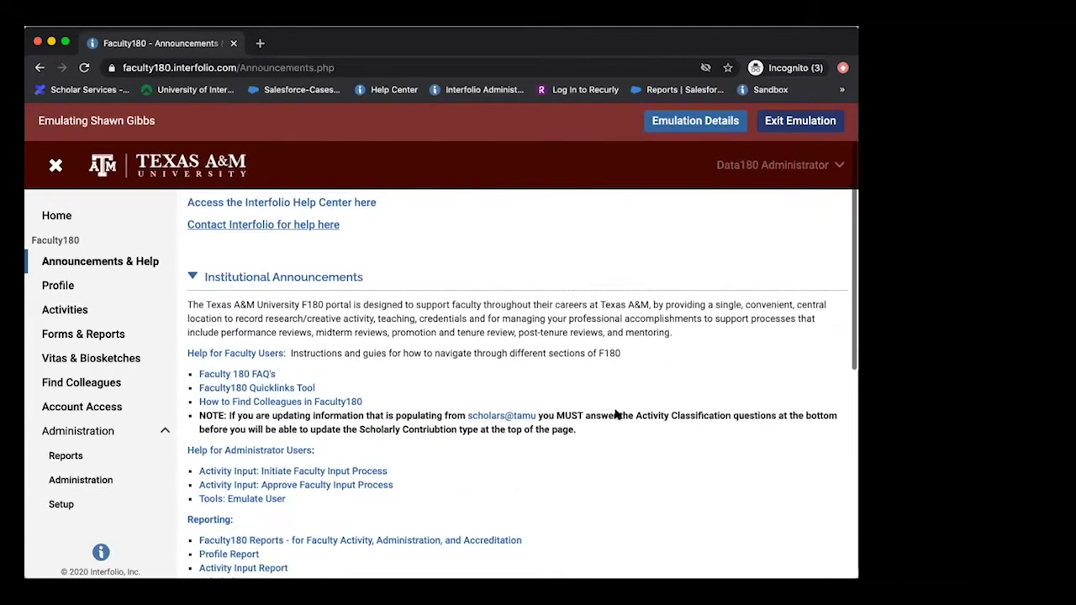
scroll(616, 414, "up", 1)
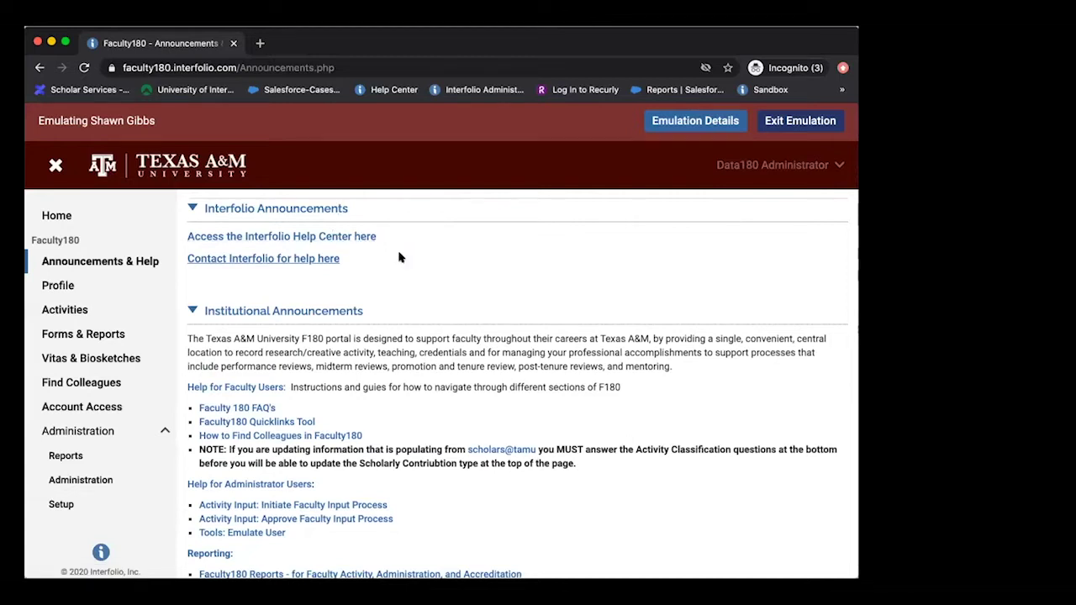
scroll(488, 272, "down", 2)
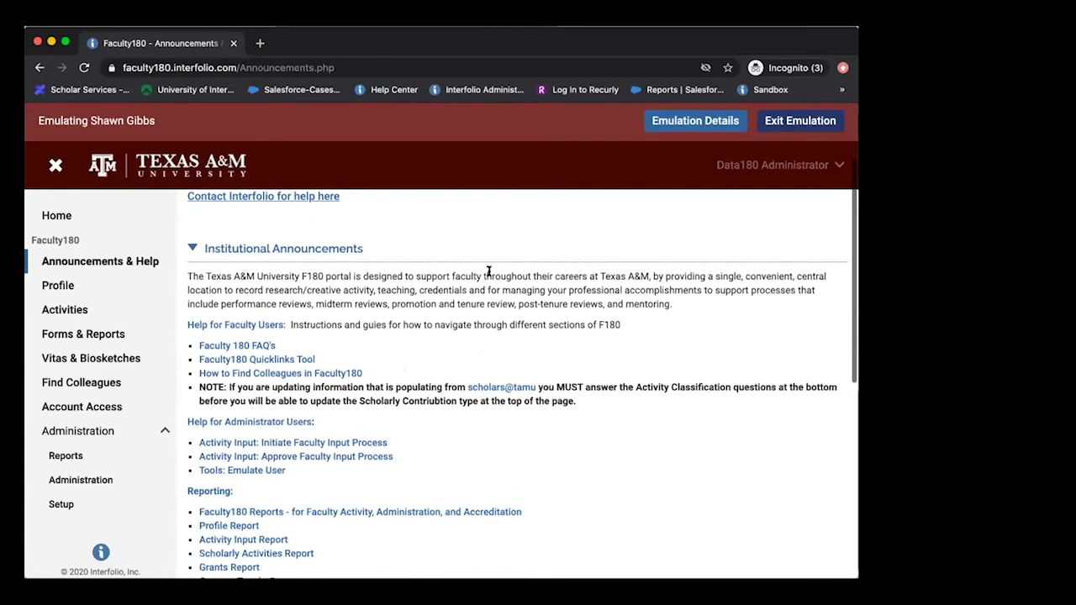
scroll(488, 271, "down", 2)
scroll(488, 271, "up", 1)
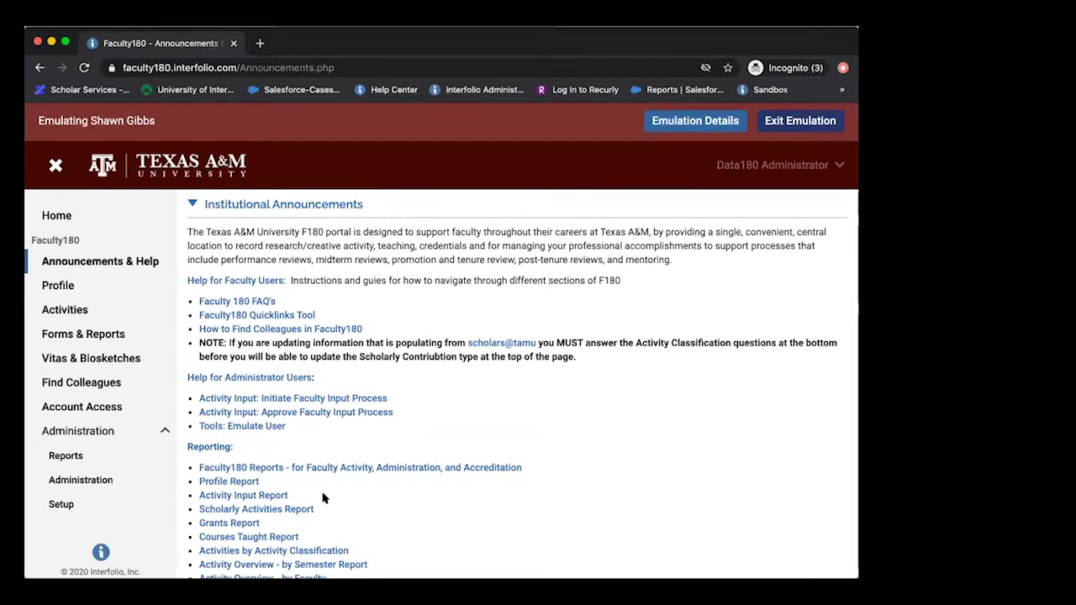
Open the Profile form, view the Personal Information section and collapse it again.
left_click(71, 288)
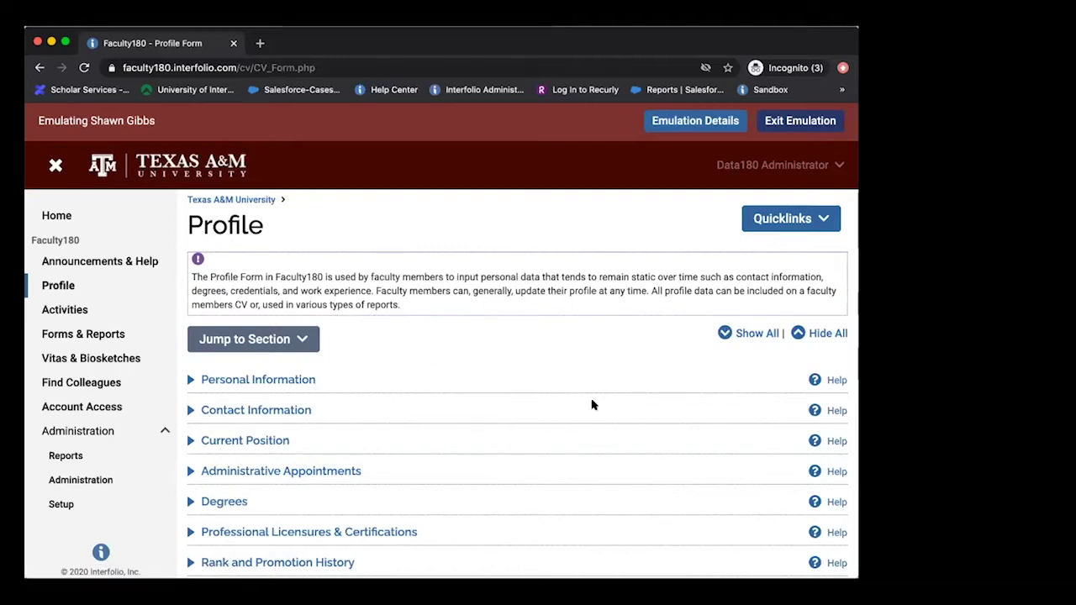
left_click(192, 380)
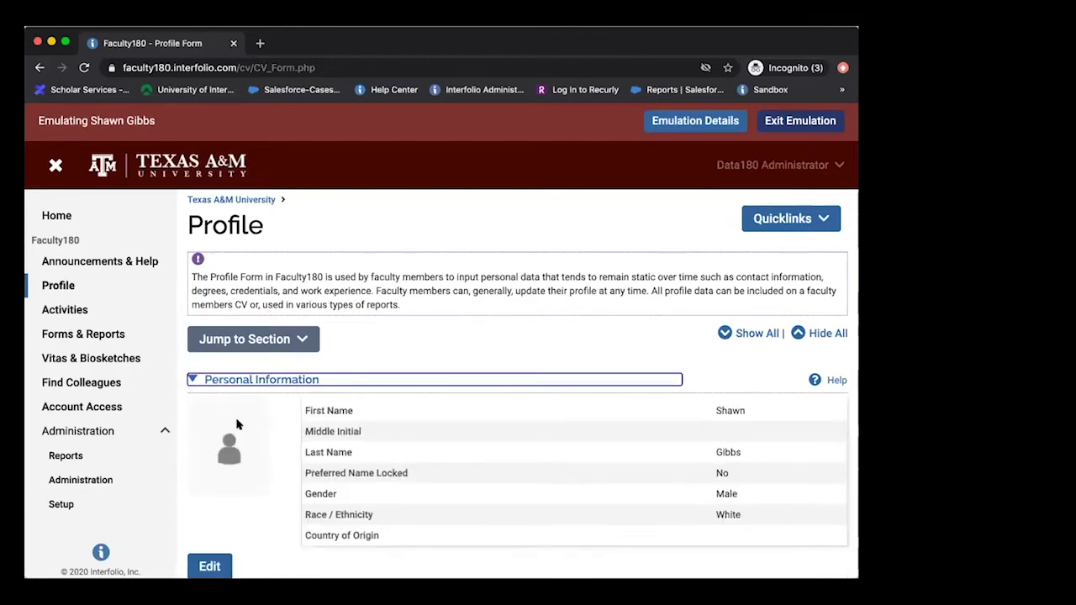
scroll(237, 425, "down", 1)
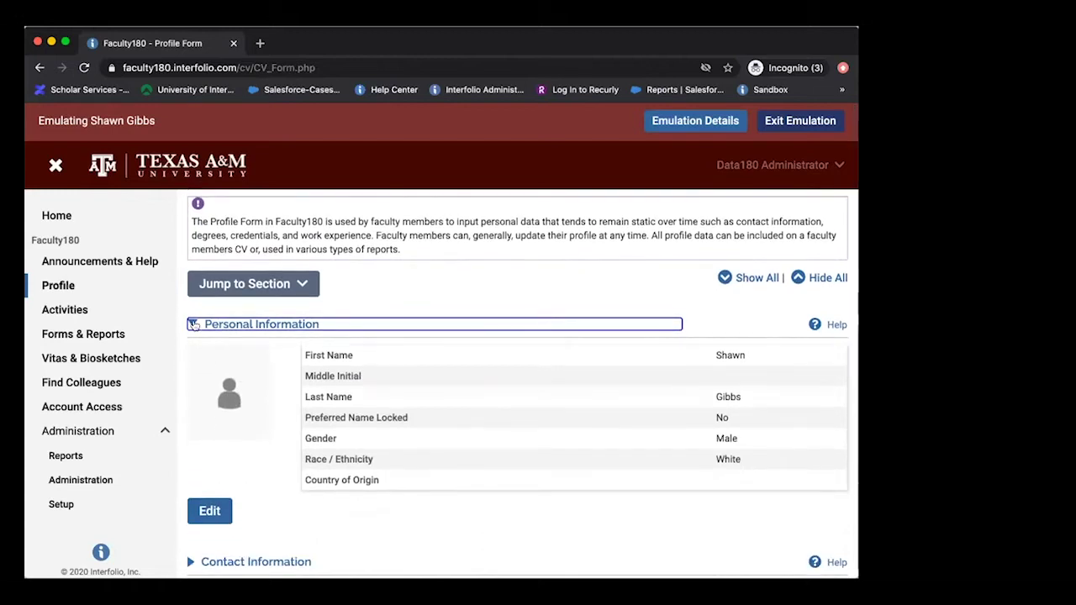
left_click(192, 325)
Review the list of Profile sections, viewing the Degrees section and collapsing it again.
scroll(207, 349, "down", 1)
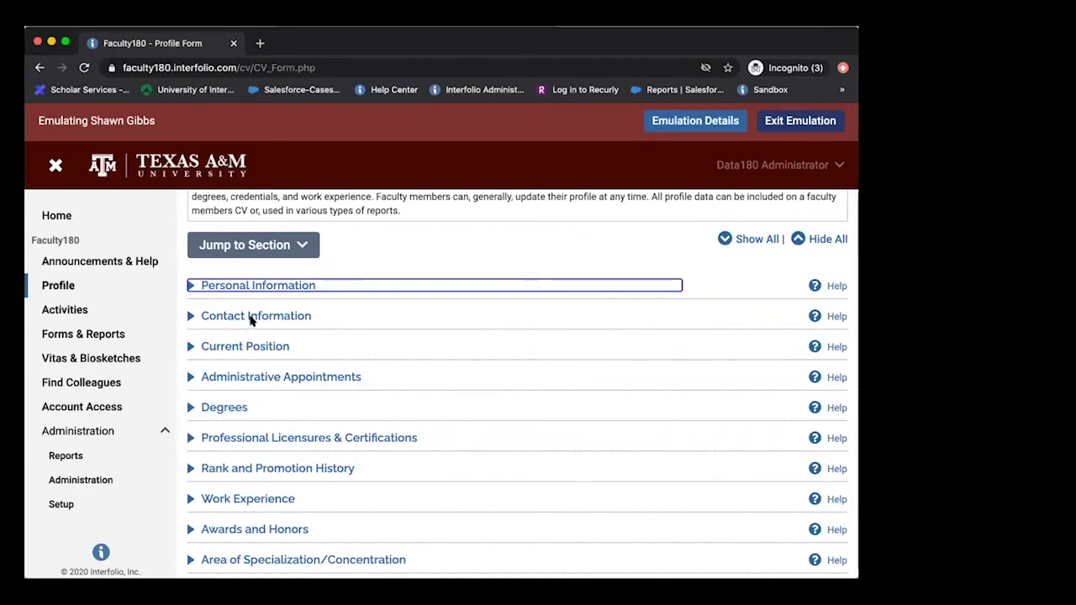
scroll(250, 324, "down", 1)
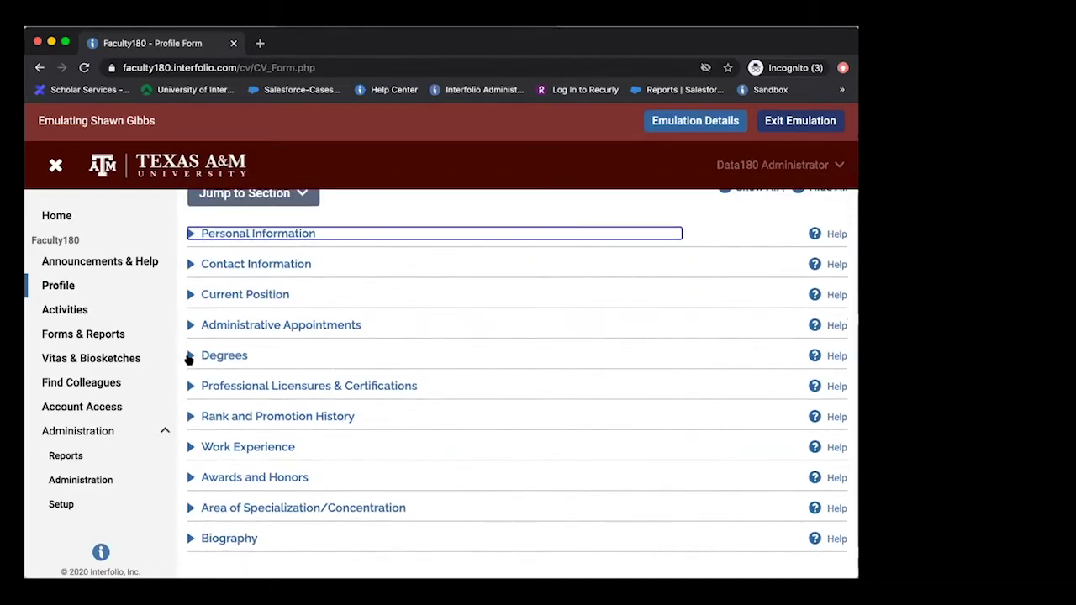
left_click(189, 355)
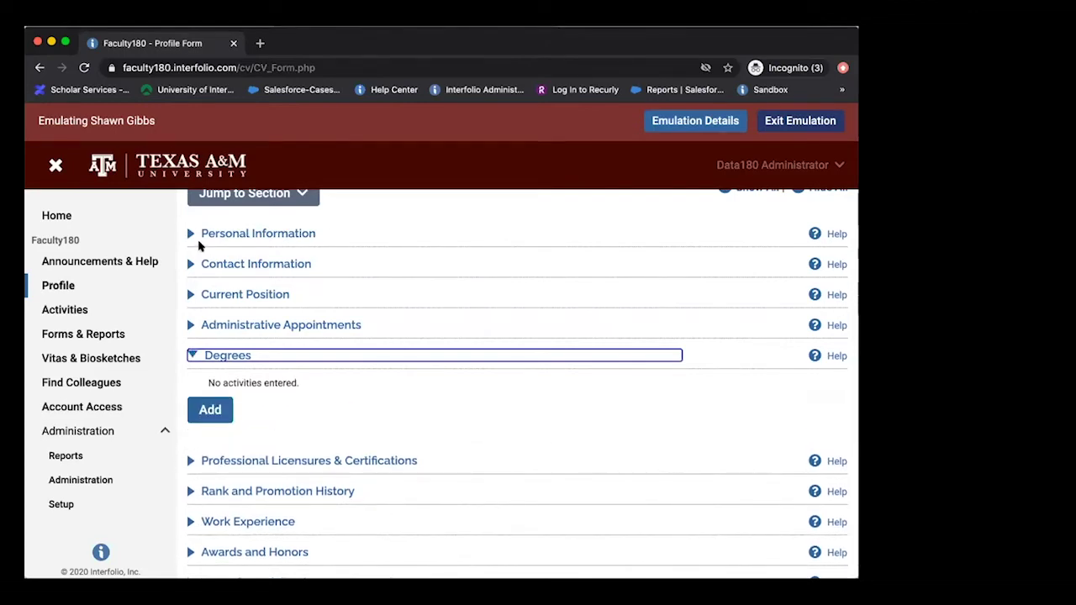
left_click(189, 356)
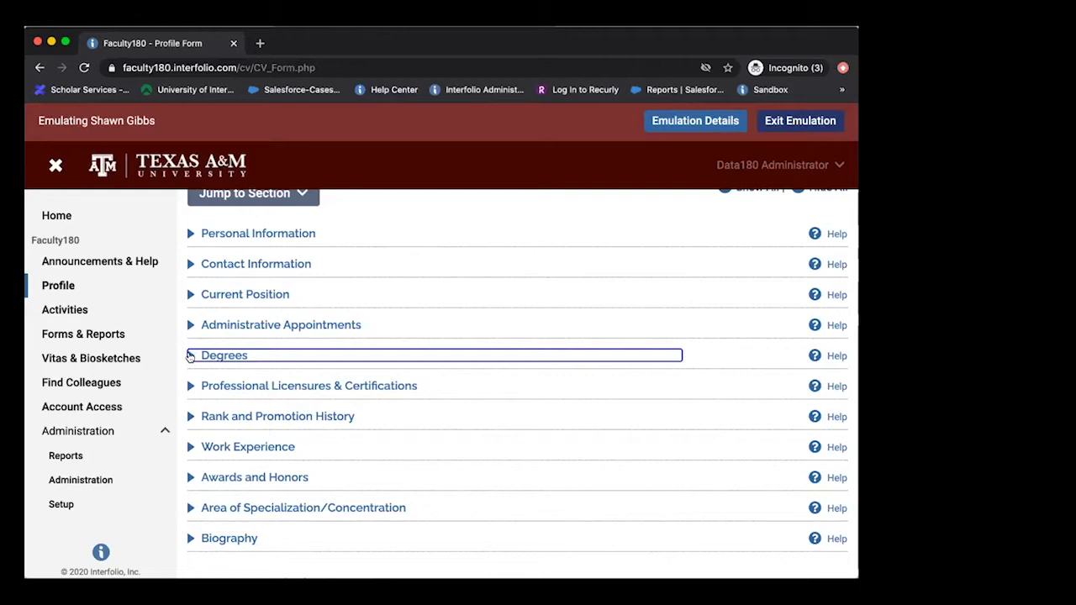
scroll(190, 355, "up", 1)
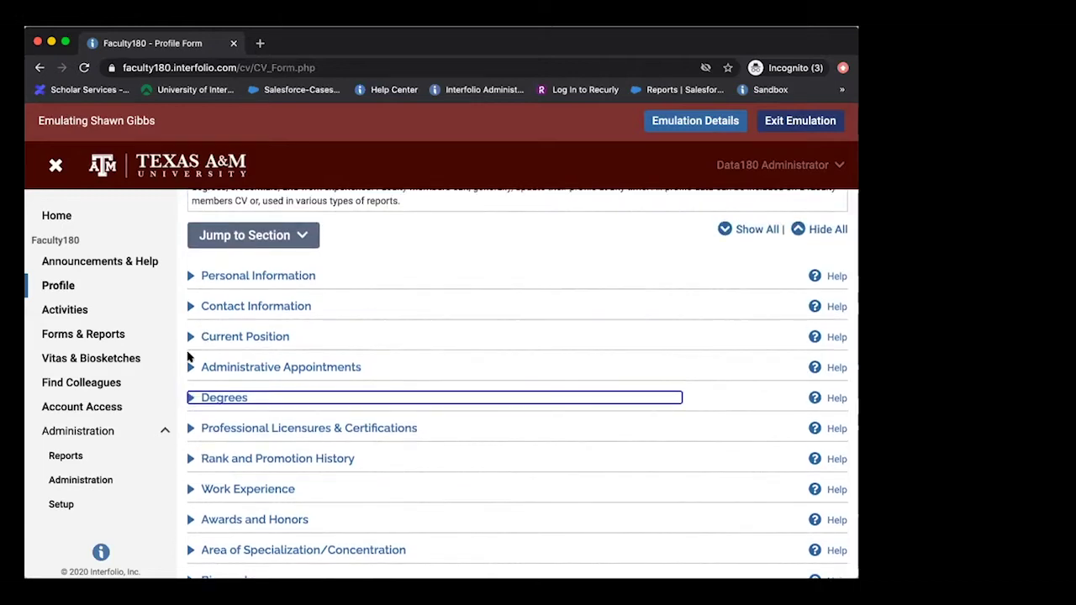
scroll(190, 355, "up", 1)
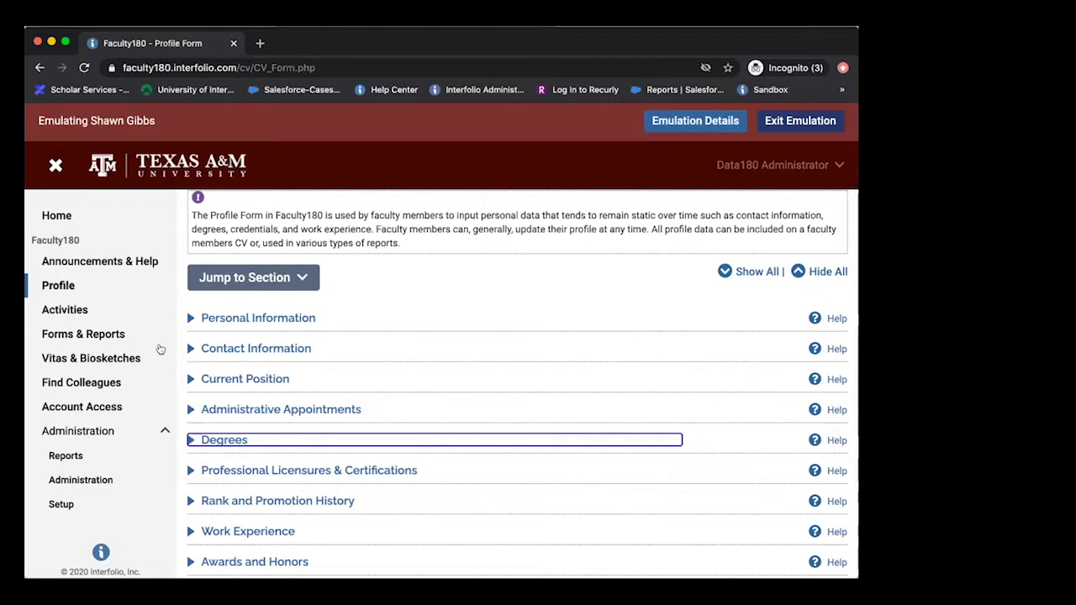
Open the Activities form and review its list of sections, from Teaching to Awards and Honors.
left_click(86, 313)
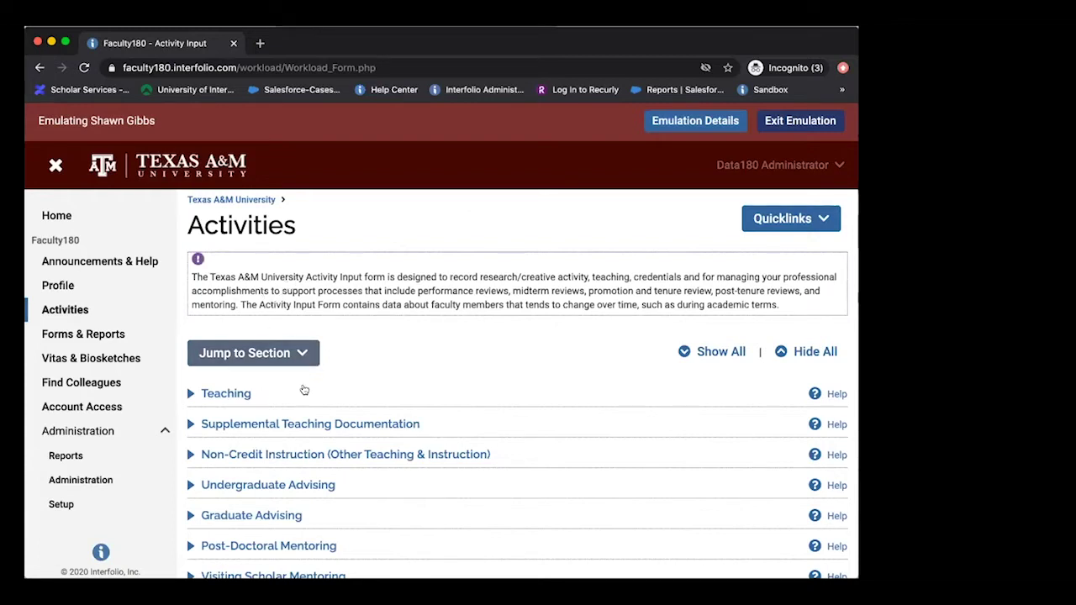
scroll(305, 402, "down", 1)
scroll(305, 401, "down", 1)
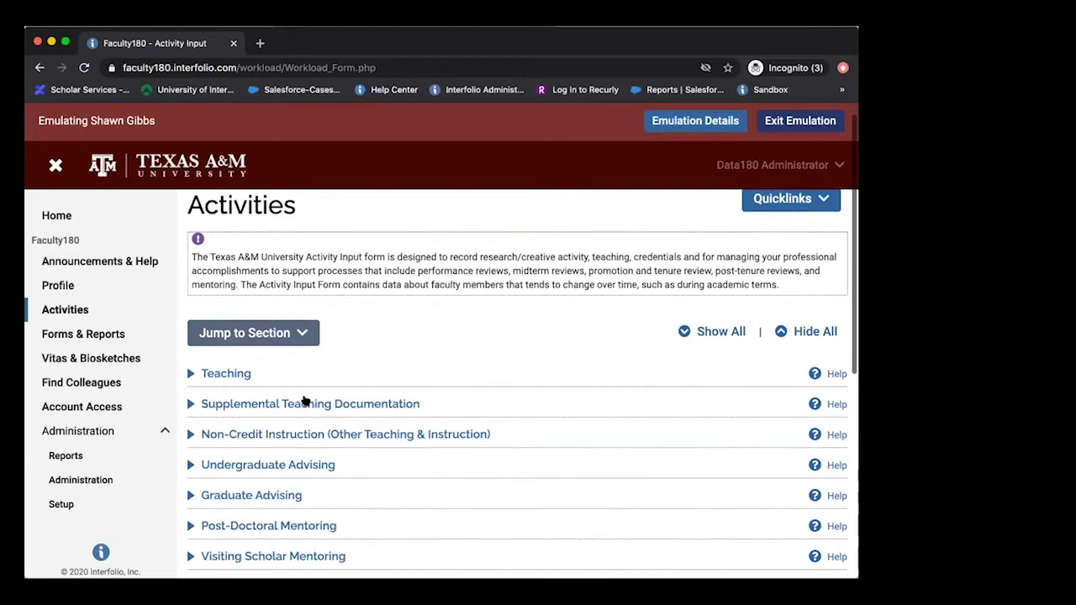
scroll(305, 399, "down", 2)
scroll(305, 399, "down", 3)
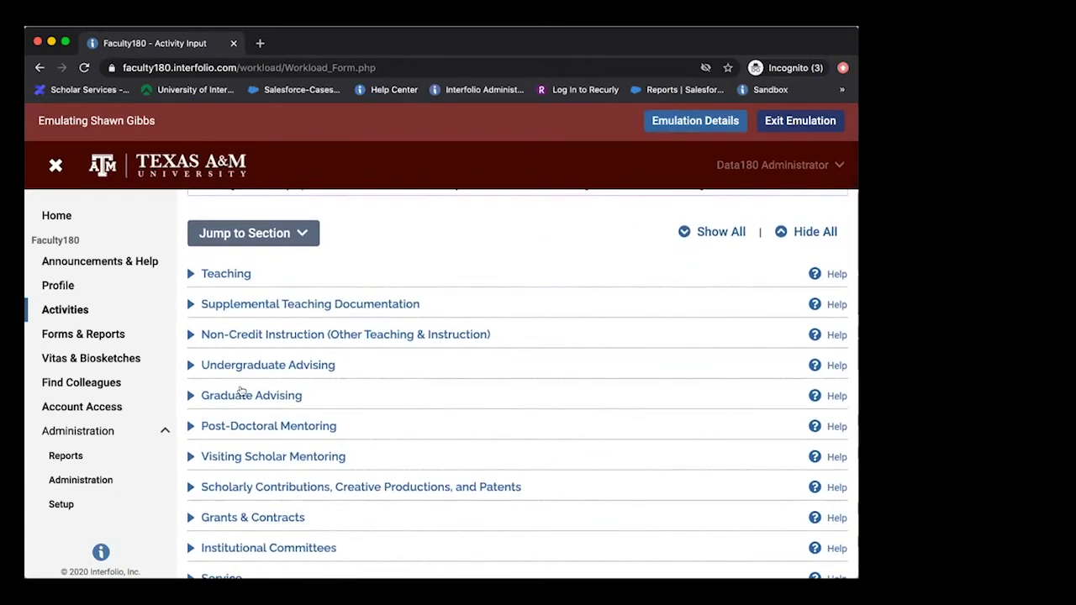
scroll(213, 361, "down", 2)
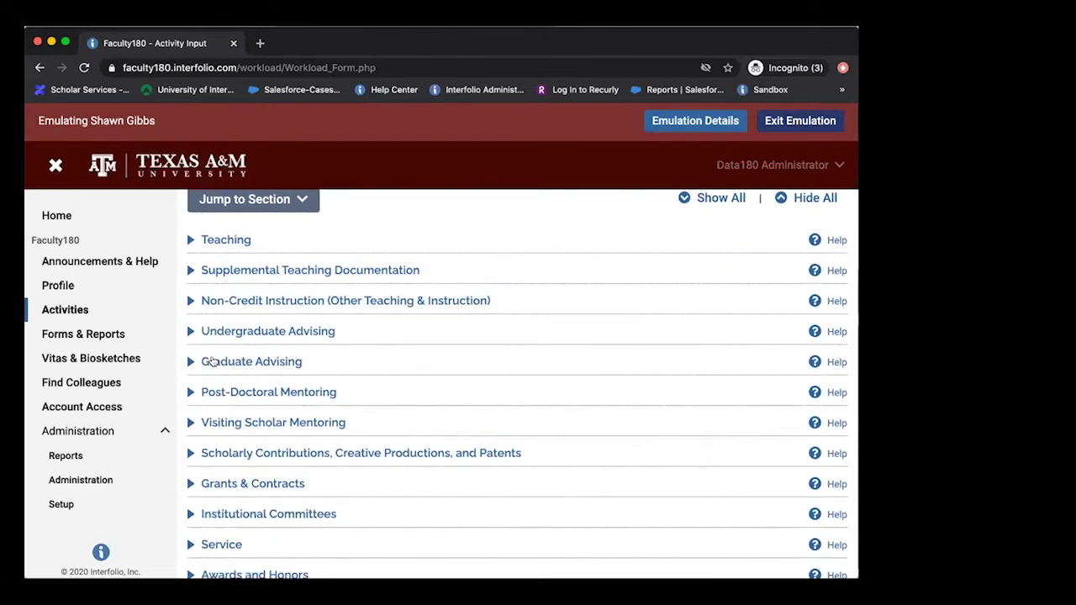
scroll(212, 361, "down", 1)
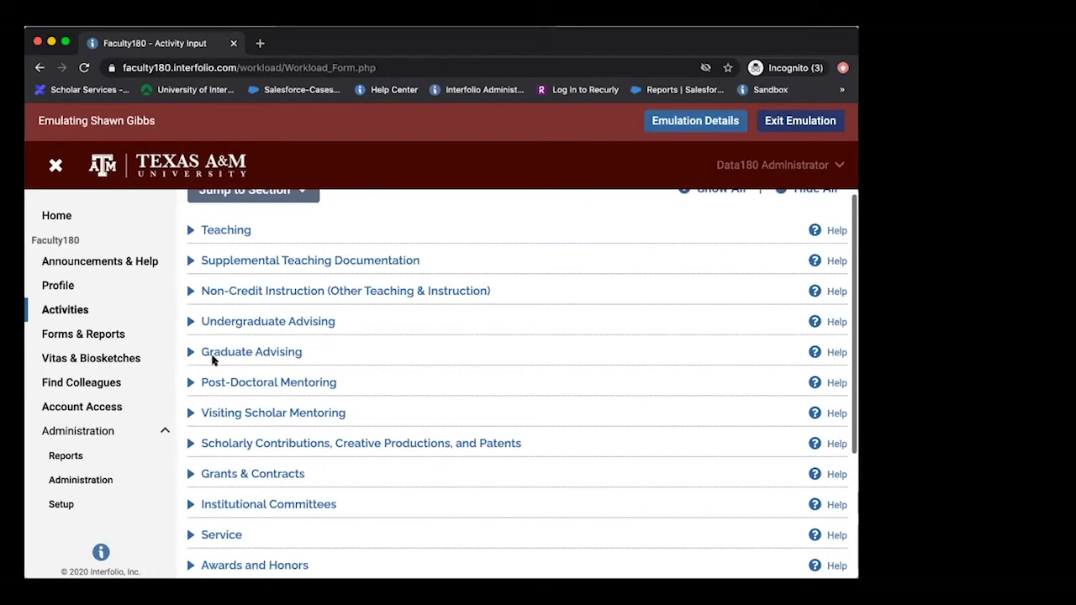
scroll(213, 359, "up", 1)
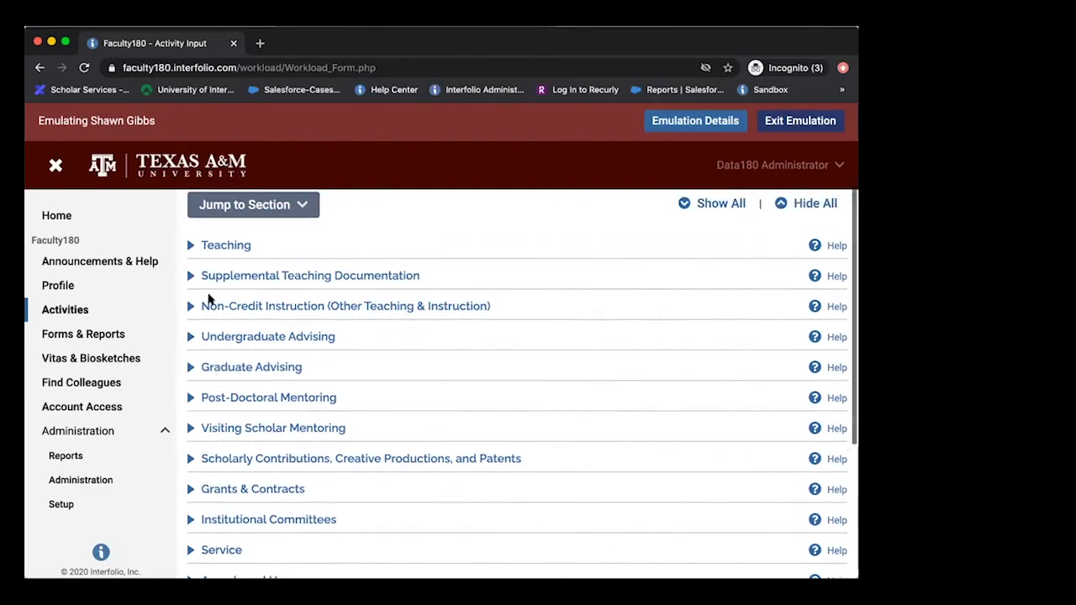
View the Teaching and Undergraduate Advising sections of the Activities form, collapsing each one again.
left_click(191, 250)
left_click(192, 248)
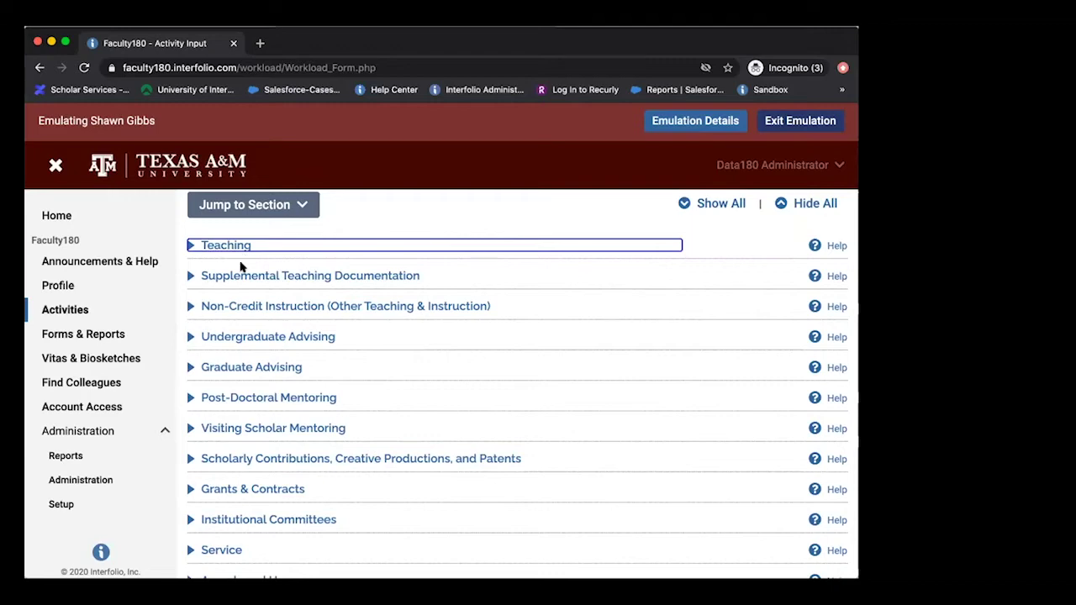
left_click(192, 336)
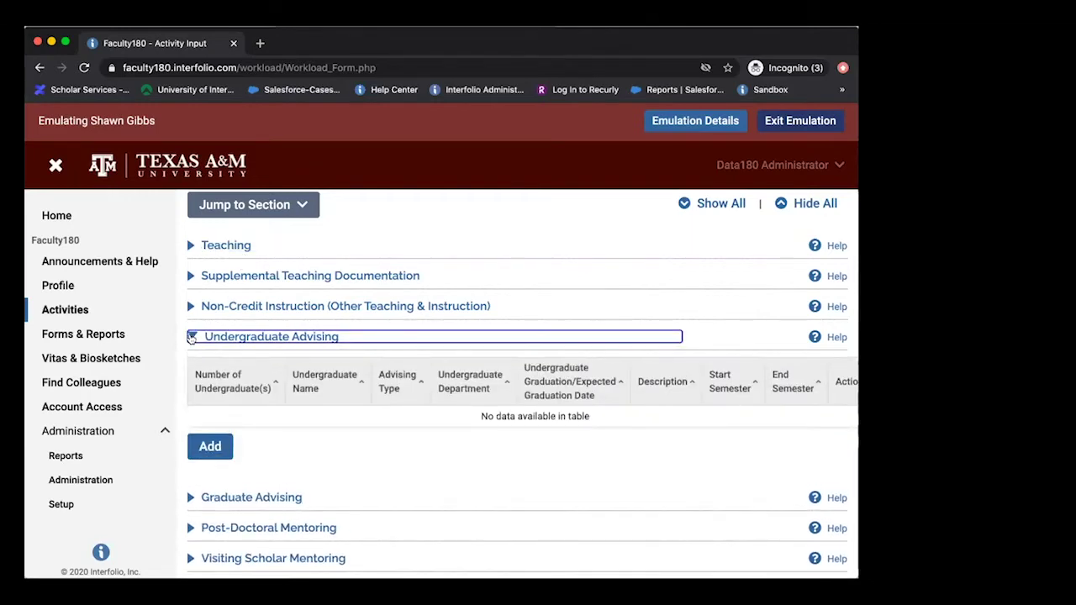
left_click(192, 336)
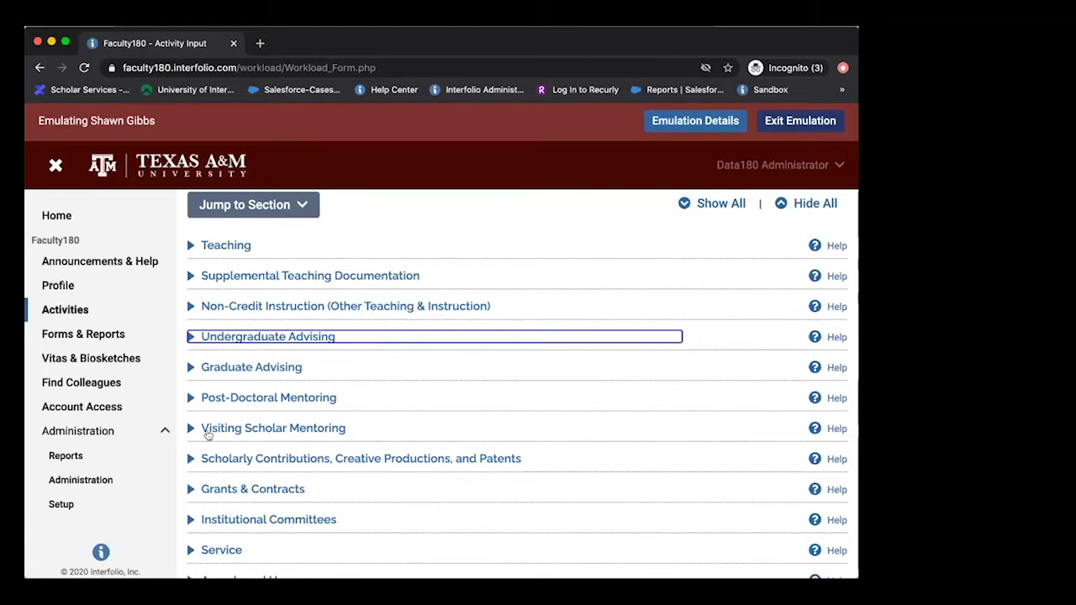
Expand the Service and the Awards and Honors sections of the Activities form to examine their tables.
scroll(194, 452, "down", 3)
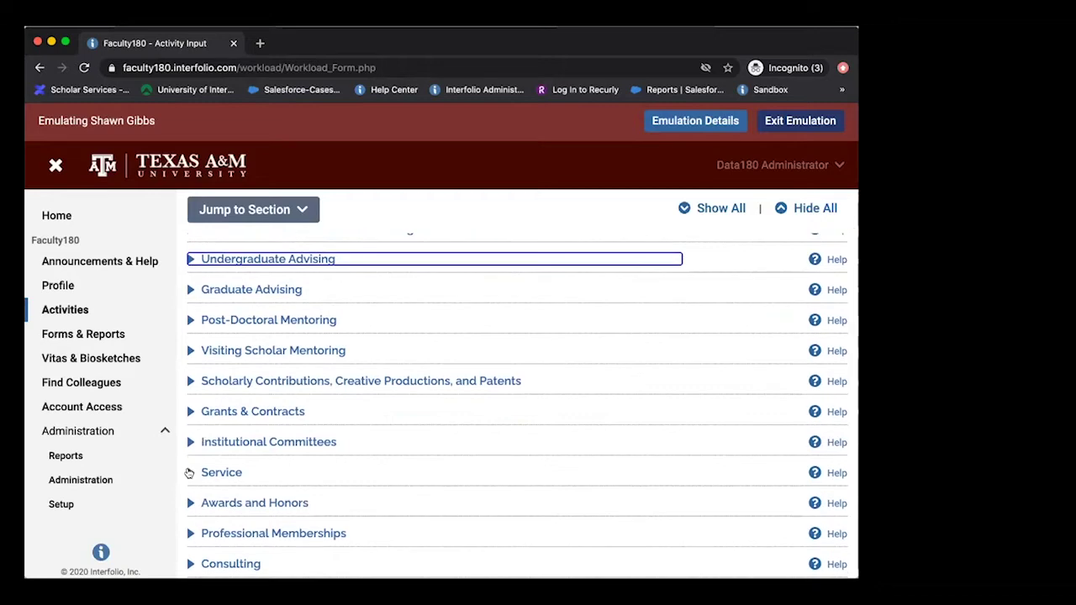
left_click(190, 473)
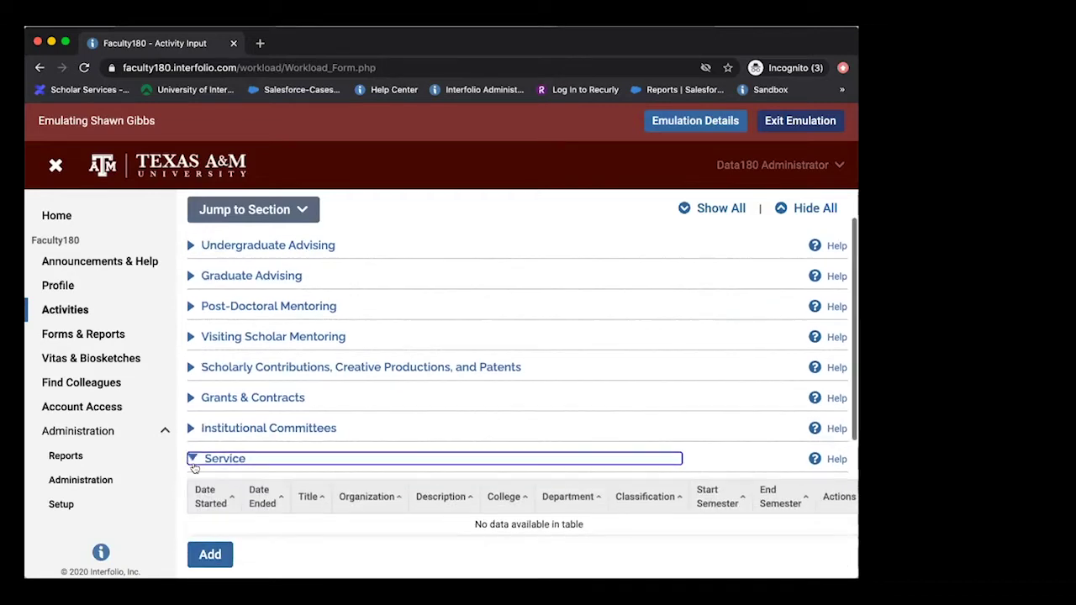
scroll(195, 468, "down", 3)
left_click(189, 468)
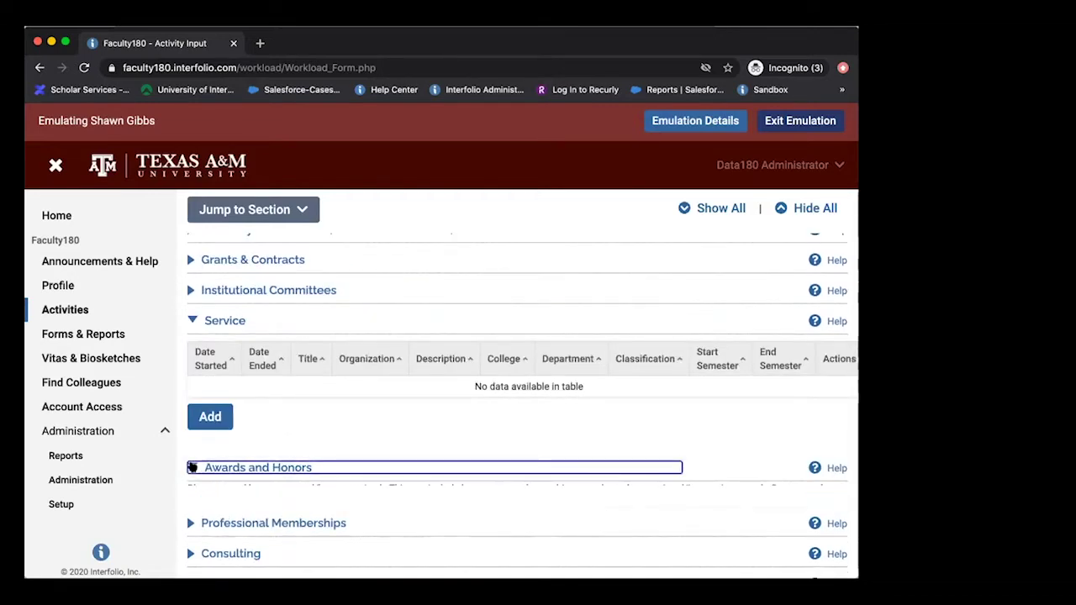
scroll(192, 446, "down", 1)
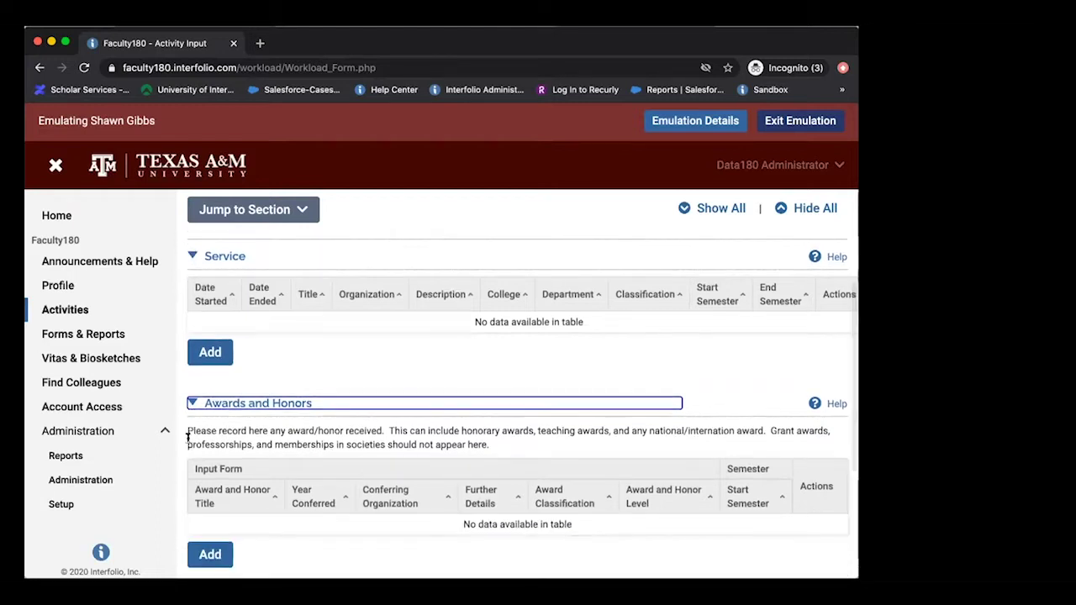
Open the input form for a new activity in the Service section.
scroll(188, 438, "up", 4)
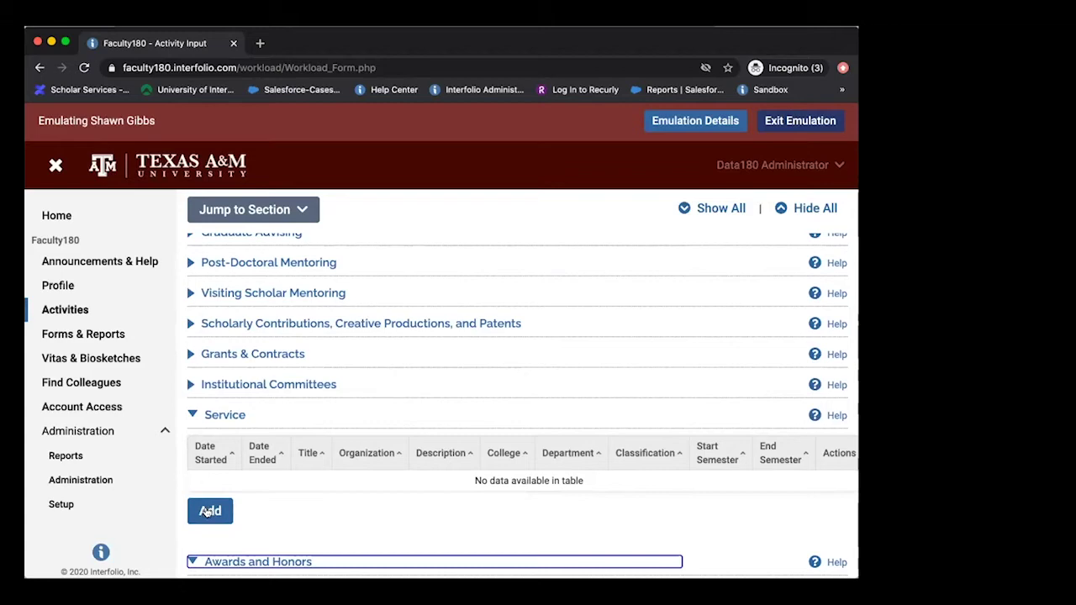
left_click(207, 512)
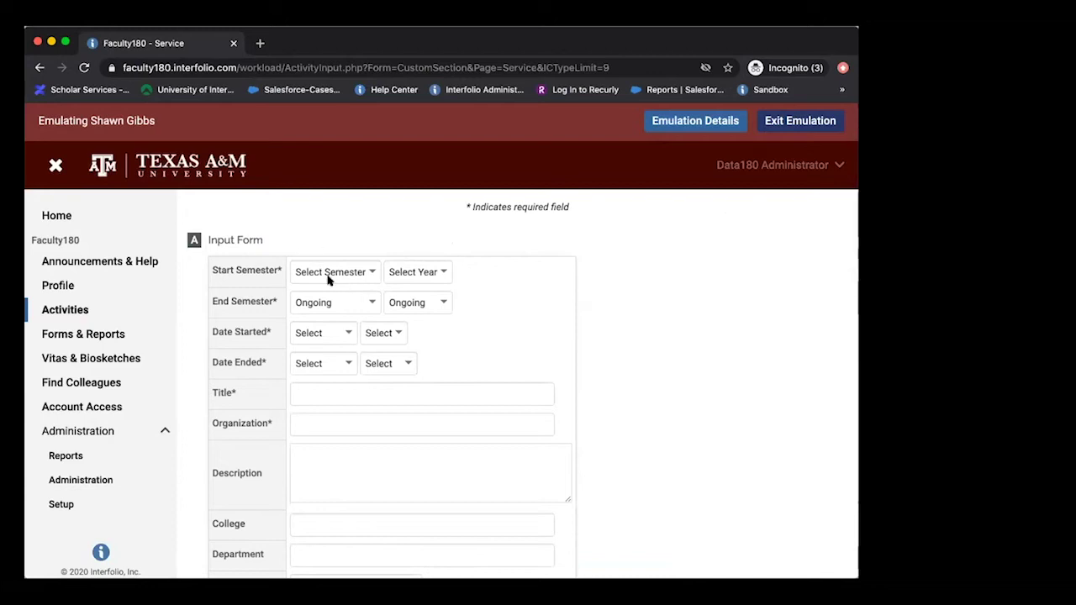
Examine the Service activity input form, from the semester and title fields through Activity Classifications to Attachments.
scroll(343, 284, "down", 1)
scroll(343, 287, "down", 1)
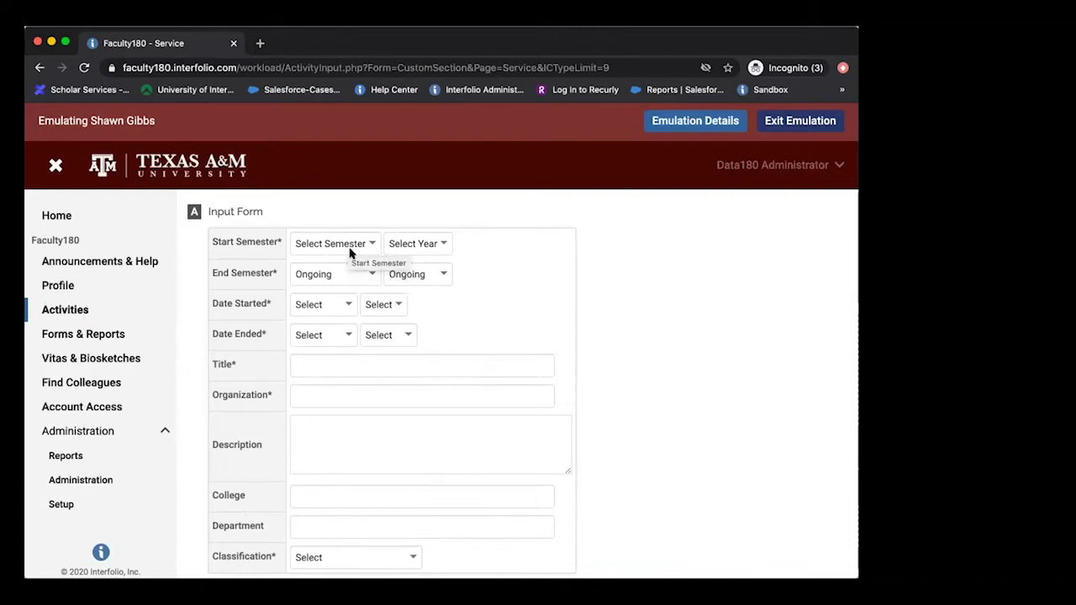
scroll(349, 252, "down", 10)
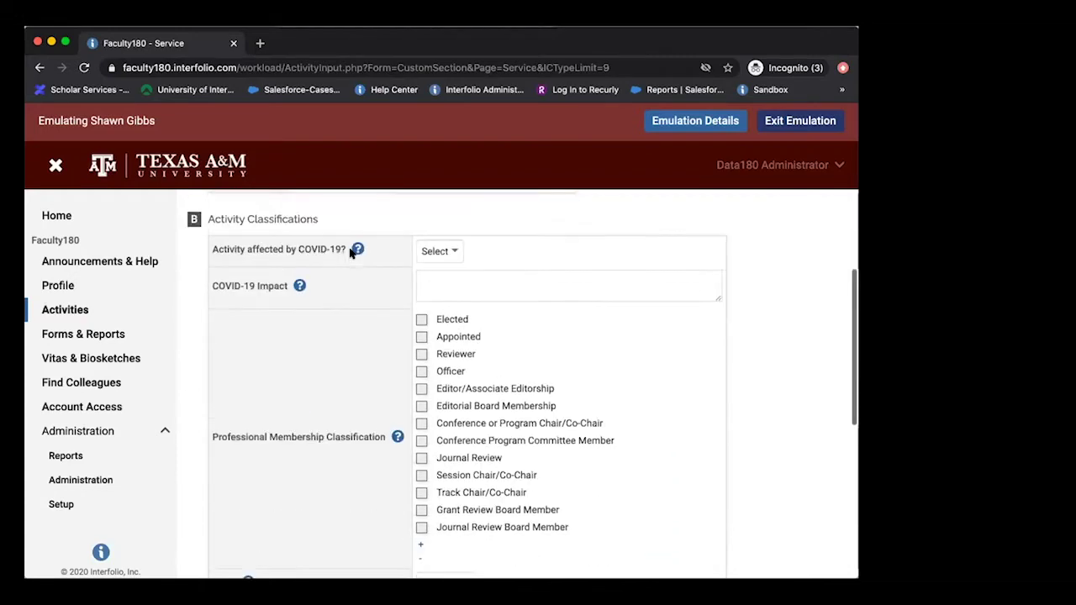
scroll(350, 252, "down", 10)
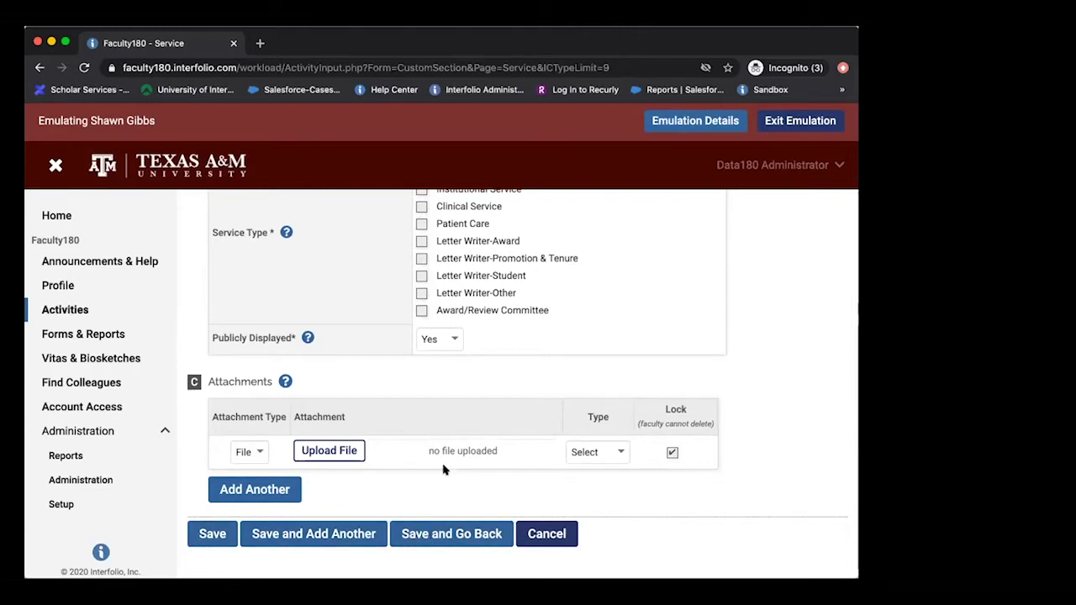
scroll(443, 469, "up", 3)
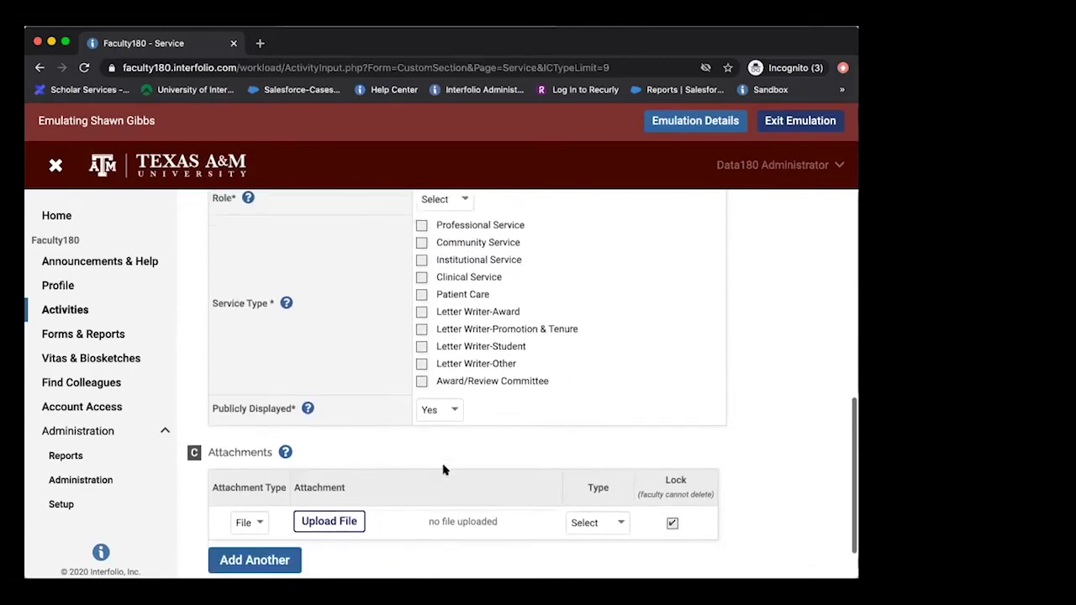
scroll(443, 469, "up", 1)
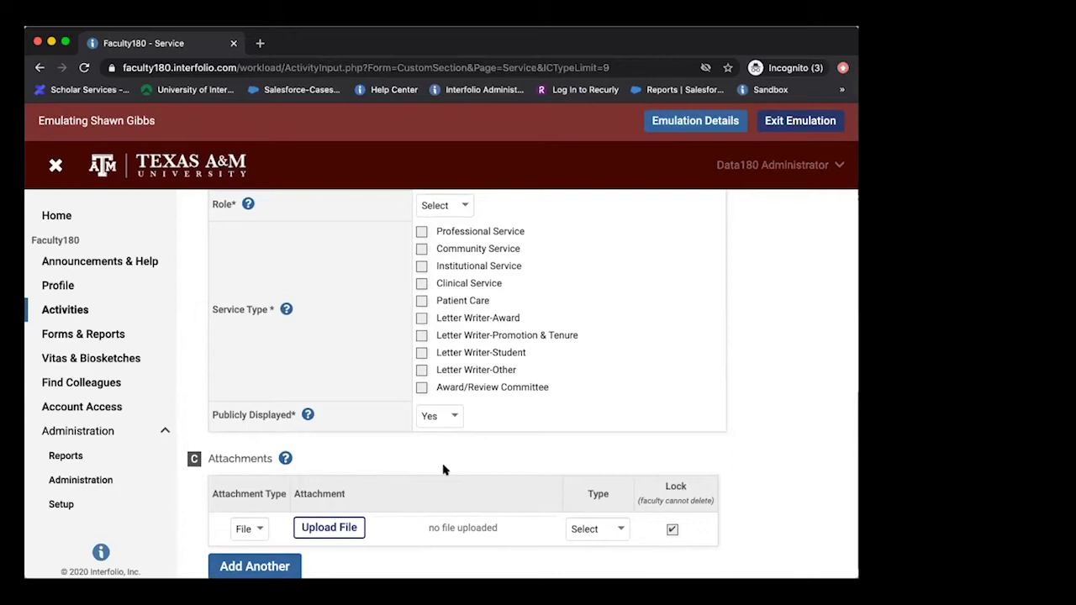
scroll(444, 471, "up", 5)
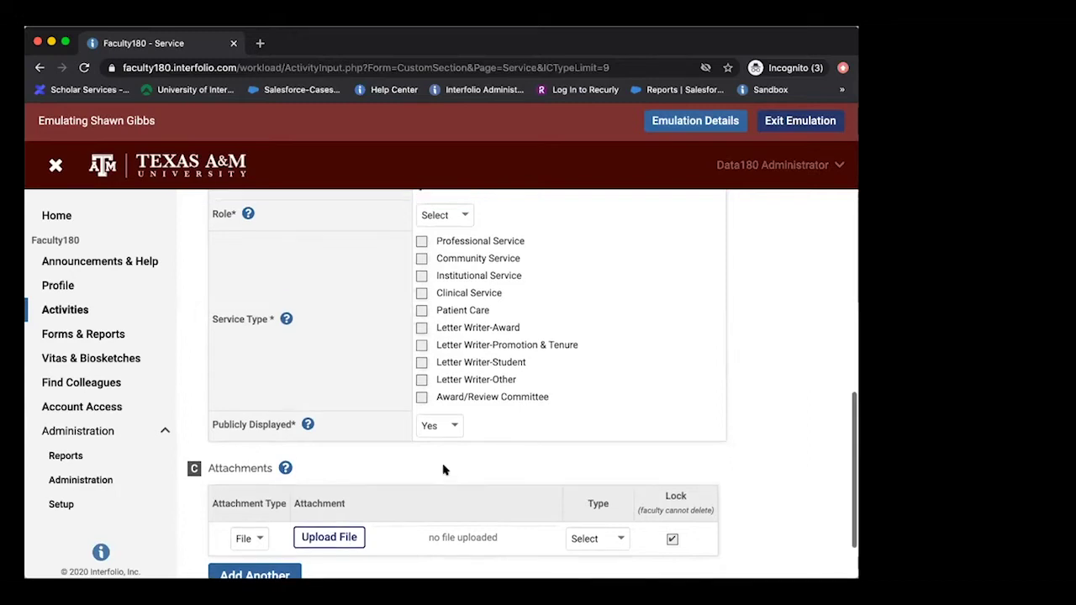
scroll(443, 475, "up", 1)
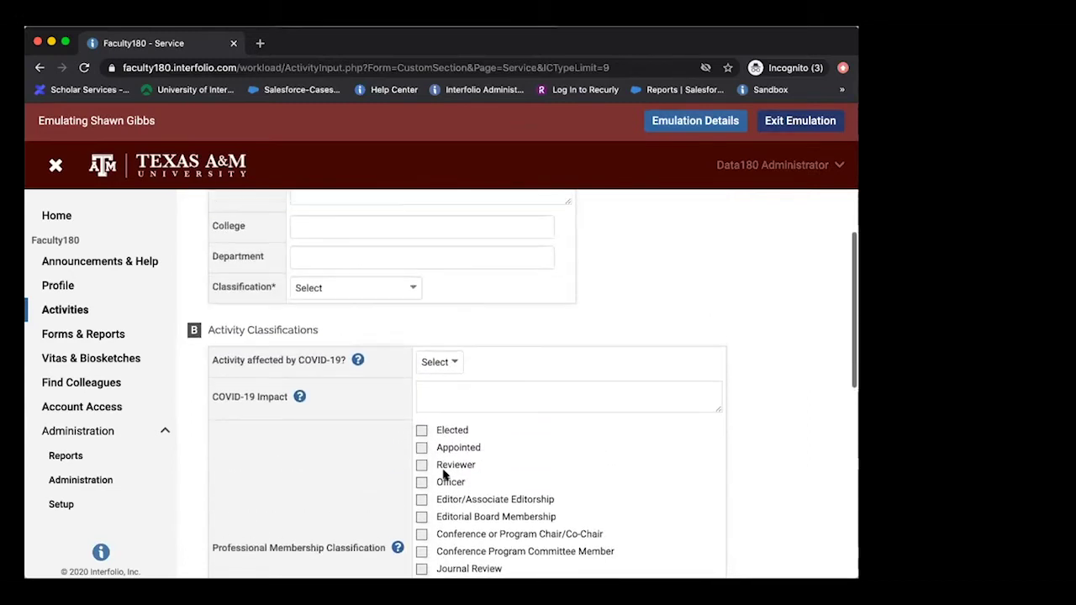
scroll(444, 474, "up", 1)
scroll(443, 475, "up", 3)
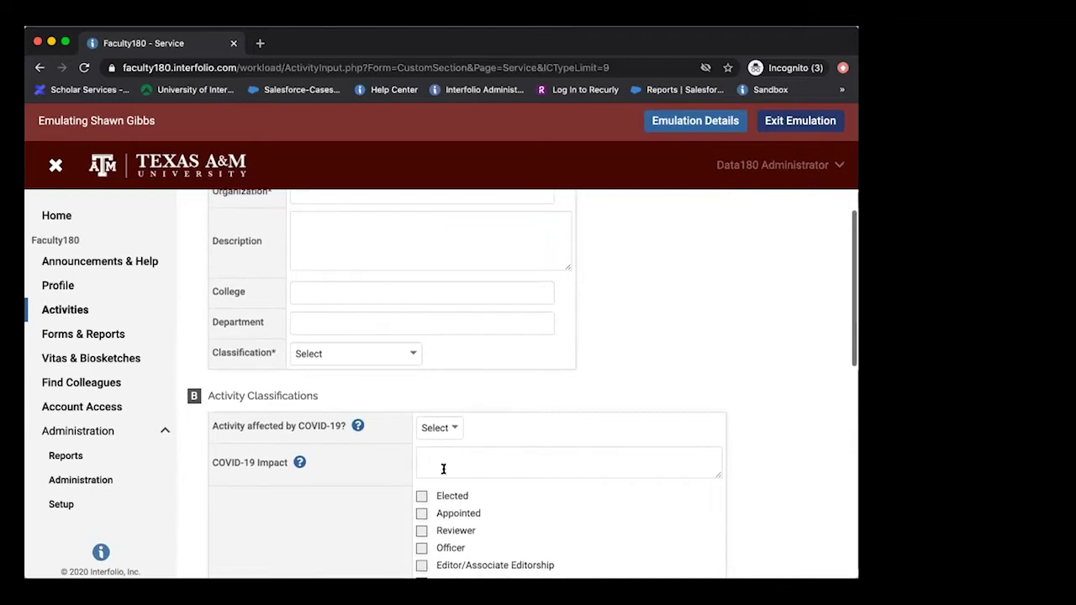
scroll(444, 474, "up", 4)
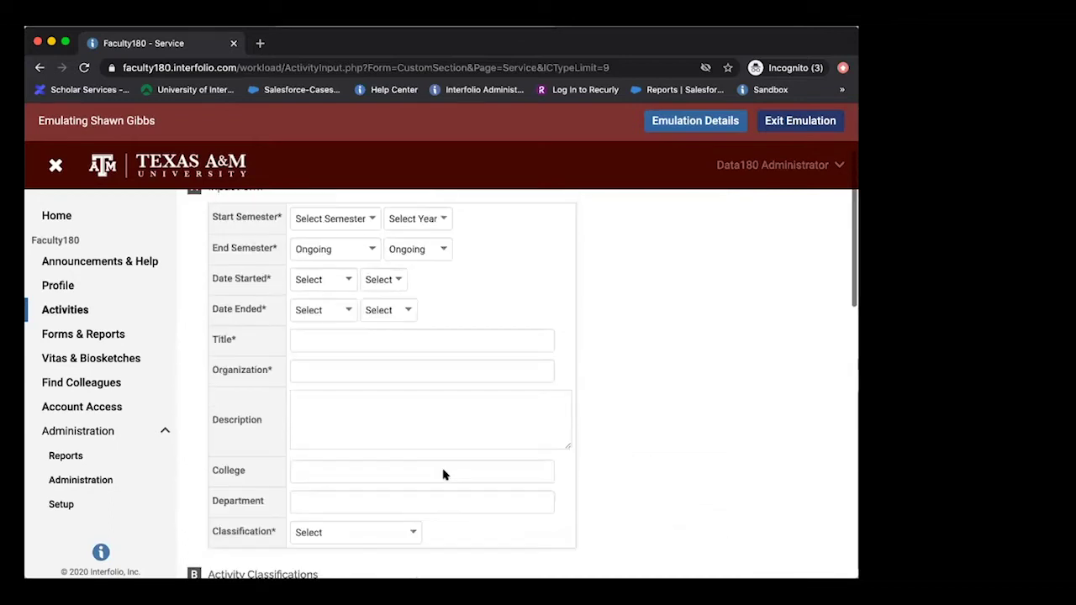
scroll(444, 469, "up", 1)
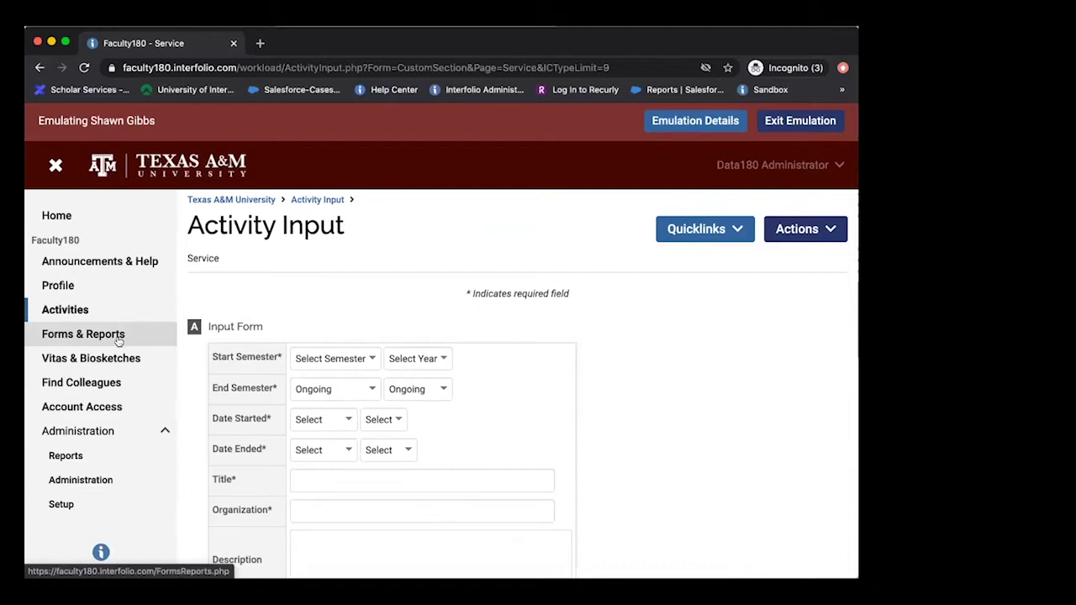
View the Forms & Reports page and the Vitas & Biosketches page.
left_click(51, 343)
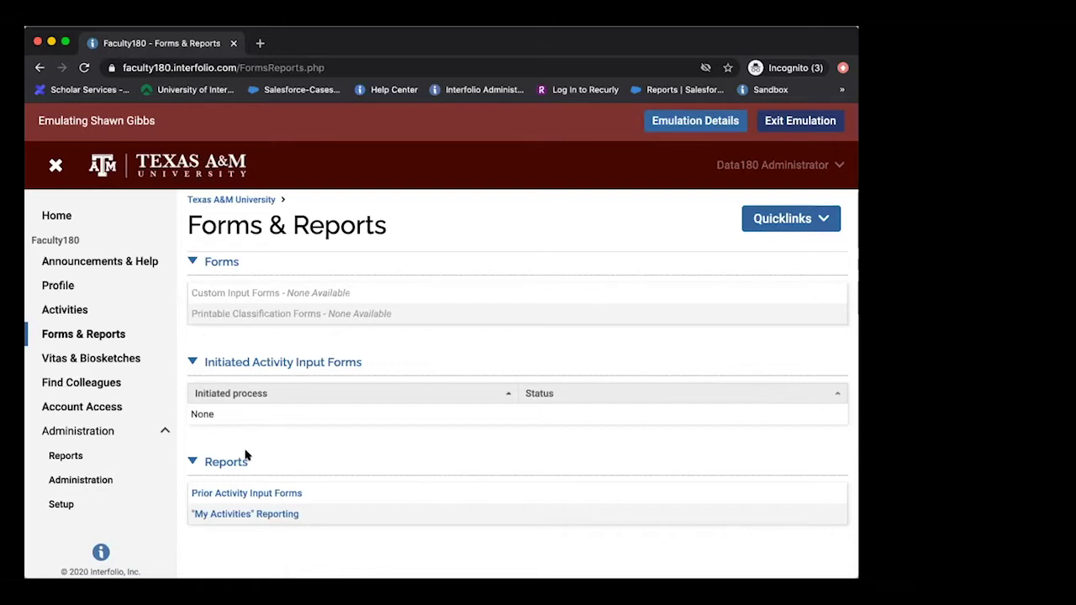
left_click(92, 359)
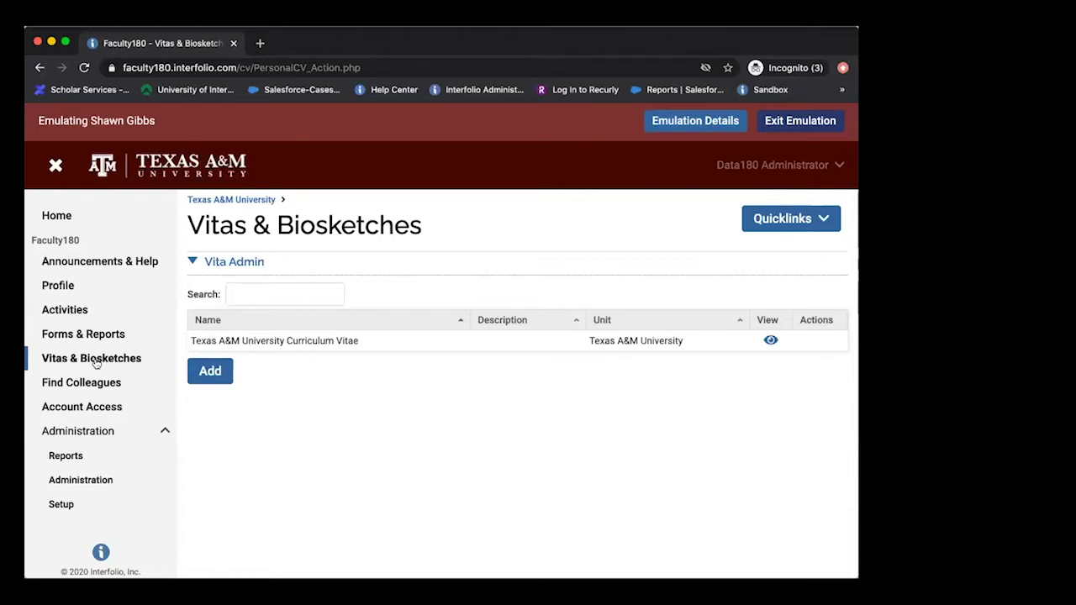
Open Find Colleagues and review its searchable profile sections, unit selector and keyword field.
left_click(95, 386)
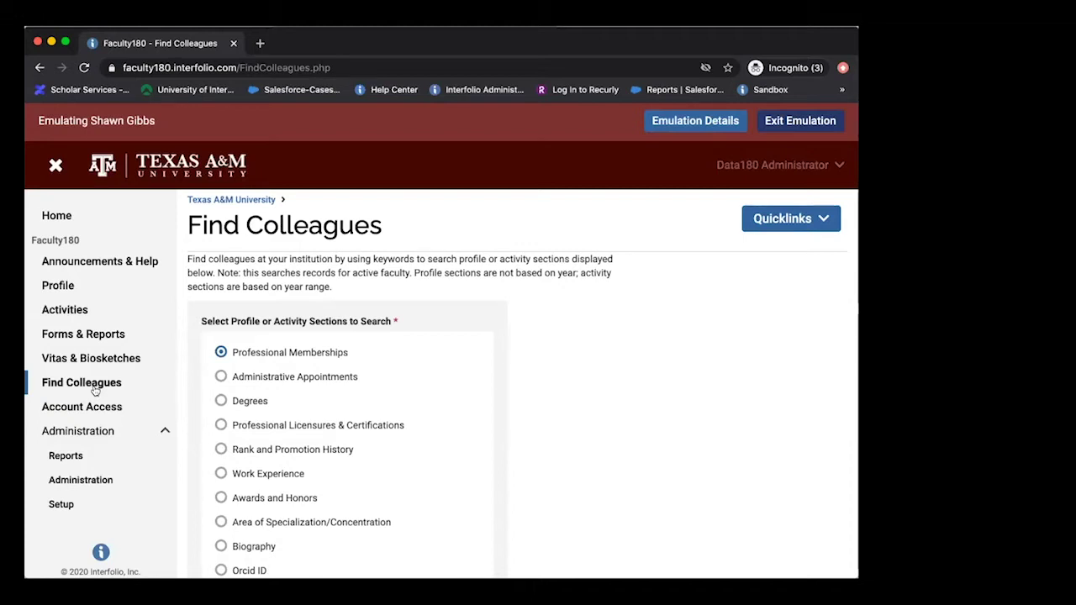
scroll(229, 377, "down", 3)
scroll(230, 376, "down", 3)
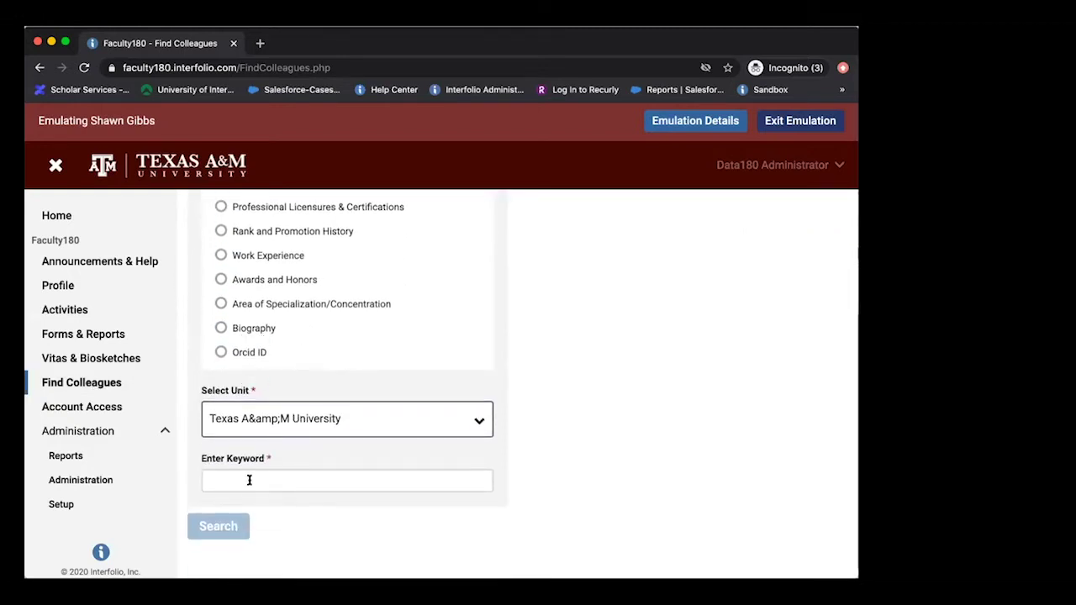
scroll(303, 454, "up", 1)
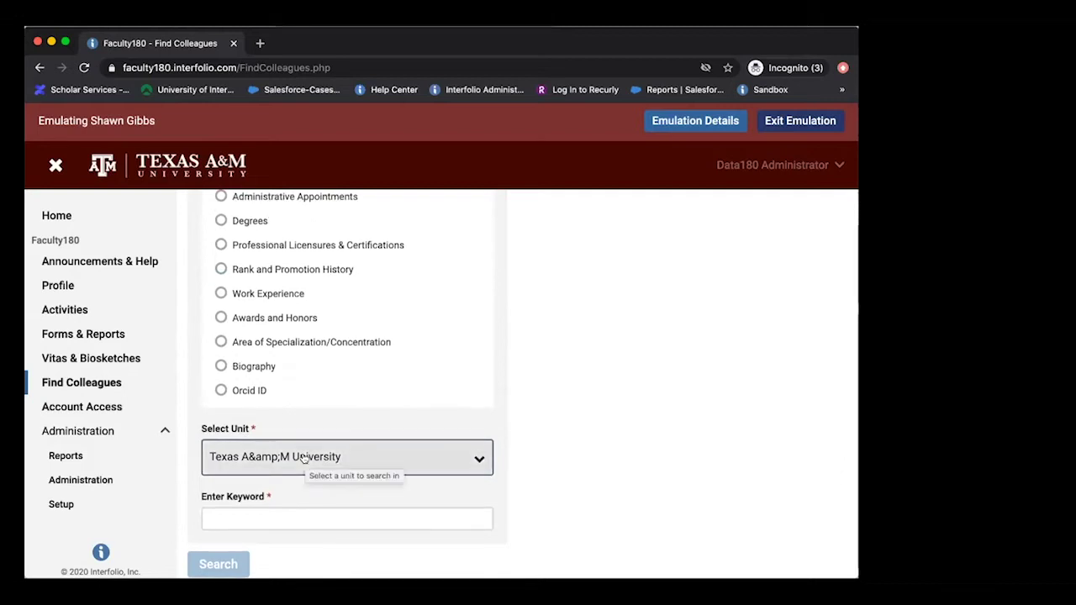
scroll(302, 456, "up", 4)
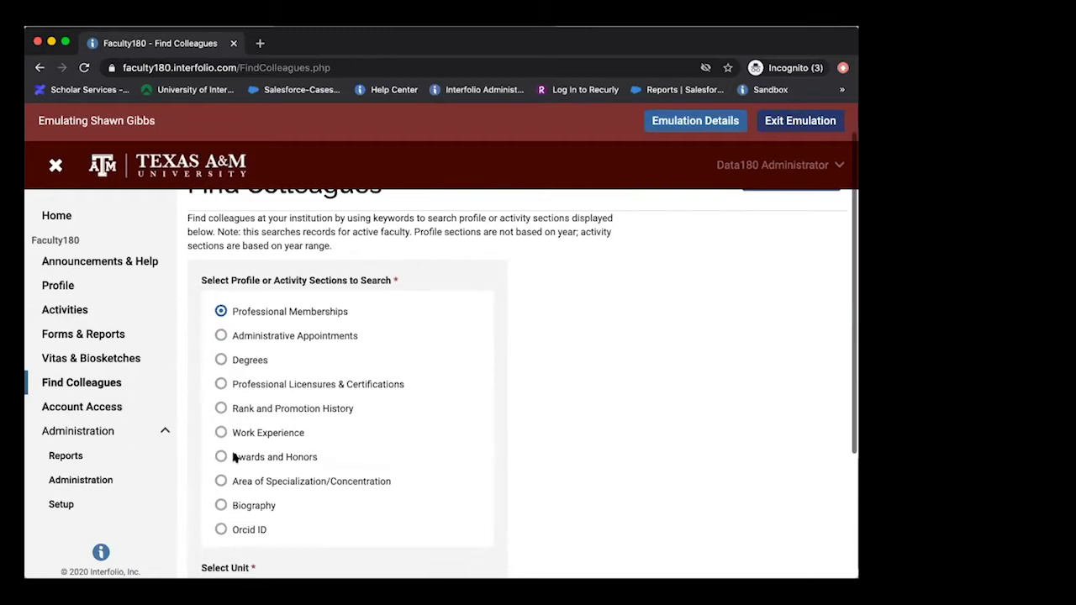
scroll(222, 445, "up", 2)
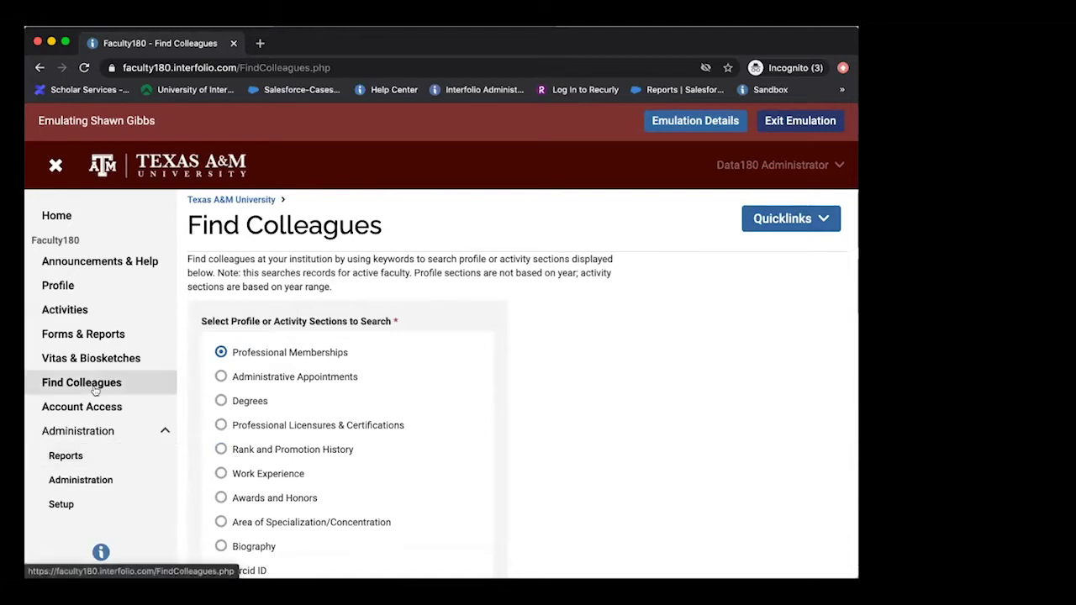
Open Account Access and view the form for granting a user access, closing it without saving.
left_click(101, 416)
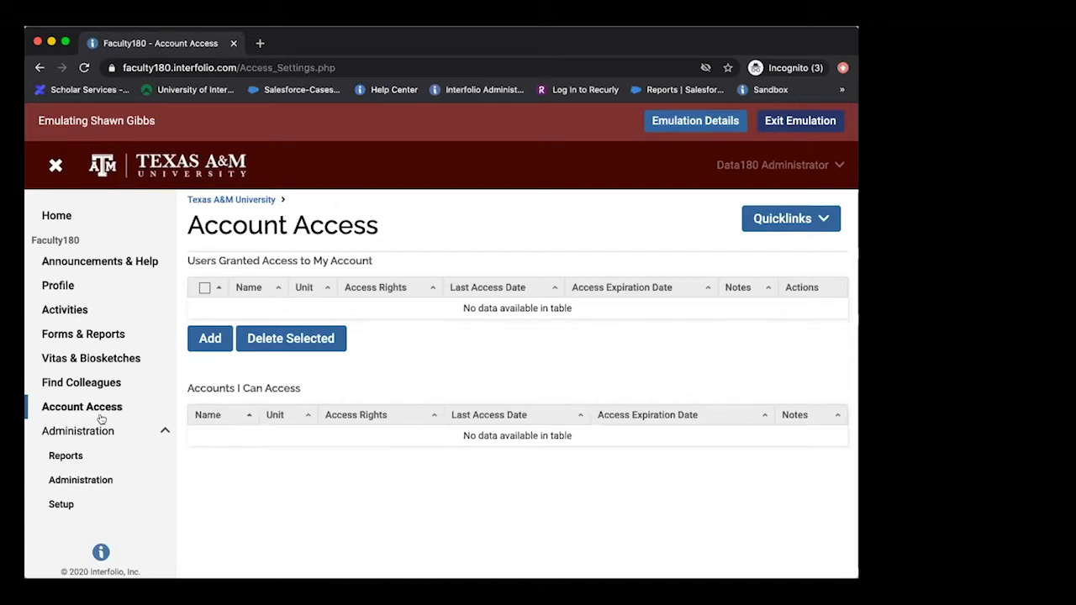
left_click(213, 347)
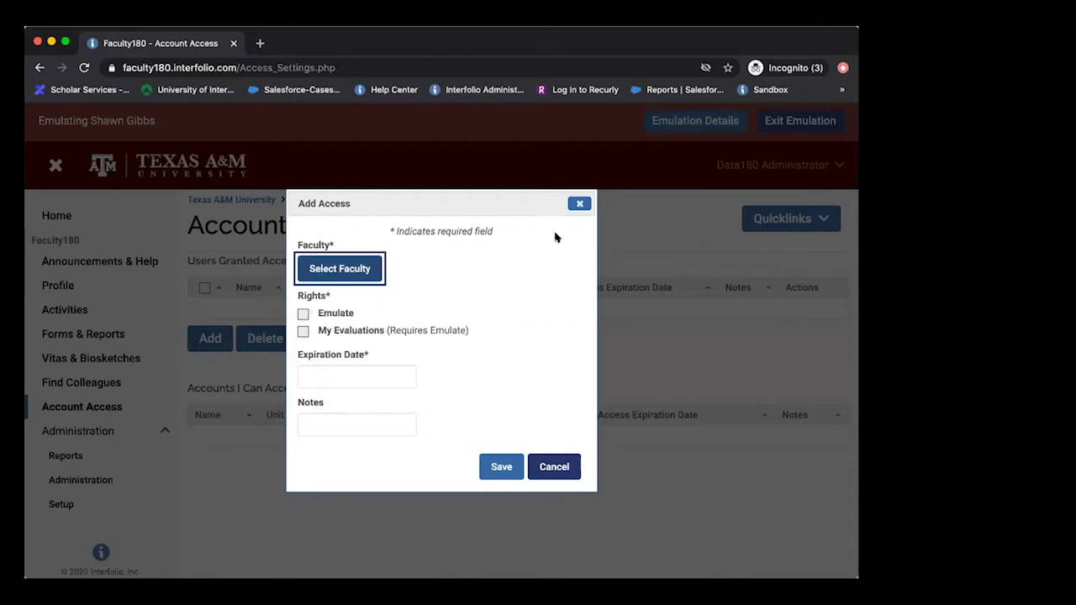
left_click(579, 204)
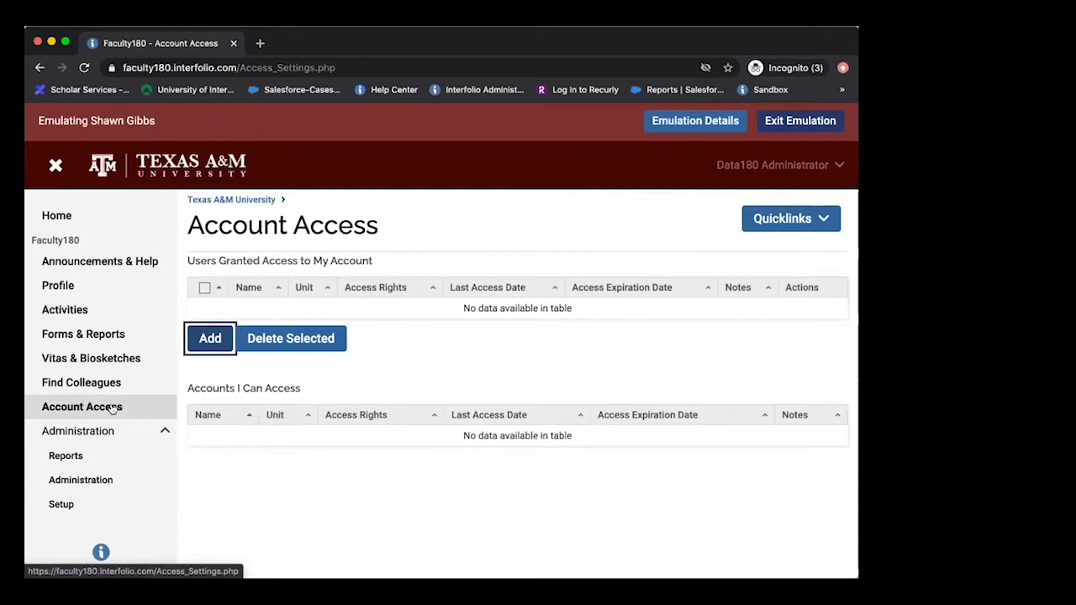
Open the Administration page with its Activity Input, Add / Edit and Tools sections.
left_click(94, 430)
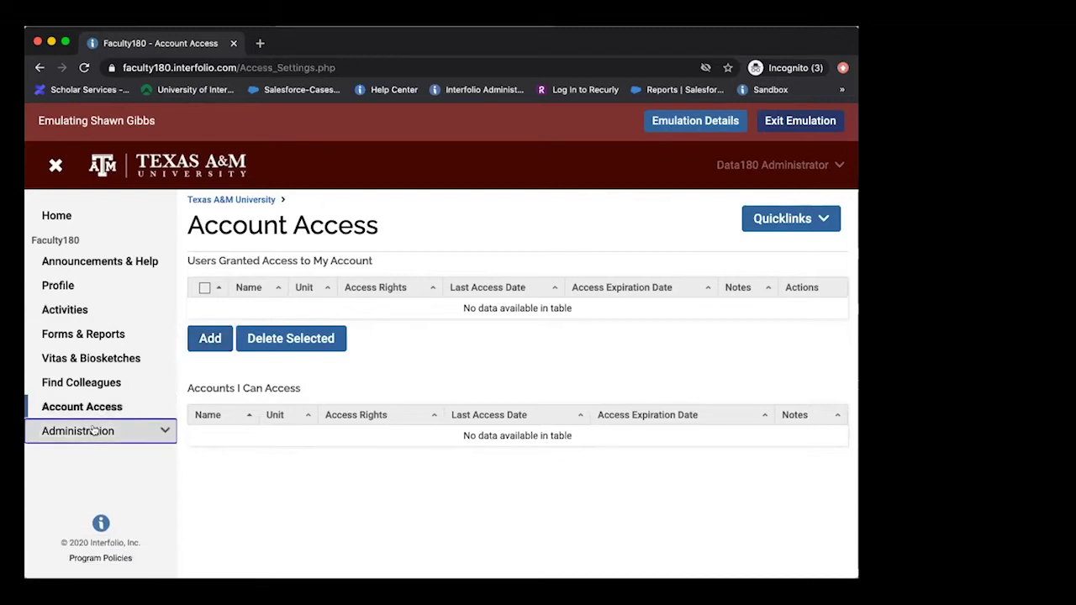
left_click(94, 430)
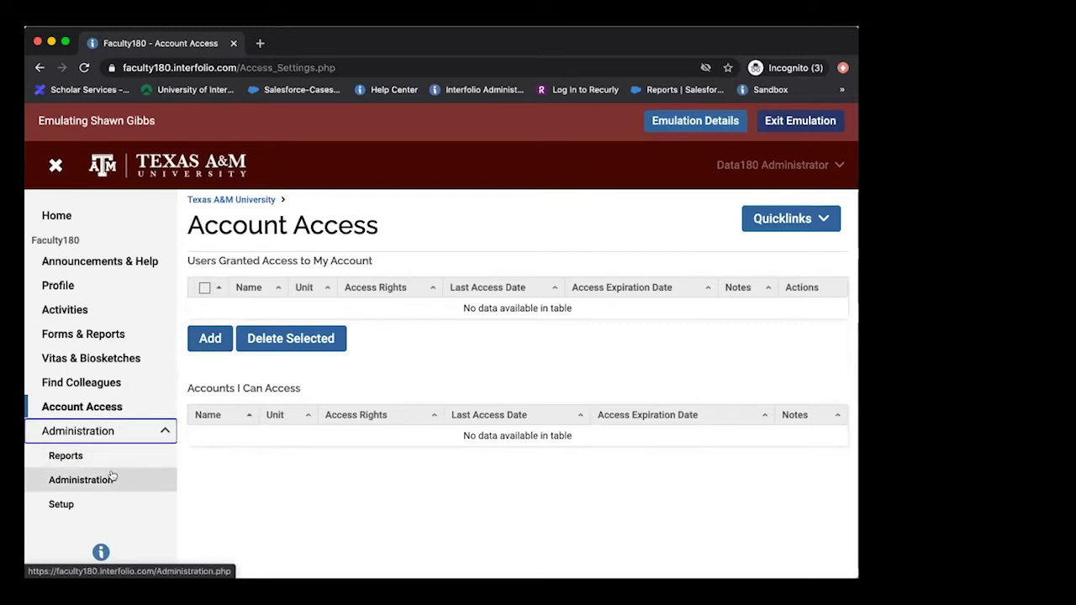
left_click(112, 477)
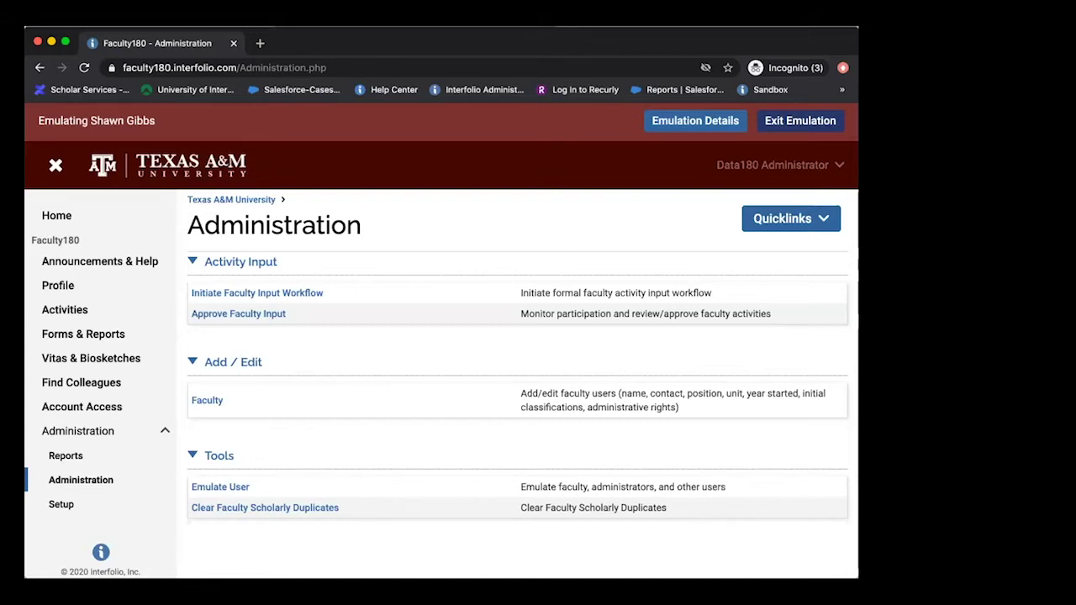
Open Initiate Faculty Input Workflow and review the scheduled input workflows with their date and form filters.
left_click(266, 294)
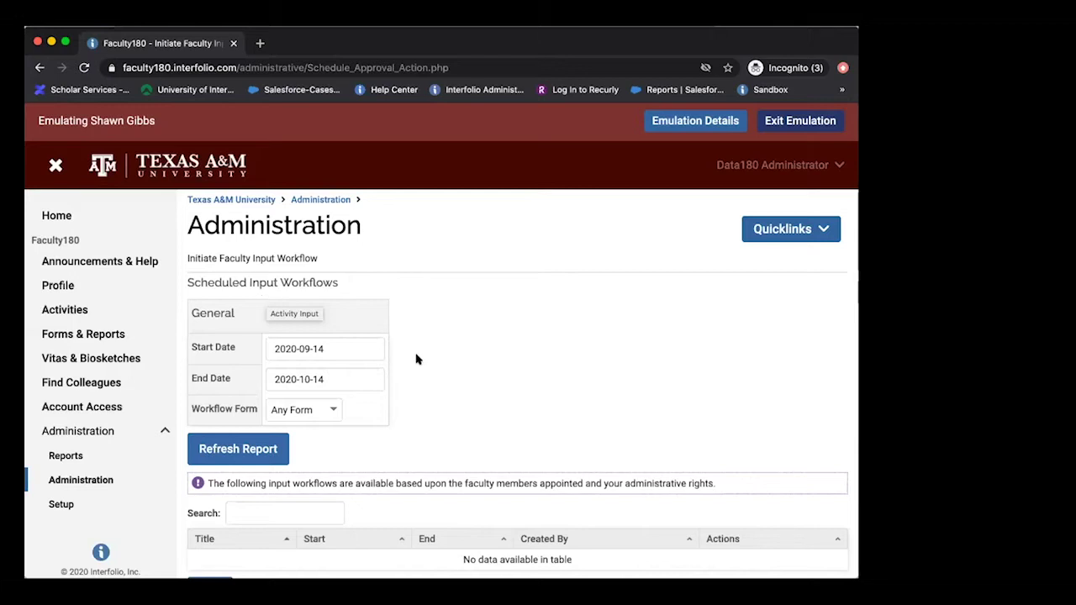
scroll(416, 358, "down", 2)
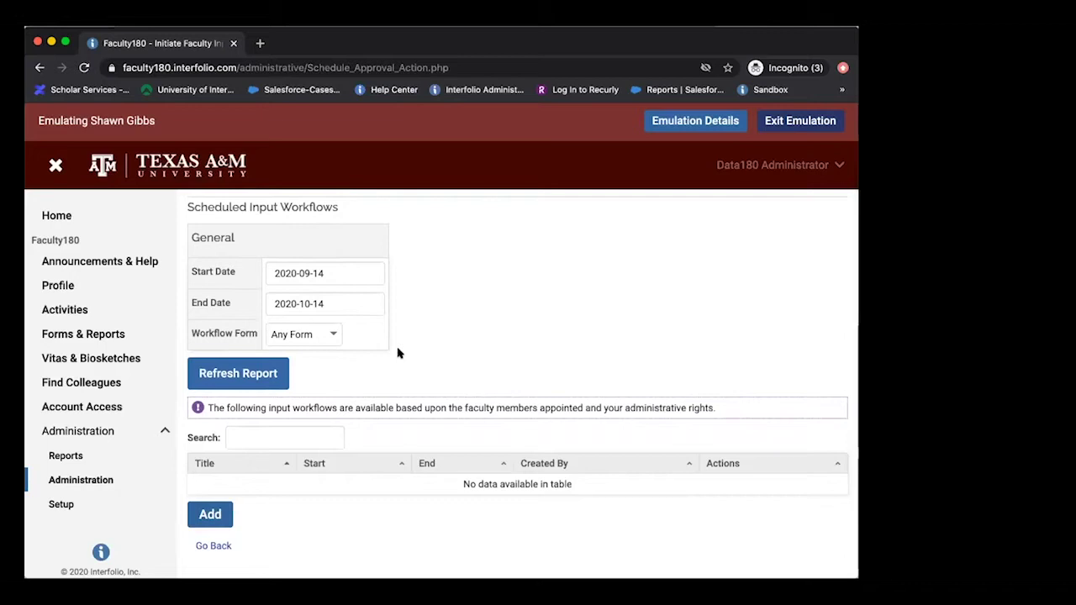
scroll(400, 356, "down", 1)
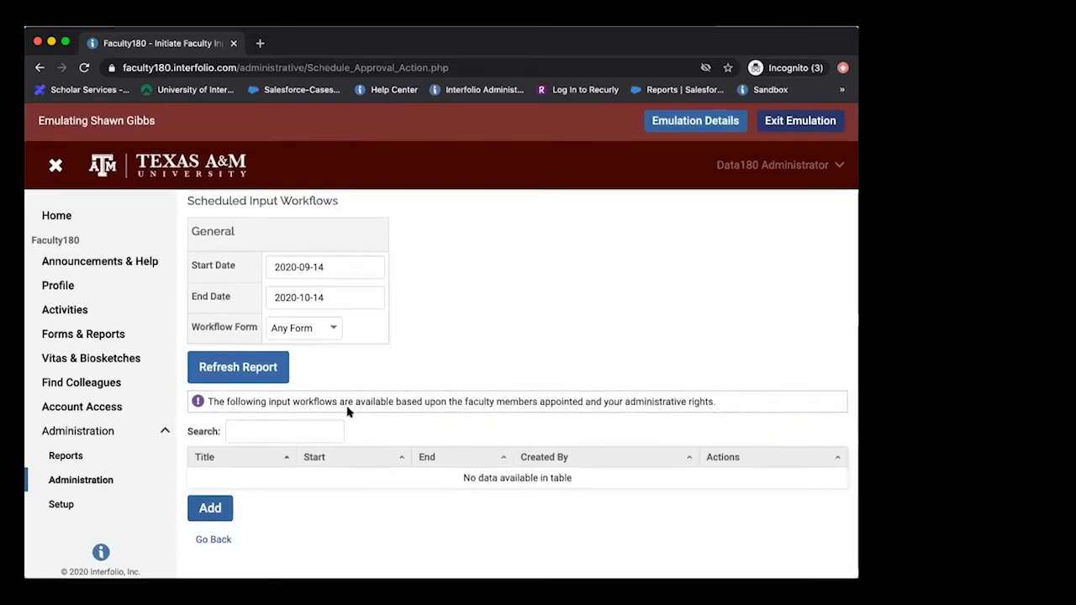
scroll(347, 410, "up", 2)
scroll(344, 412, "down", 2)
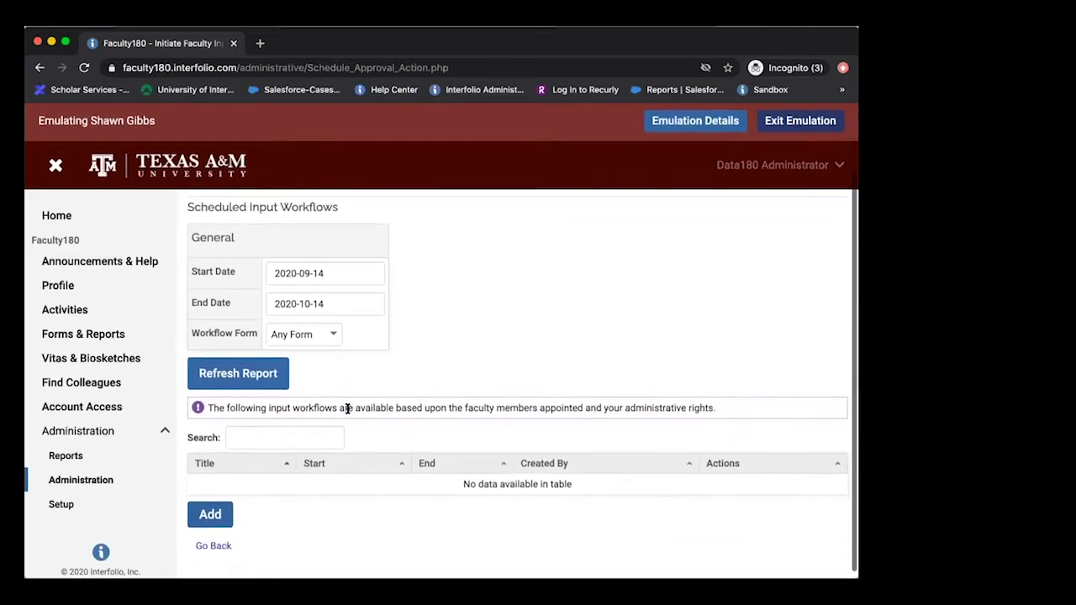
Add a new faculty input workflow and title it "Annual Review 2020".
left_click(204, 516)
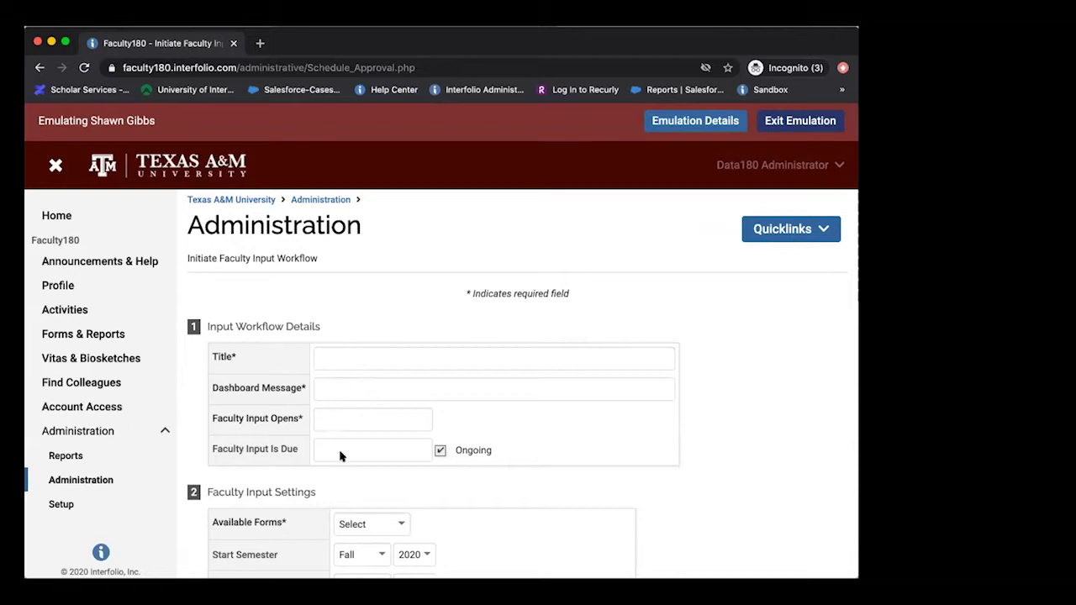
left_click(344, 358)
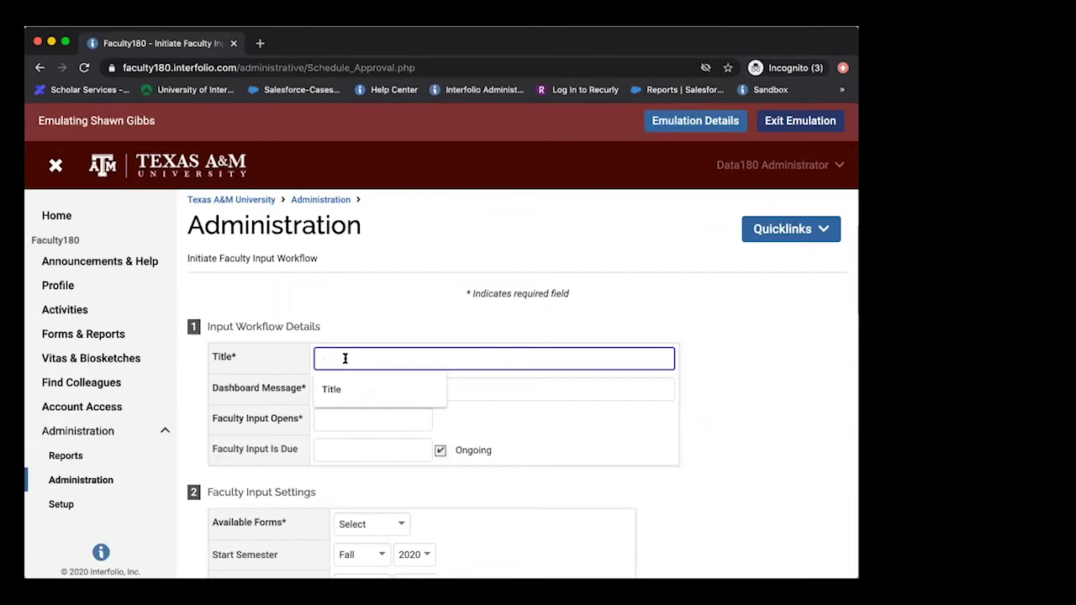
type("A")
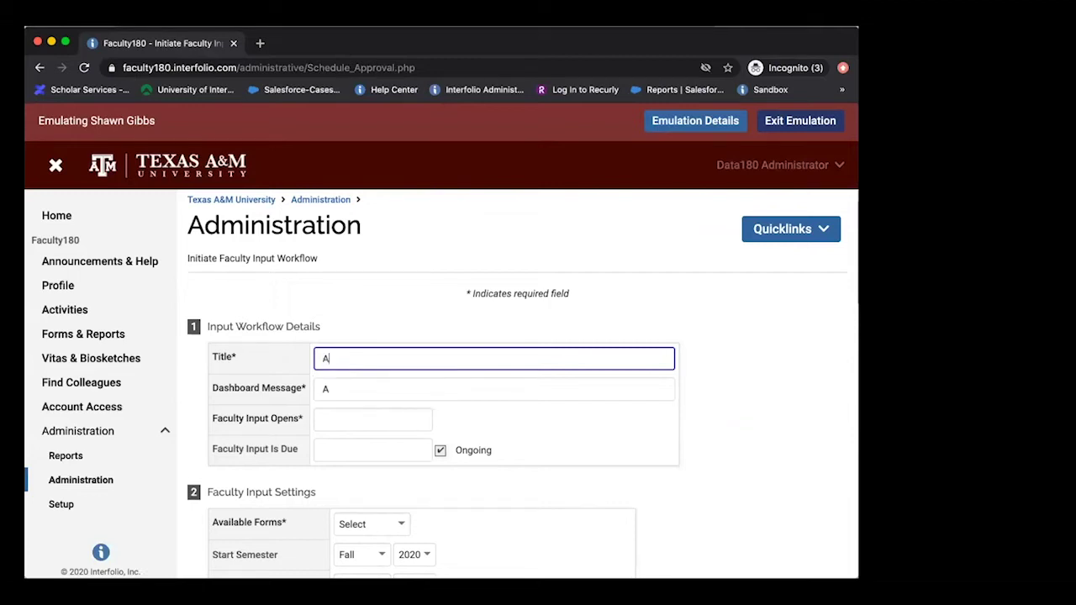
type("nnual Review")
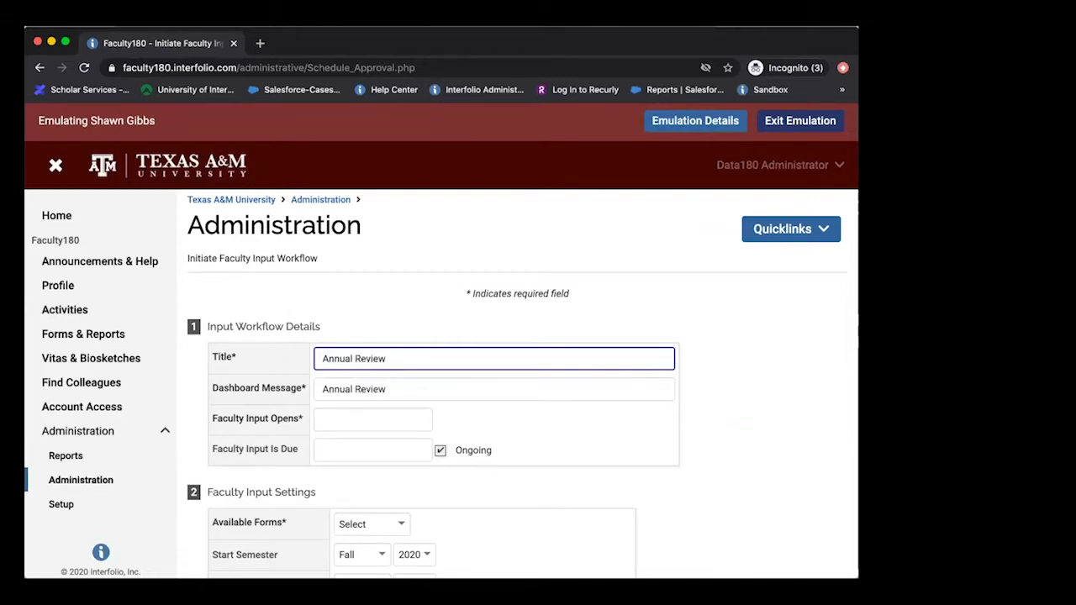
type("2020")
scroll(372, 354, "down", 1)
scroll(373, 354, "down", 2)
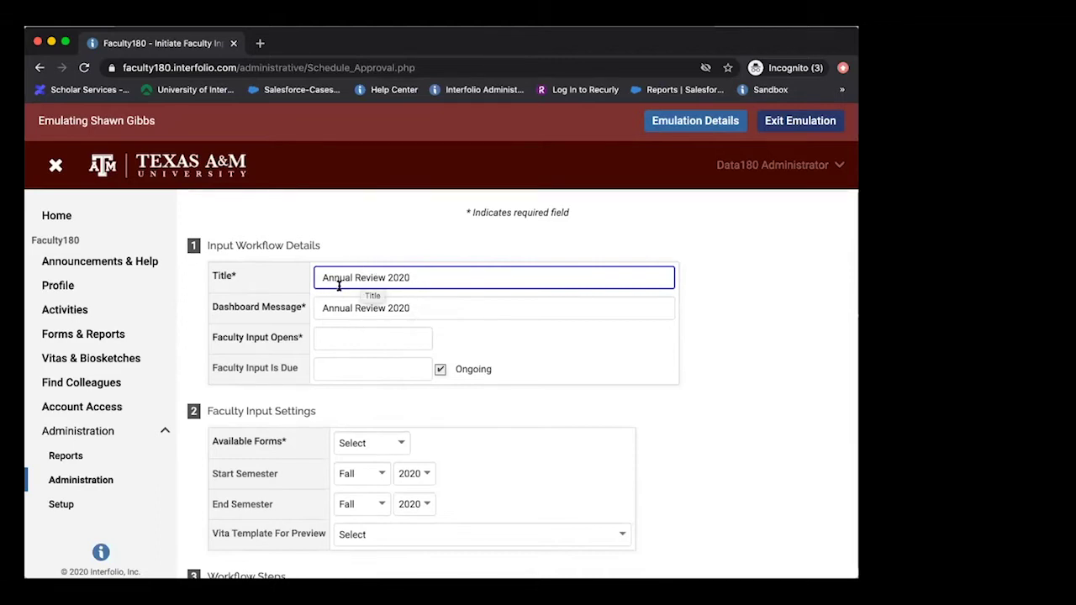
Set Faculty Input Opens to October 15, 2020 at 12:00:00.
left_click(329, 333)
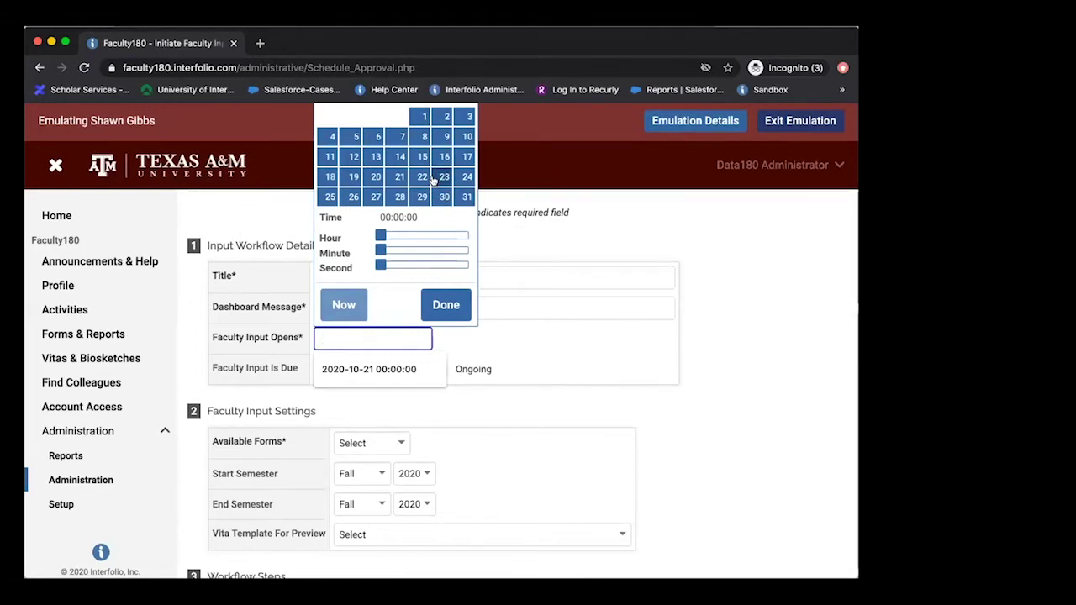
scroll(433, 181, "up", 1)
scroll(433, 180, "up", 2)
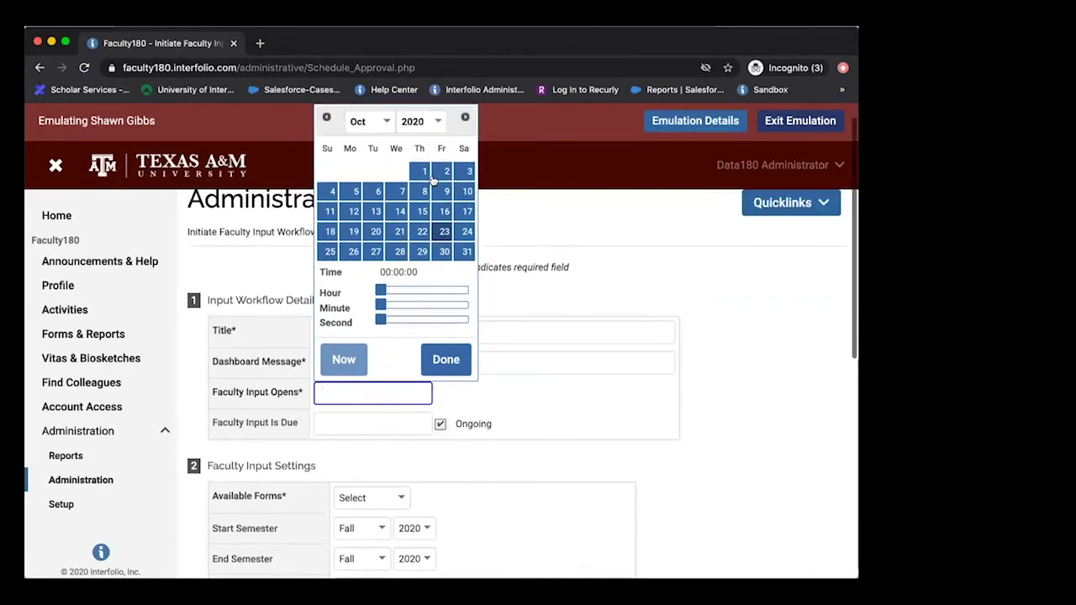
left_click(380, 129)
left_click(416, 128)
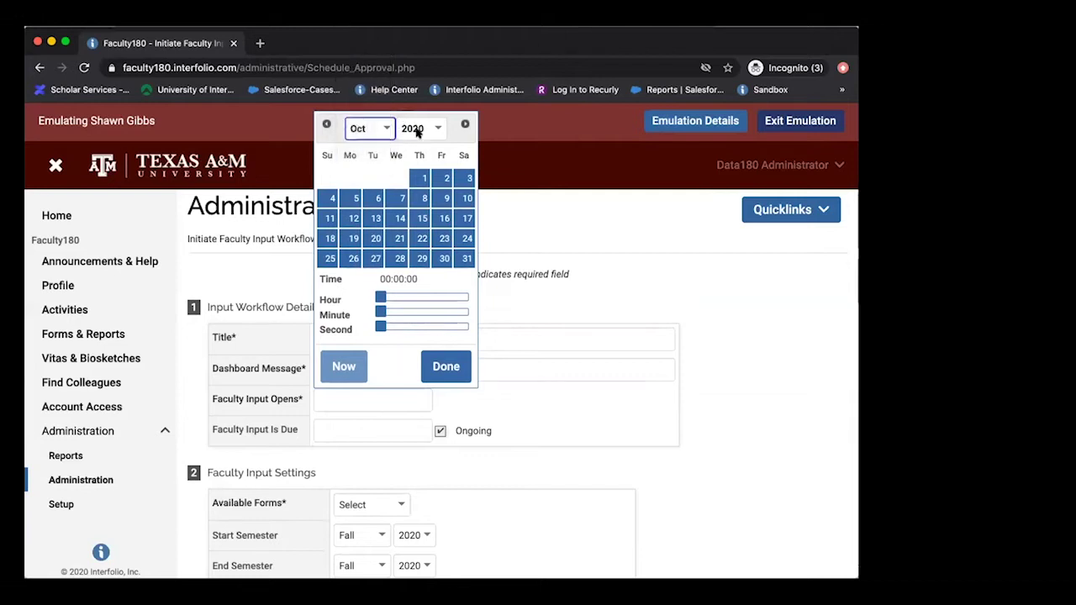
left_click(423, 219)
left_click_drag(379, 300, 426, 309)
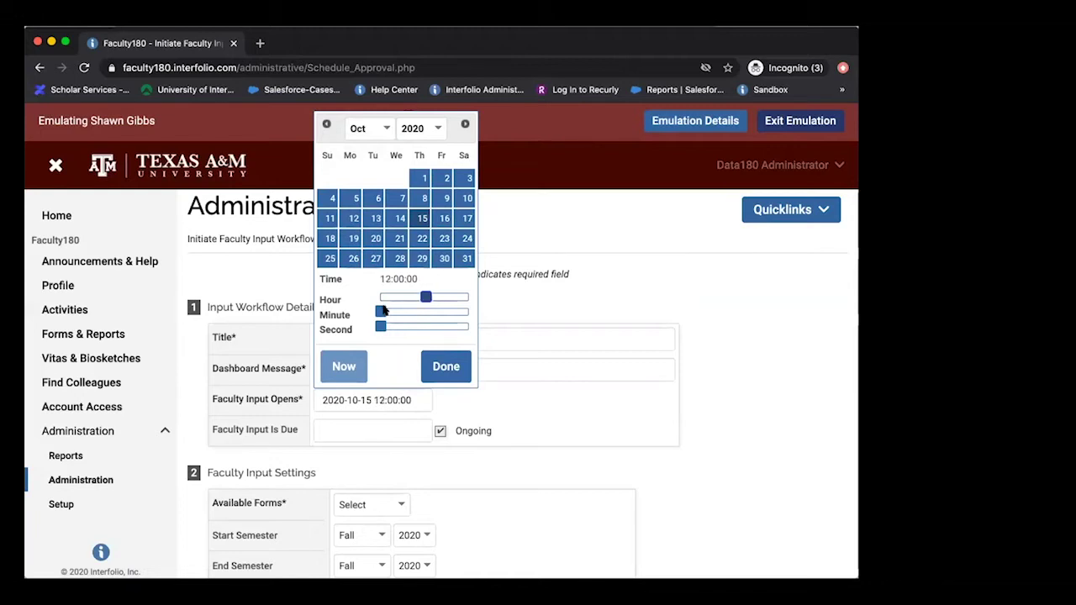
mouse_move(382, 310)
left_mouse_down()
mouse_move(413, 312)
mouse_move(379, 311)
left_mouse_up()
left_click(432, 361)
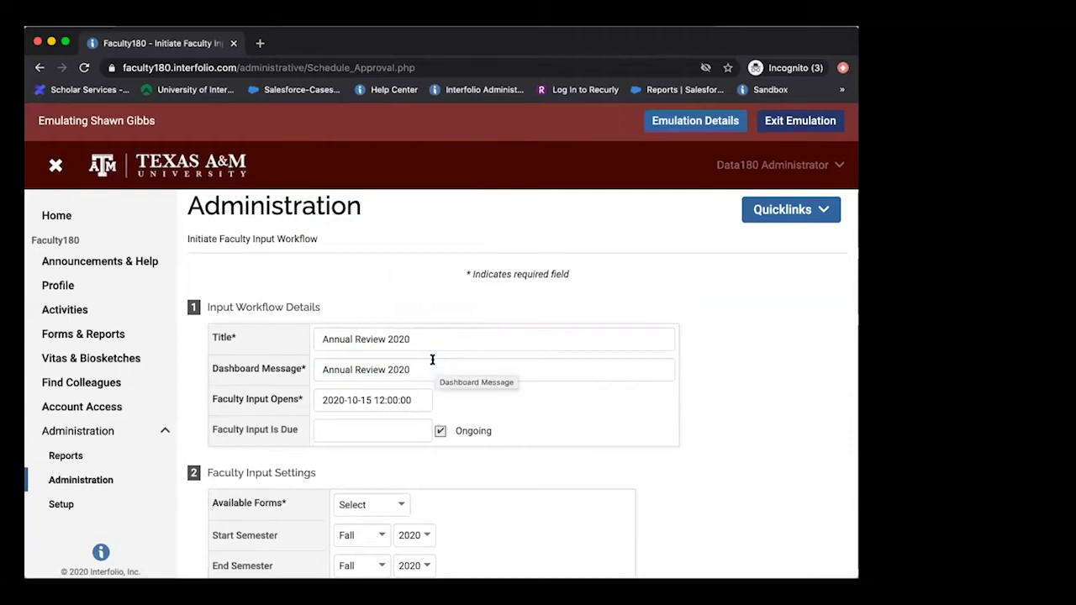
Turn off Ongoing and set Faculty Input Is Due to November 20, 2020 at 00:00:00.
scroll(432, 360, "down", 2)
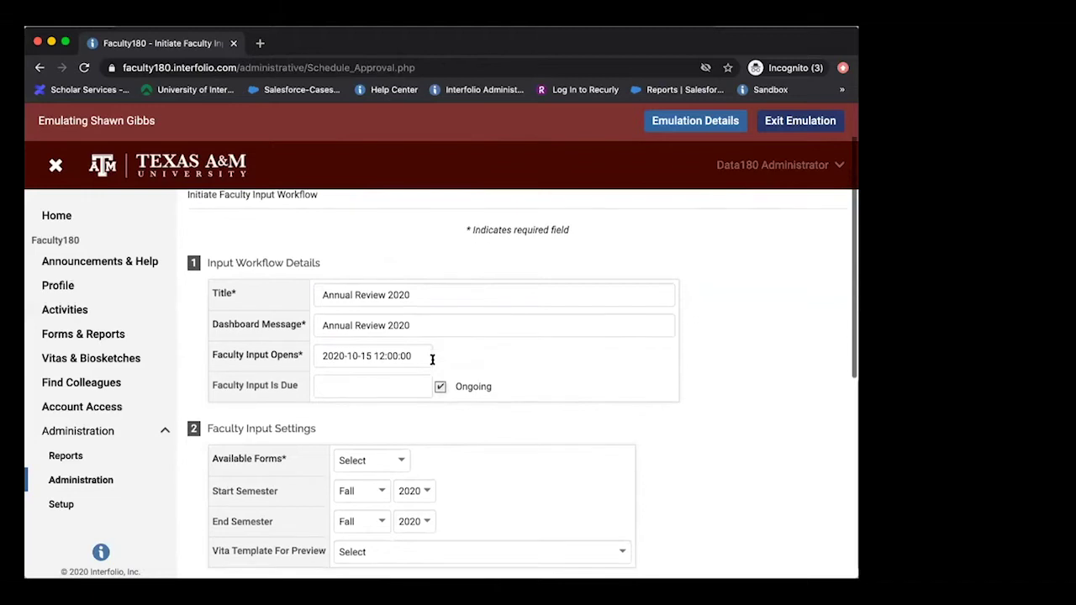
scroll(430, 357, "down", 1)
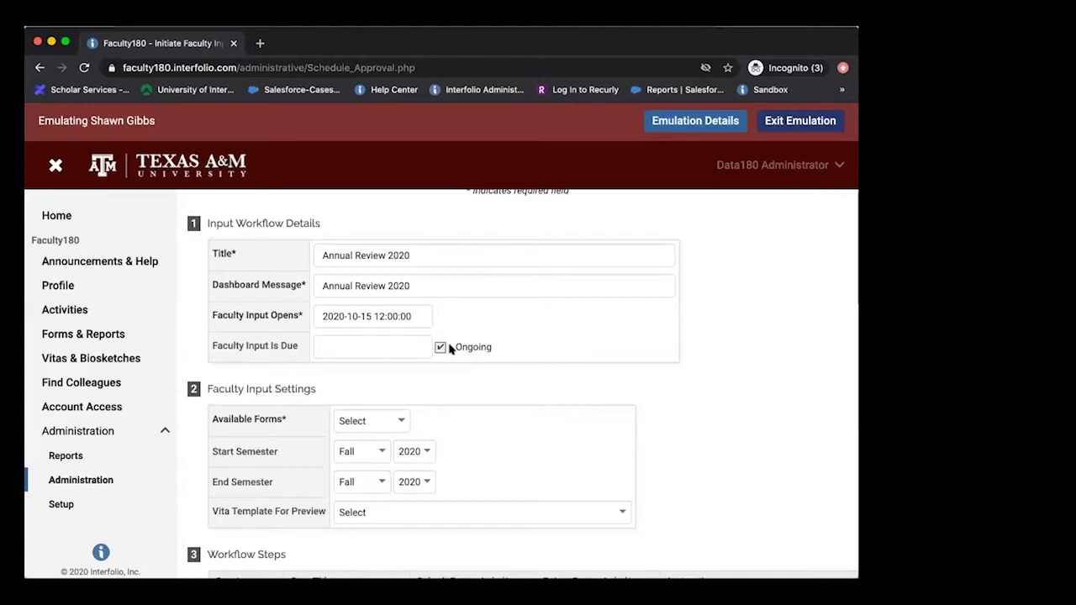
left_click(440, 347)
left_click(438, 349)
left_click(437, 348)
left_click(405, 347)
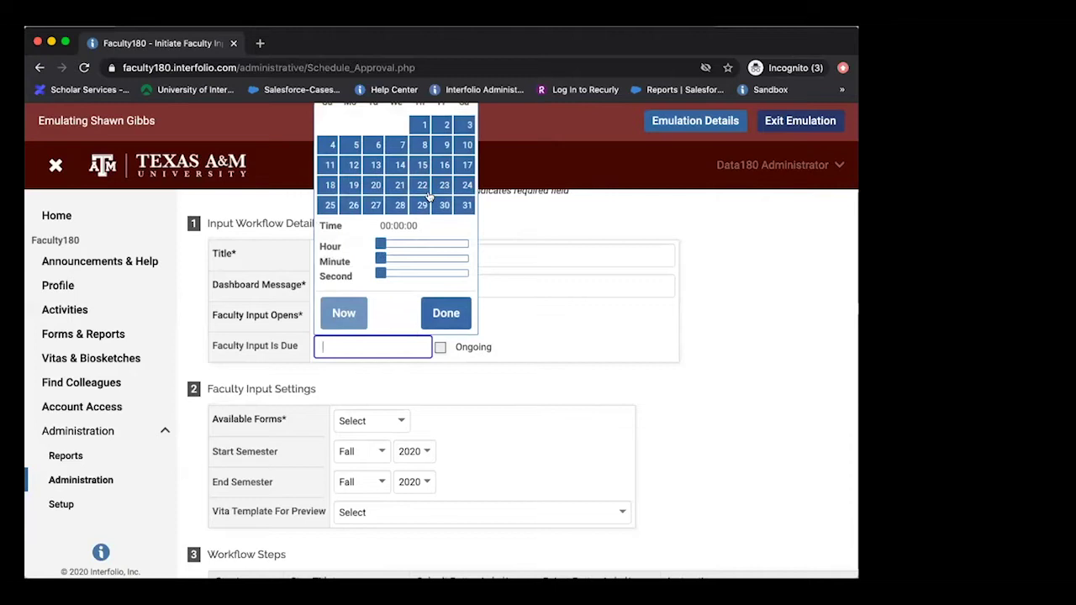
scroll(414, 243, "up", 2)
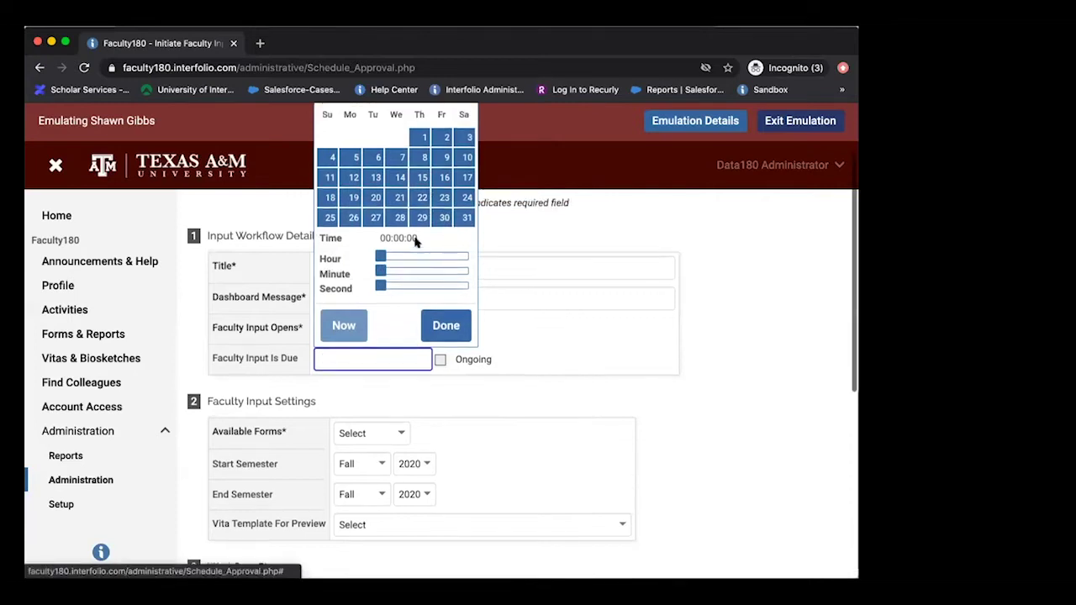
left_click(383, 121)
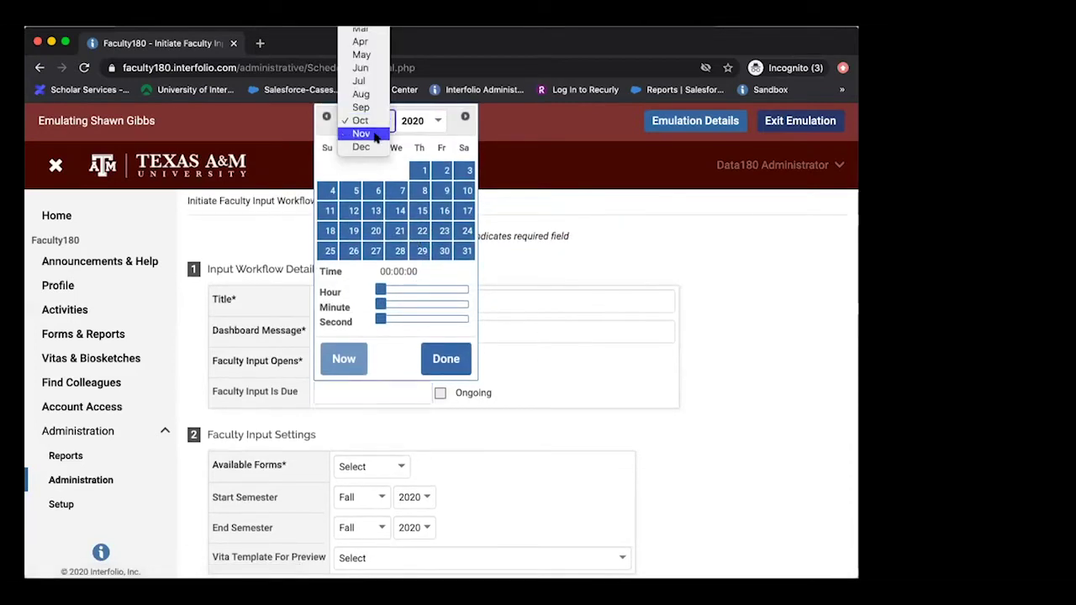
left_click(360, 134)
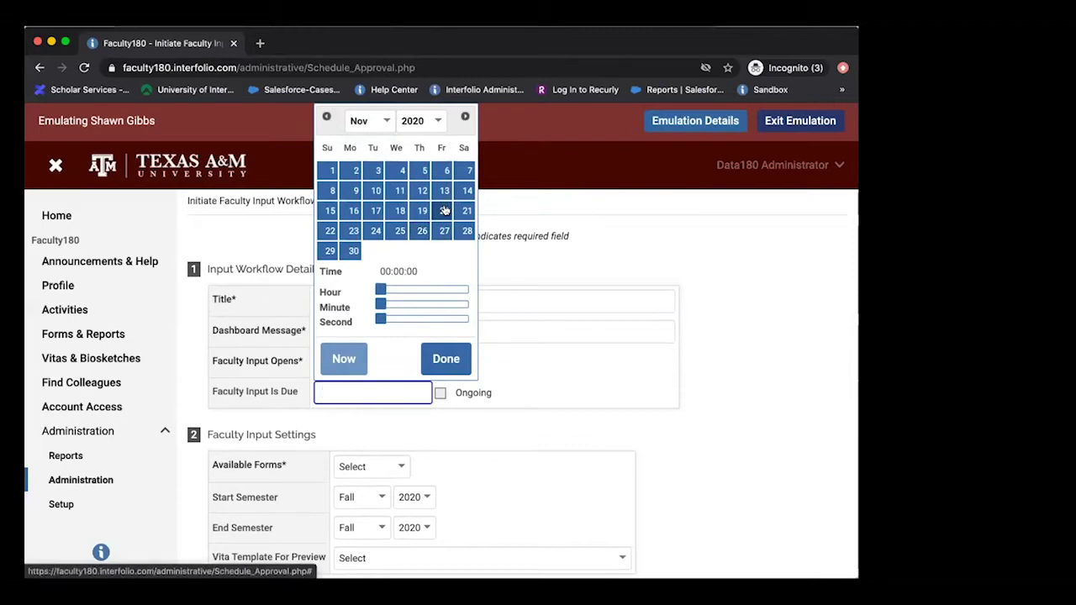
left_click(444, 211)
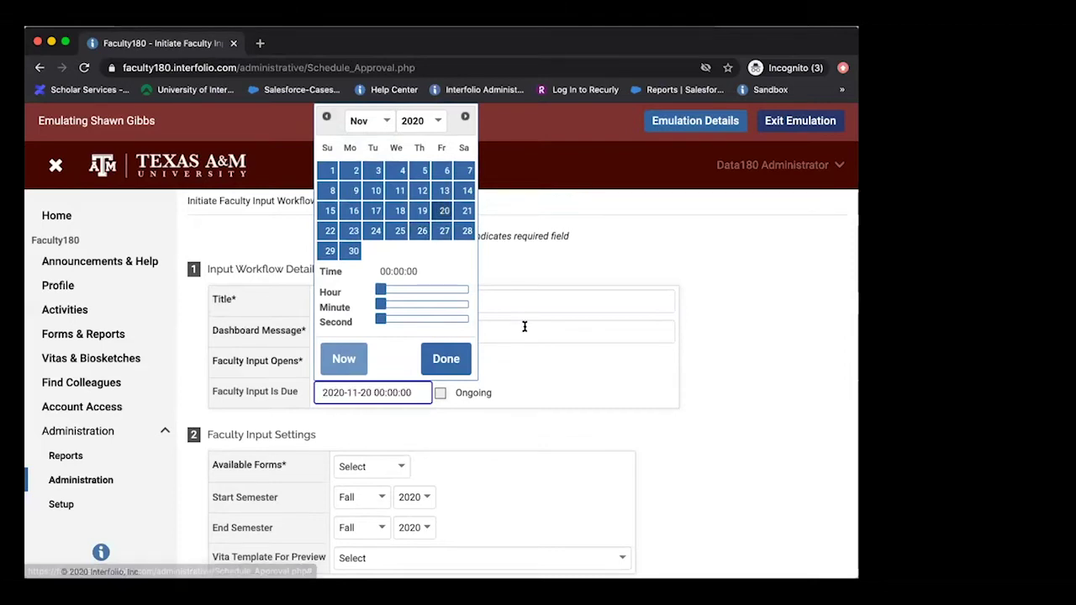
left_click(531, 396)
Choose Activity Input as the available form and set the start semester to Fall 2019.
scroll(531, 397, "down", 1)
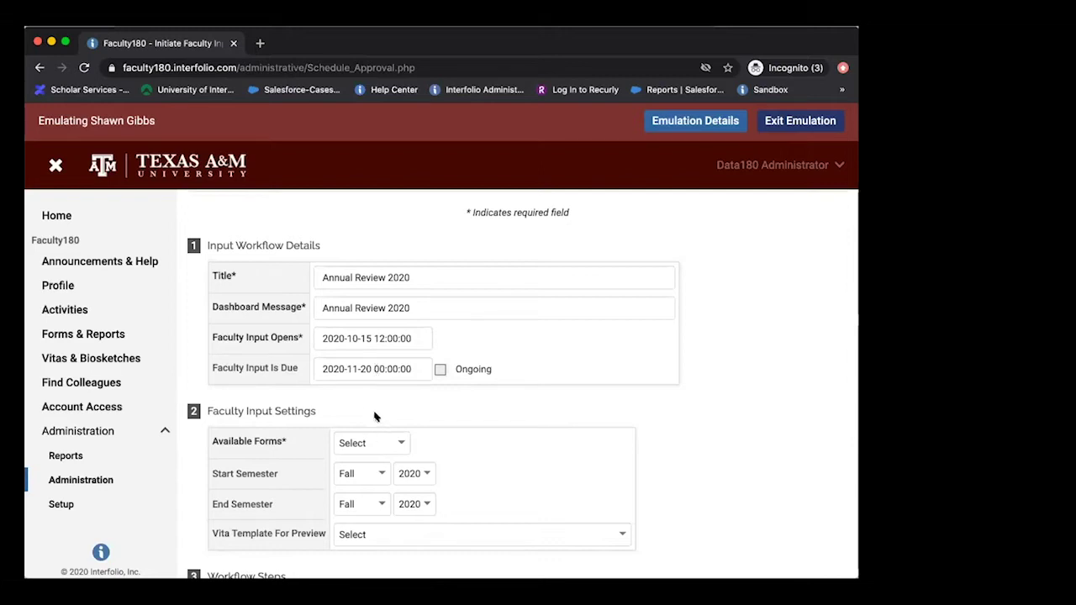
scroll(374, 416, "down", 2)
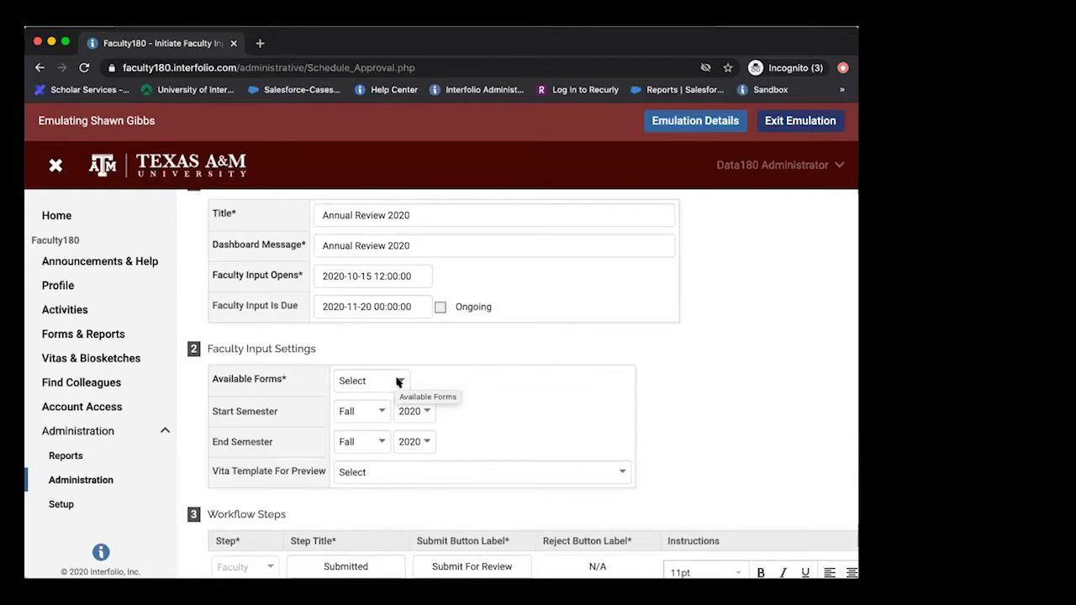
left_click(398, 382)
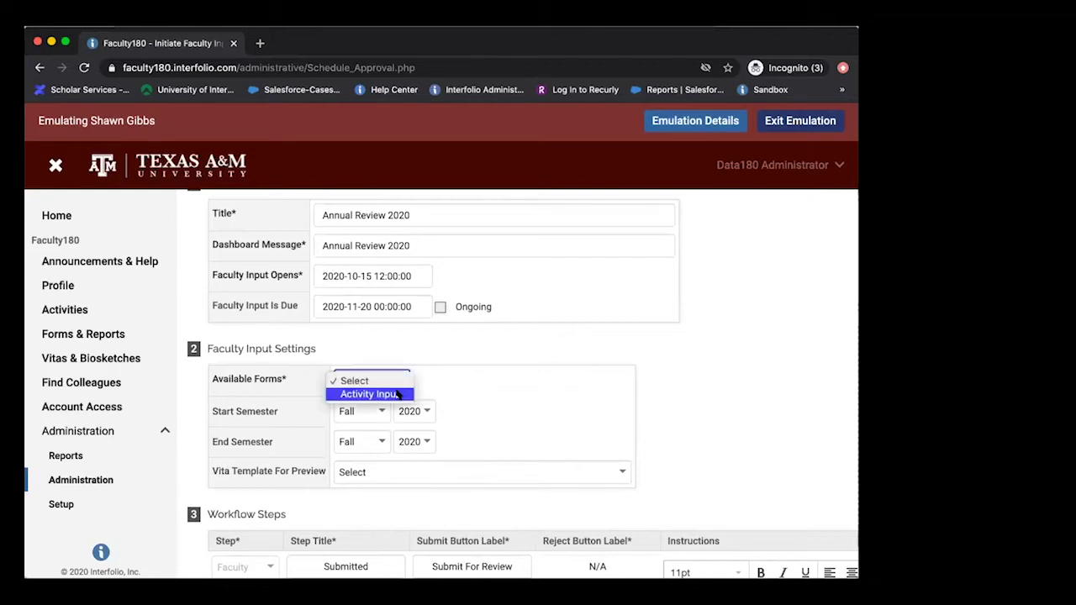
left_click(398, 394)
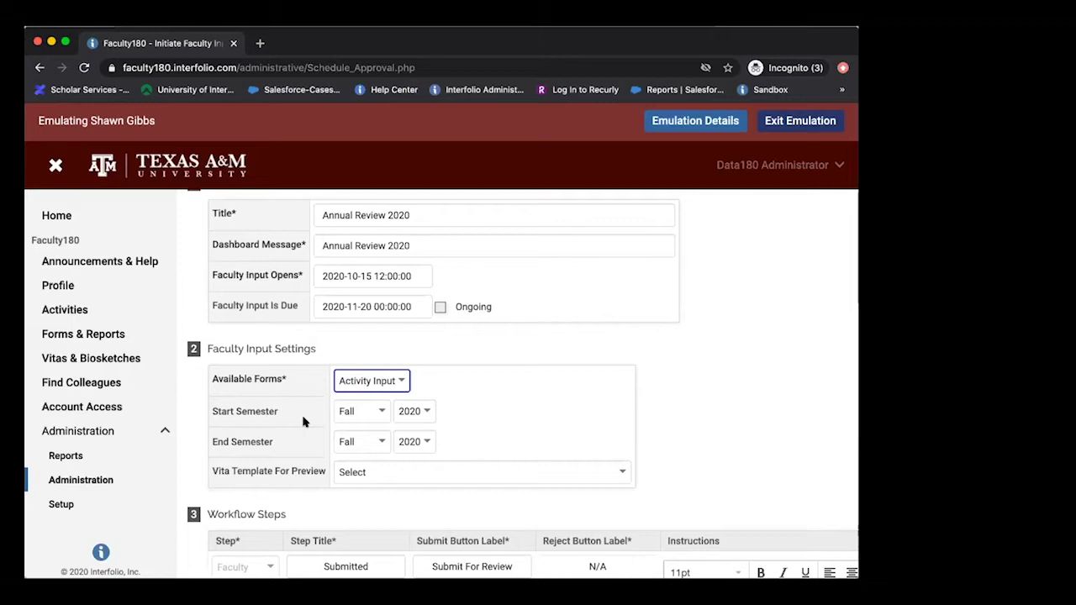
left_click(375, 412)
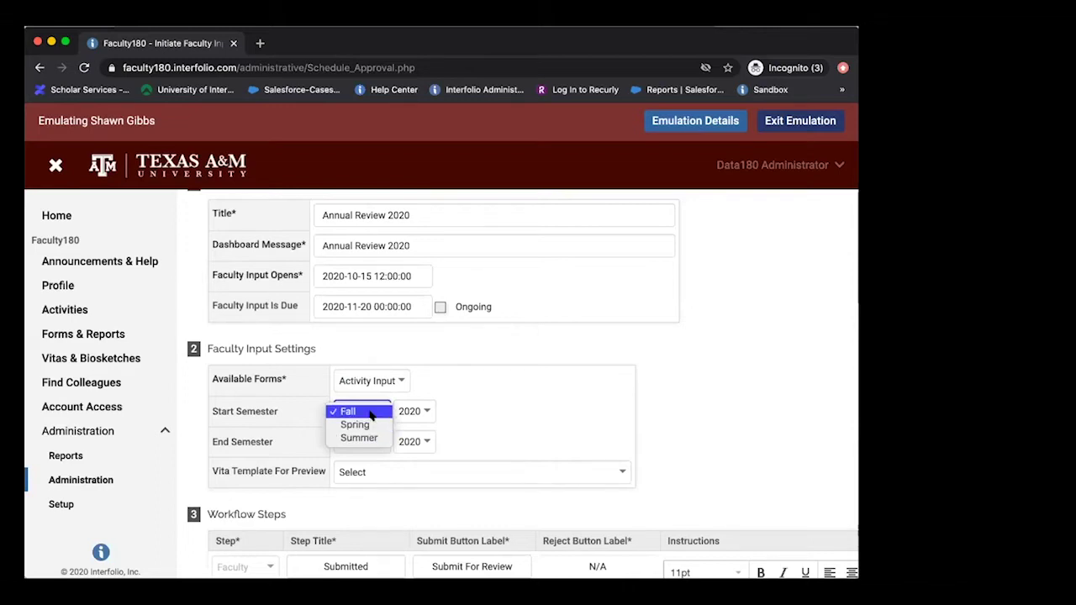
left_click(356, 411)
left_click(426, 410)
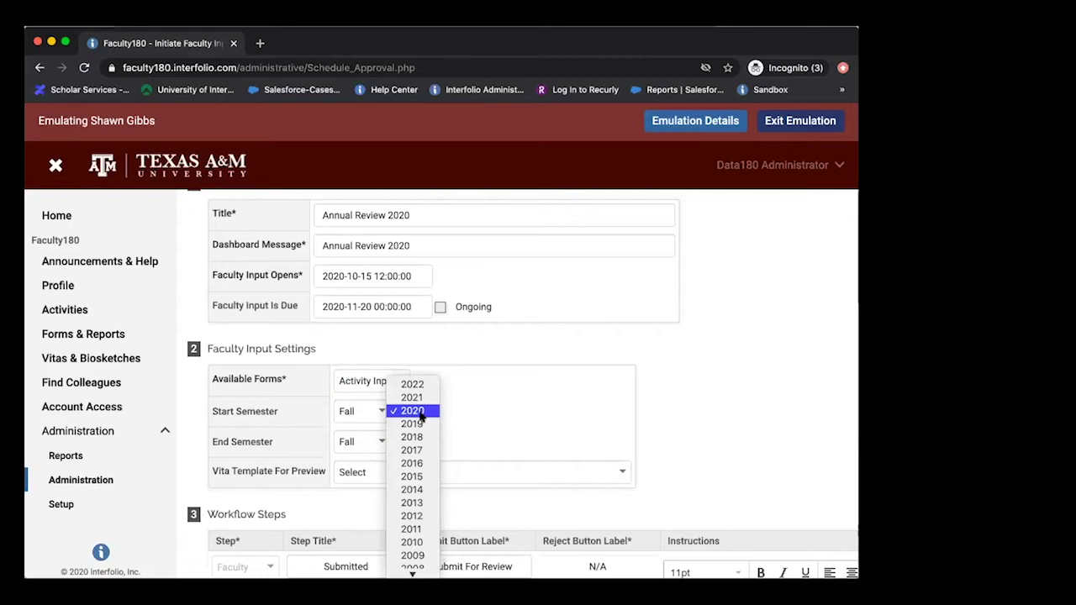
left_click(423, 425)
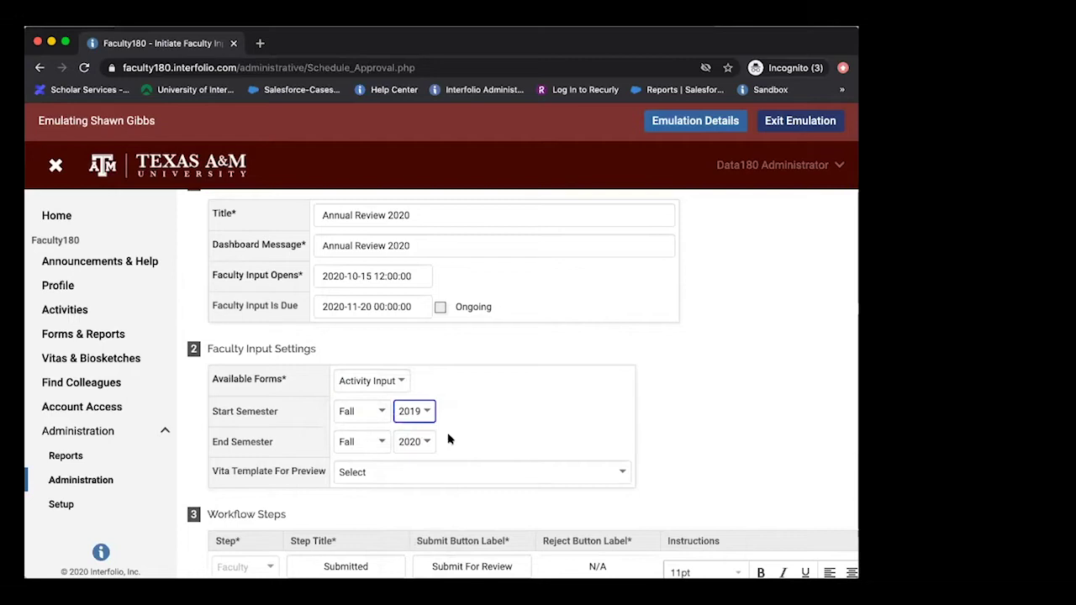
Choose the Texas A&M University Curriculum Vitae template for the vita preview.
scroll(448, 438, "down", 3)
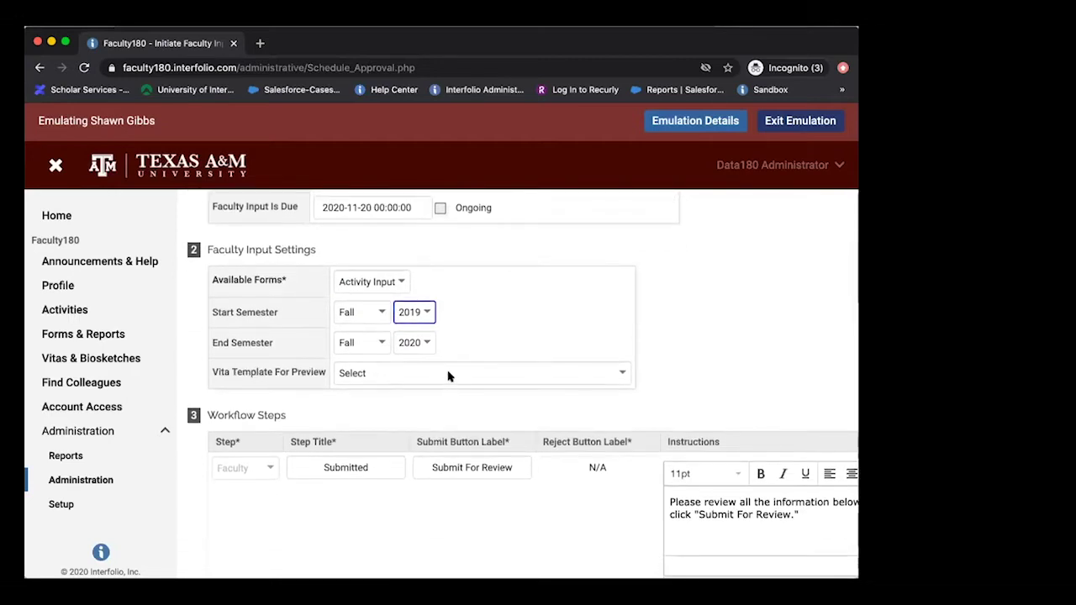
left_click(448, 376)
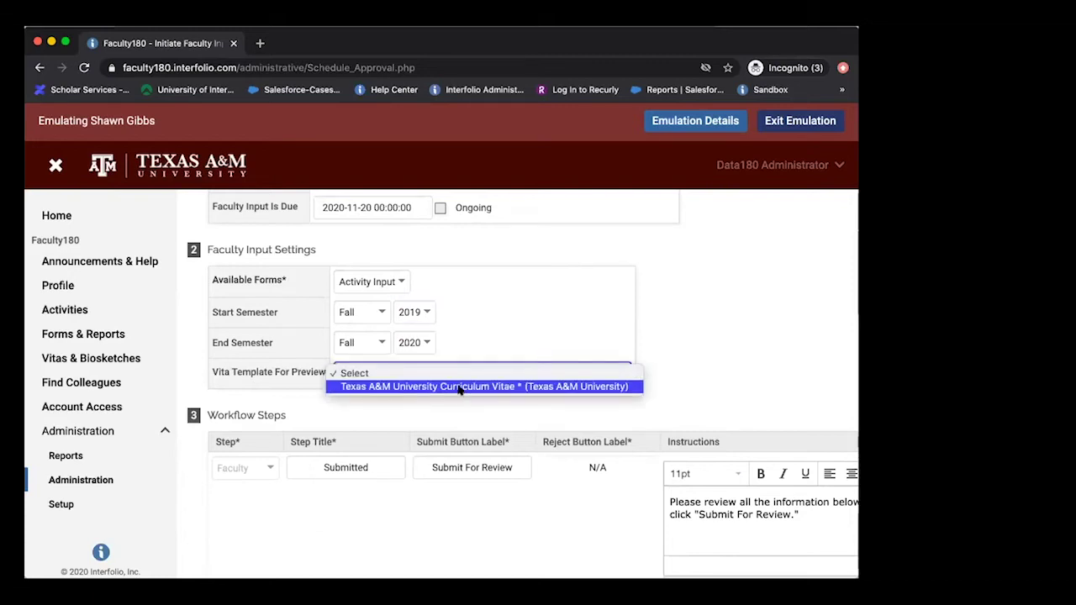
left_click(460, 387)
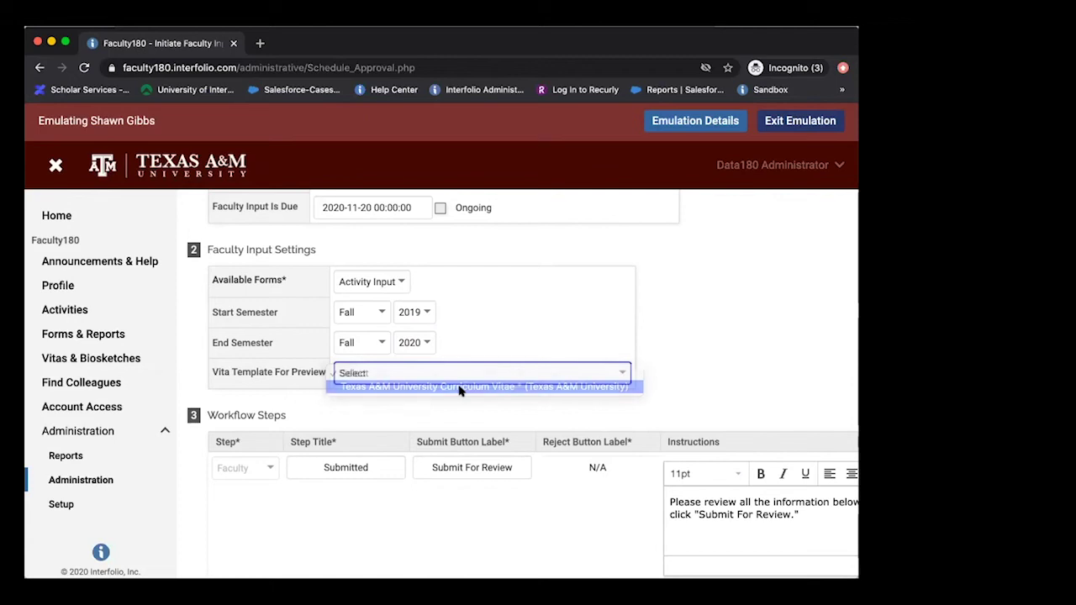
scroll(459, 389, "down", 1)
scroll(459, 389, "down", 1)
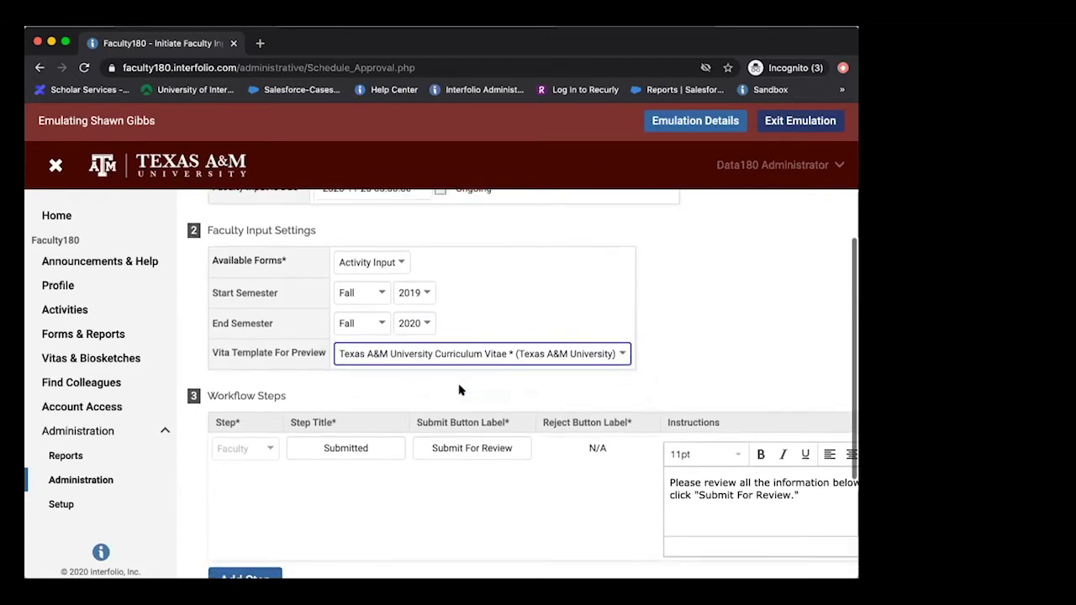
Review the Faculty workflow step's title, submit and reject button labels, instructions and actions.
scroll(459, 389, "down", 2)
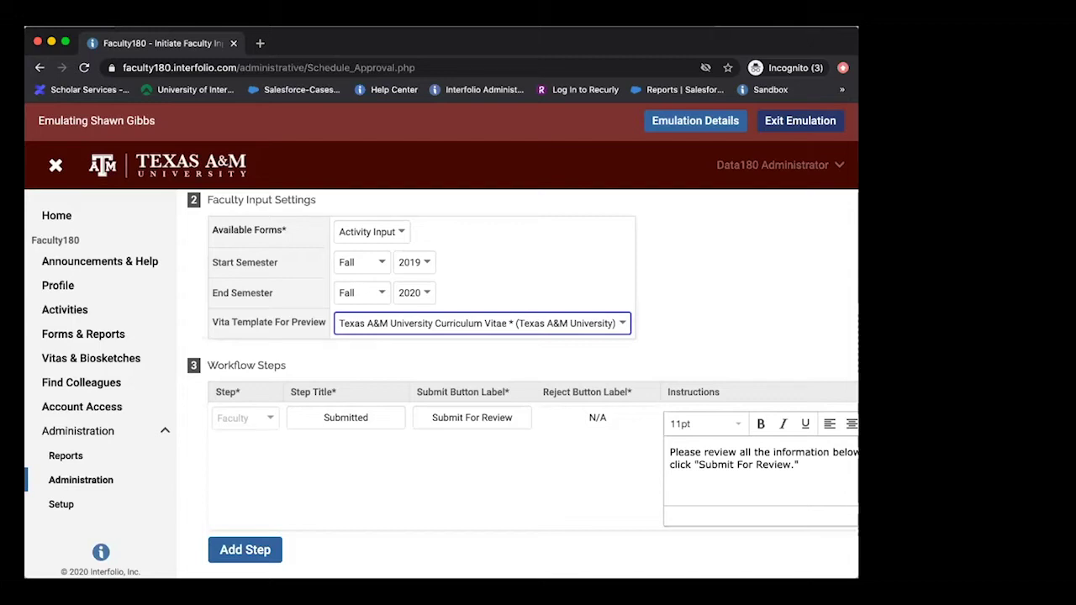
scroll(516, 357, "right", 3)
scroll(517, 357, "down", 2)
scroll(517, 357, "left", 3)
left_click(235, 387)
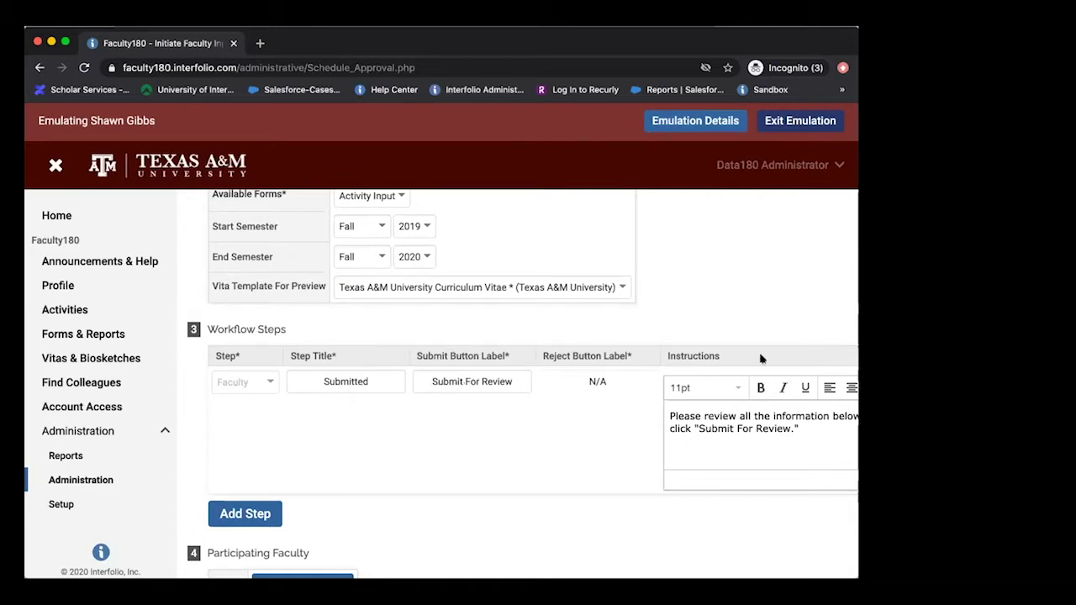
left_click(603, 378)
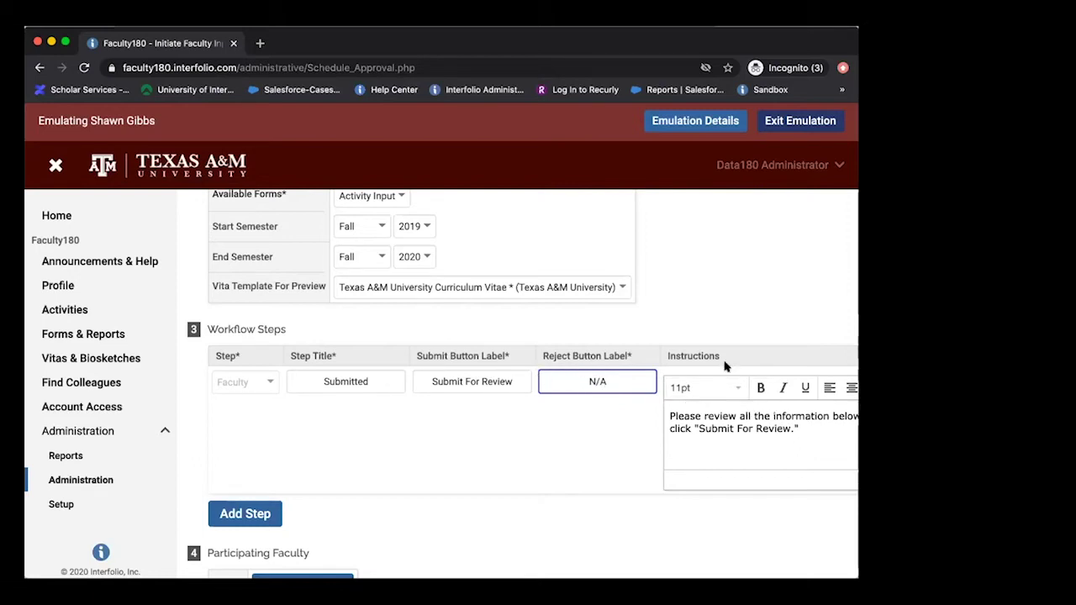
scroll(724, 365, "right", 5)
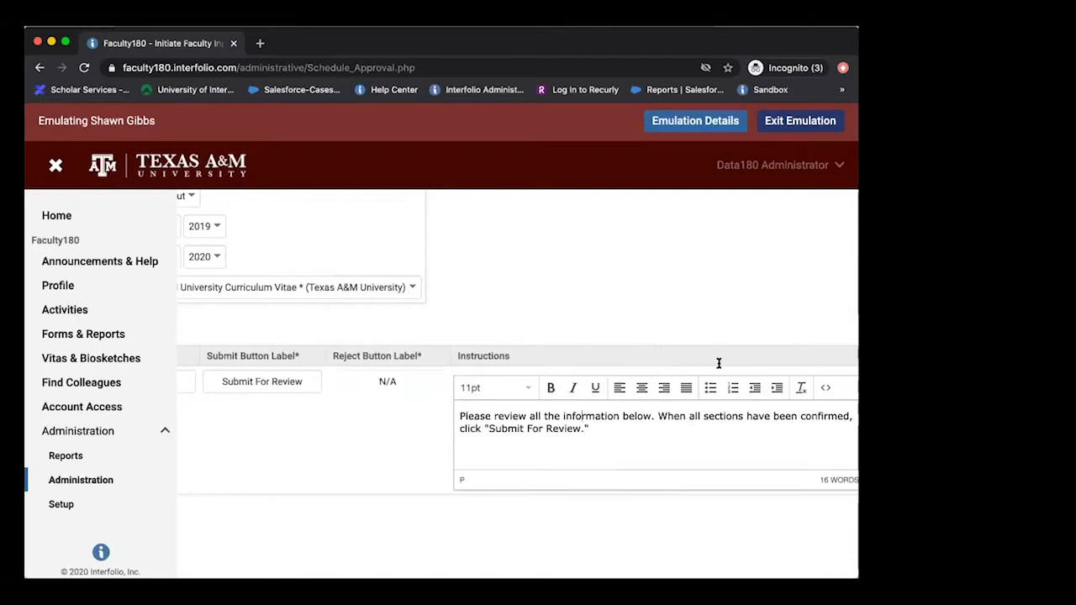
scroll(622, 433, "down", 2)
scroll(622, 433, "right", 2)
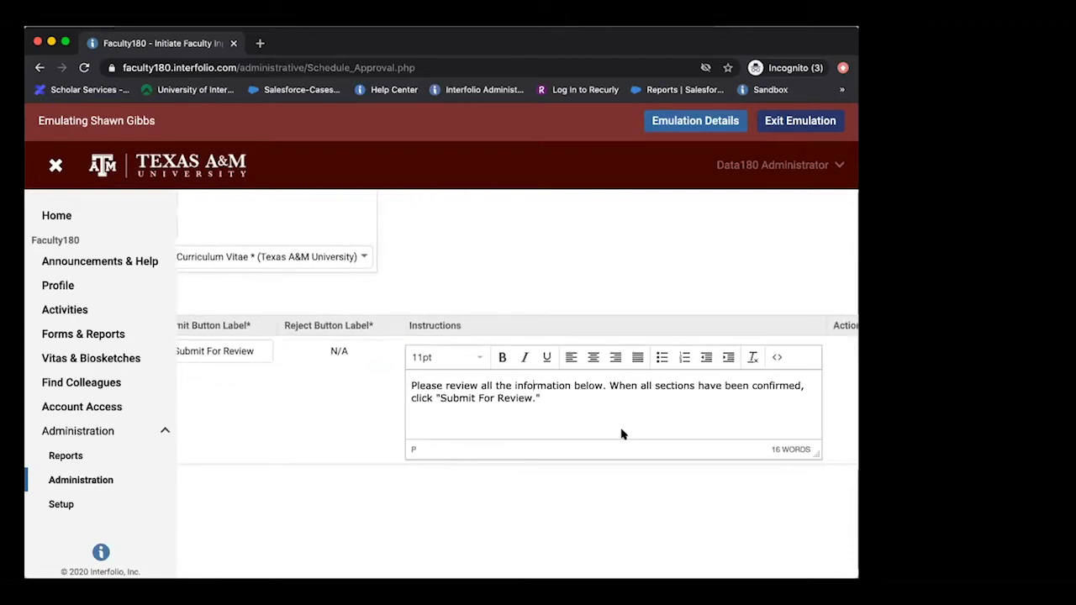
scroll(622, 433, "right", 1)
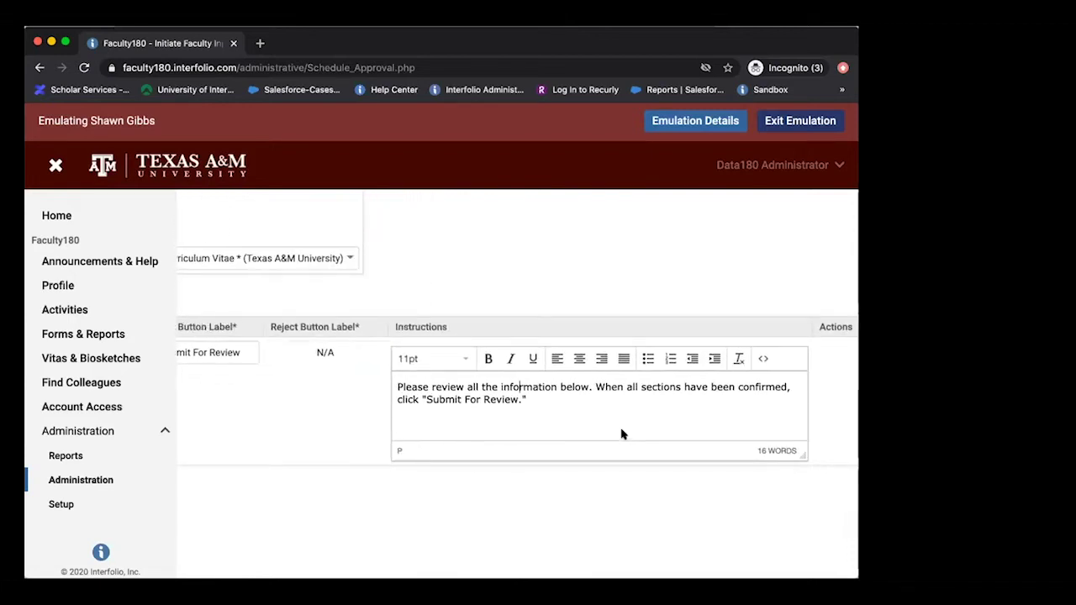
scroll(622, 433, "right", 1)
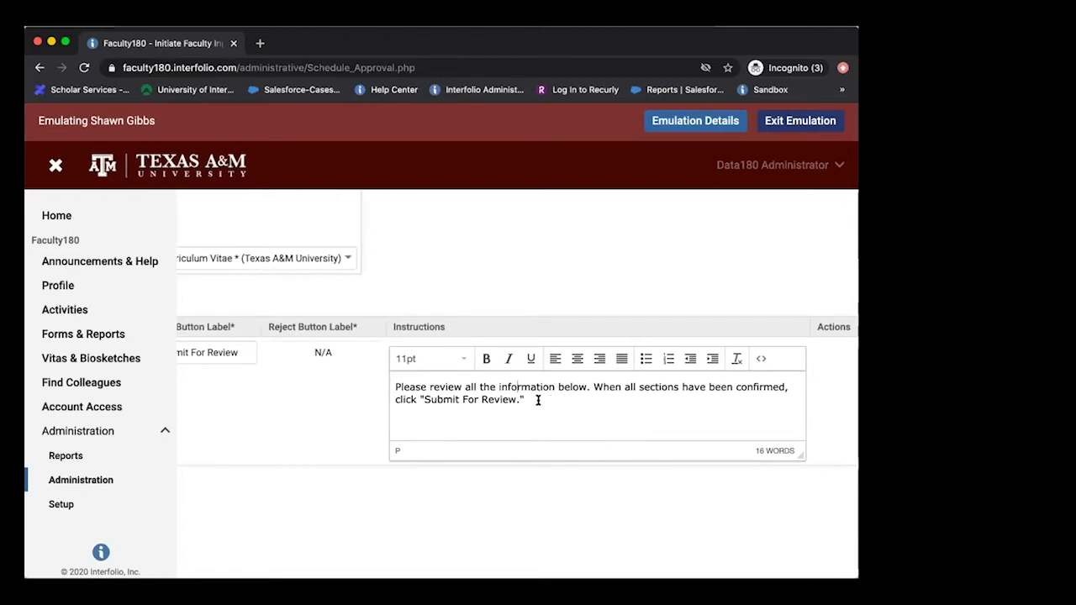
scroll(538, 400, "left", 1)
scroll(538, 400, "left", 5)
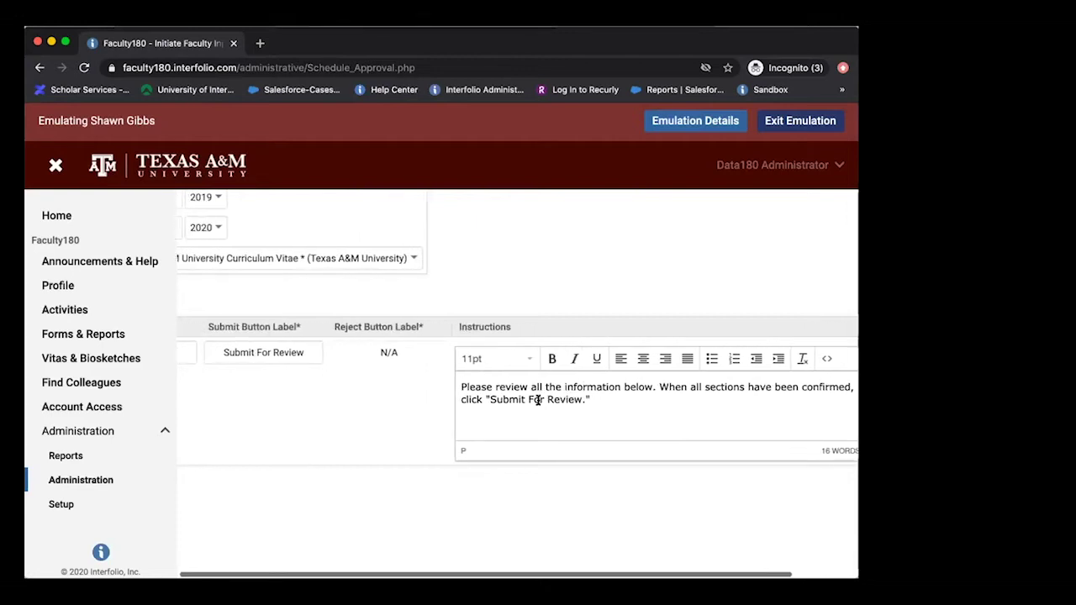
scroll(537, 400, "left", 15)
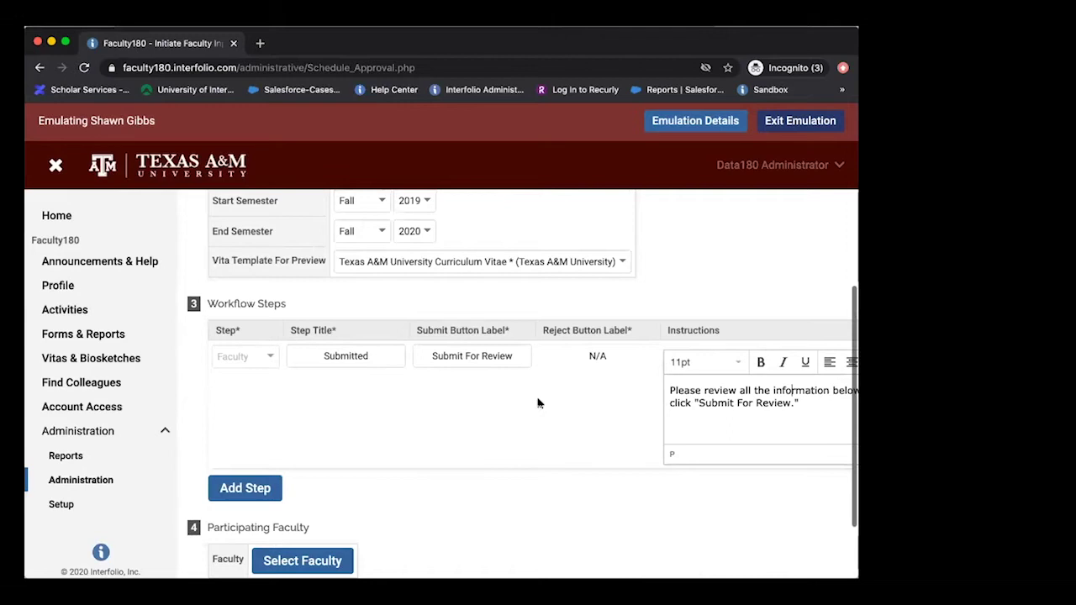
Add a second, blank workflow step below the Faculty step.
scroll(538, 402, "down", 1)
scroll(538, 402, "down", 1)
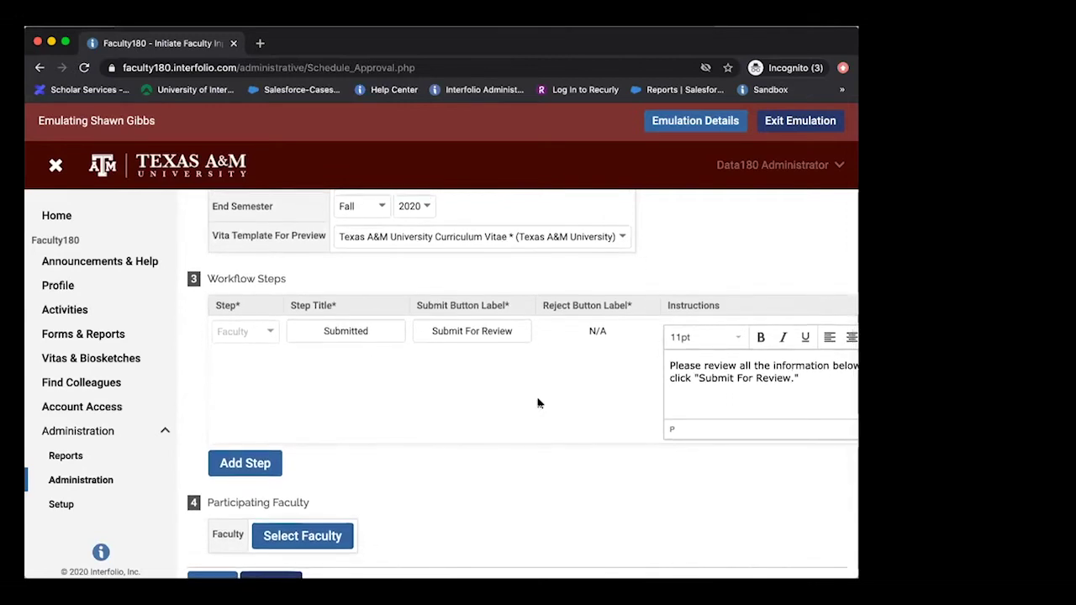
scroll(276, 443, "down", 1)
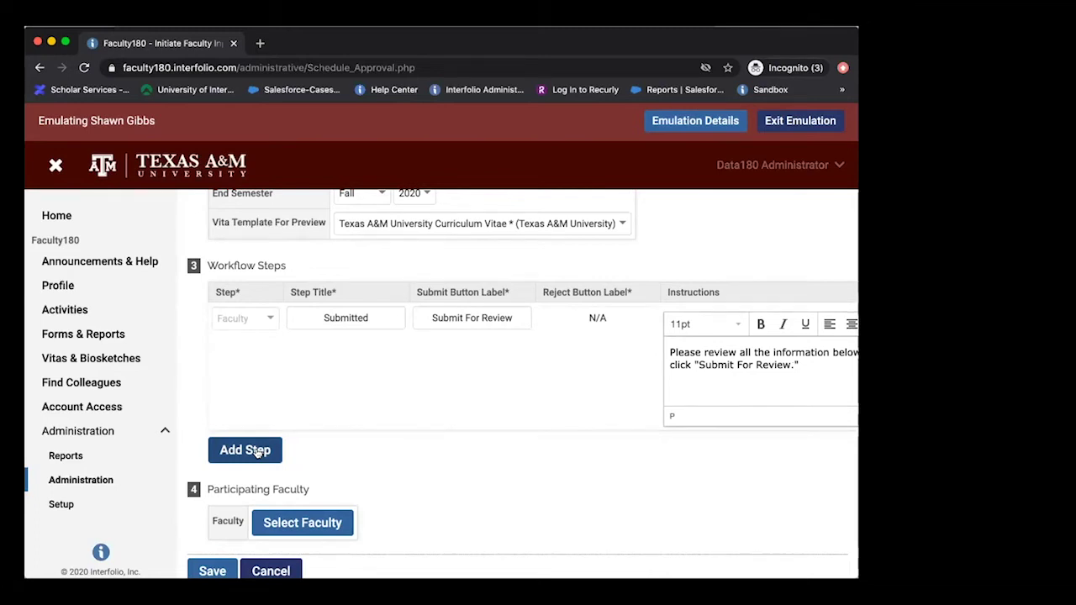
left_click(257, 452)
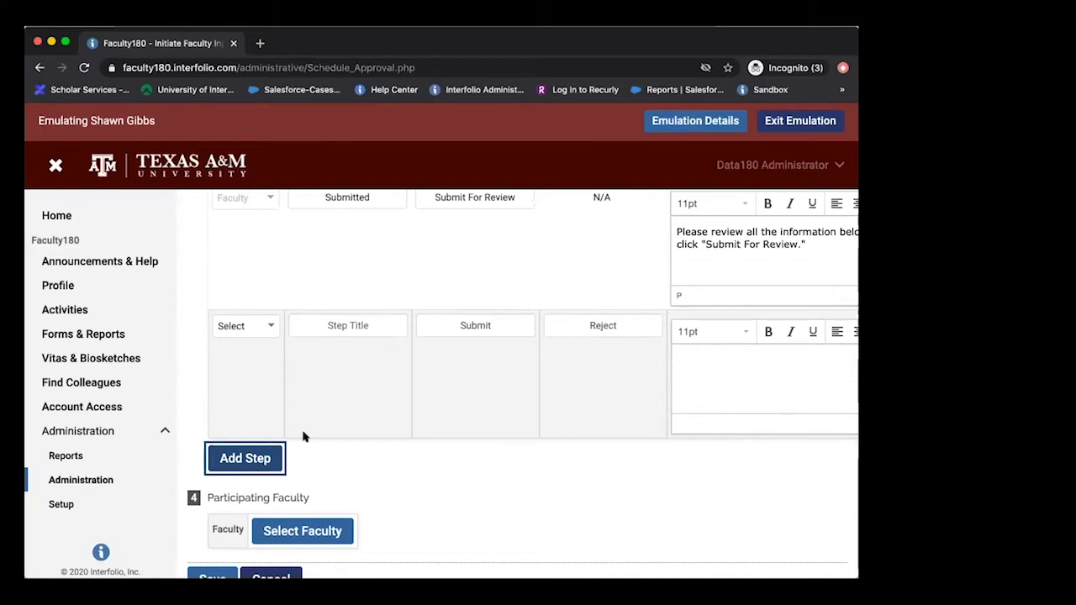
Assign the second workflow step to Any Admin and look over its title, button label and instruction fields.
scroll(307, 385, "up", 1)
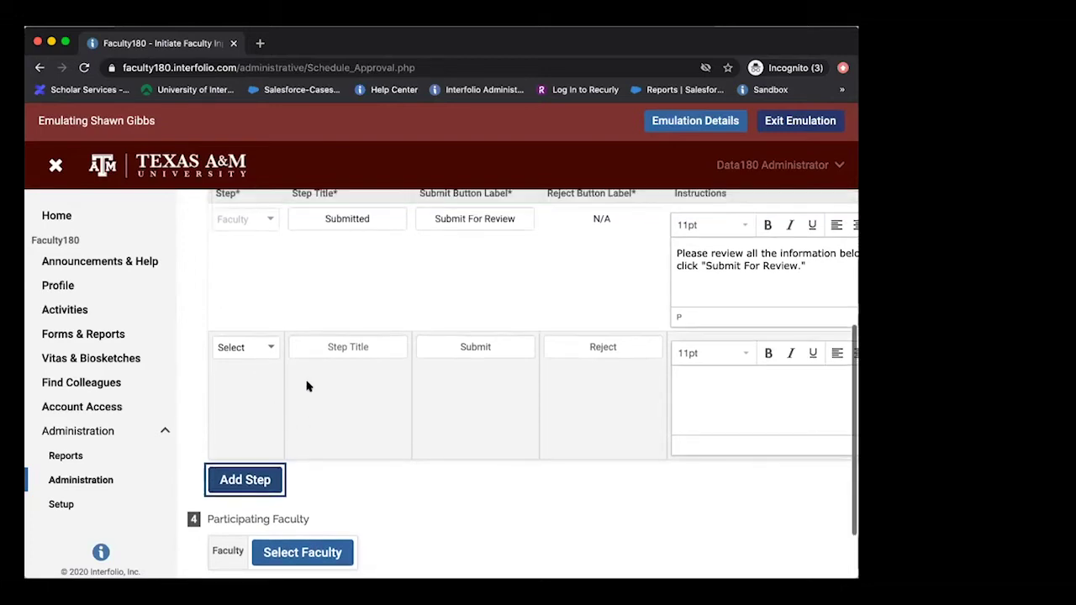
left_click(241, 349)
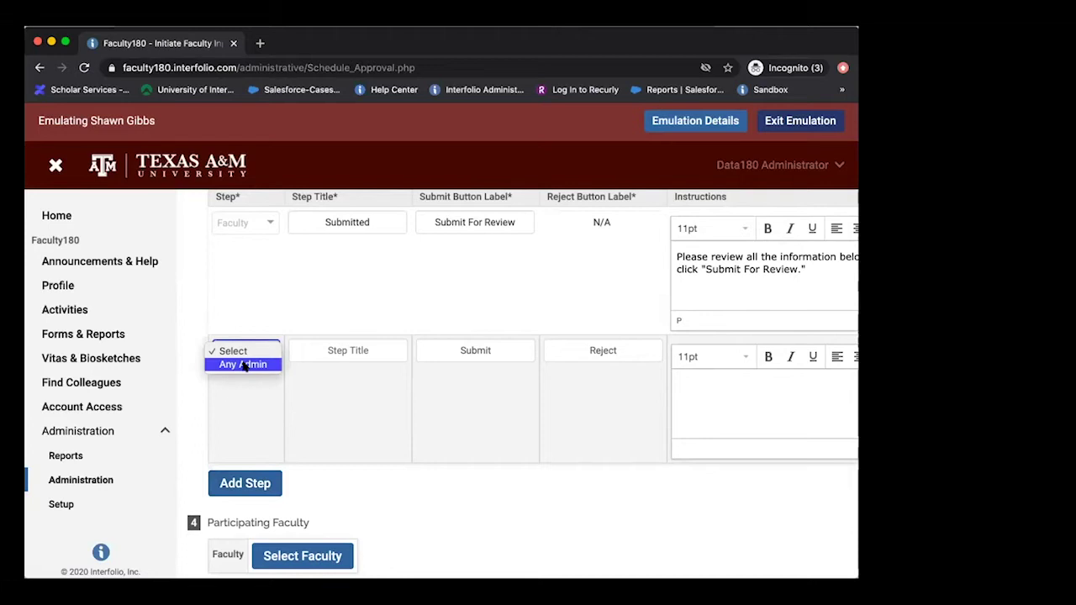
left_click(243, 365)
scroll(385, 353, "up", 1)
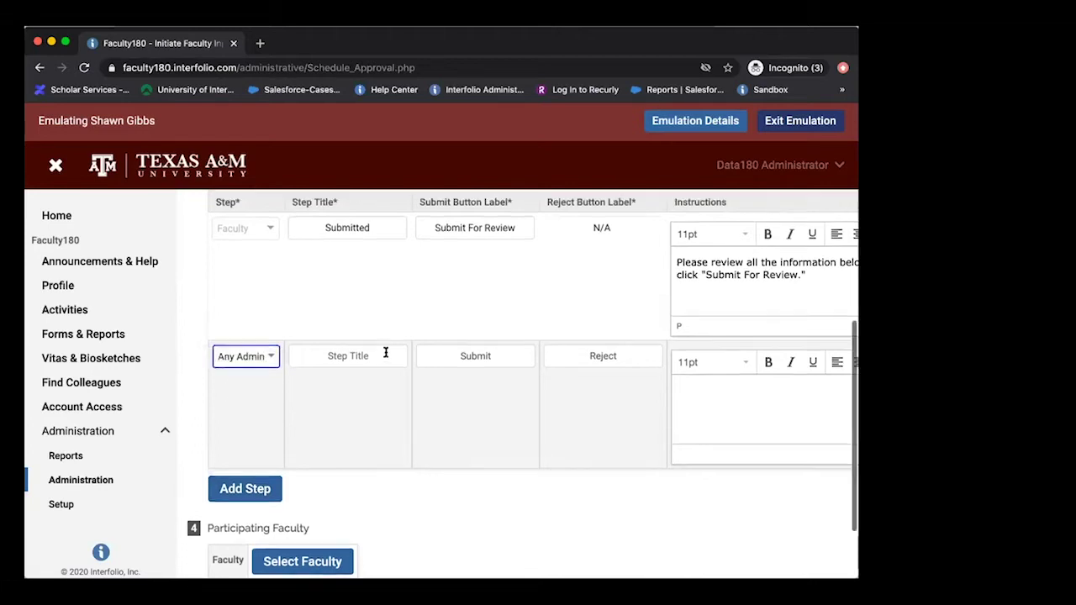
scroll(385, 353, "up", 1)
scroll(386, 353, "right", 2)
scroll(385, 353, "left", 2)
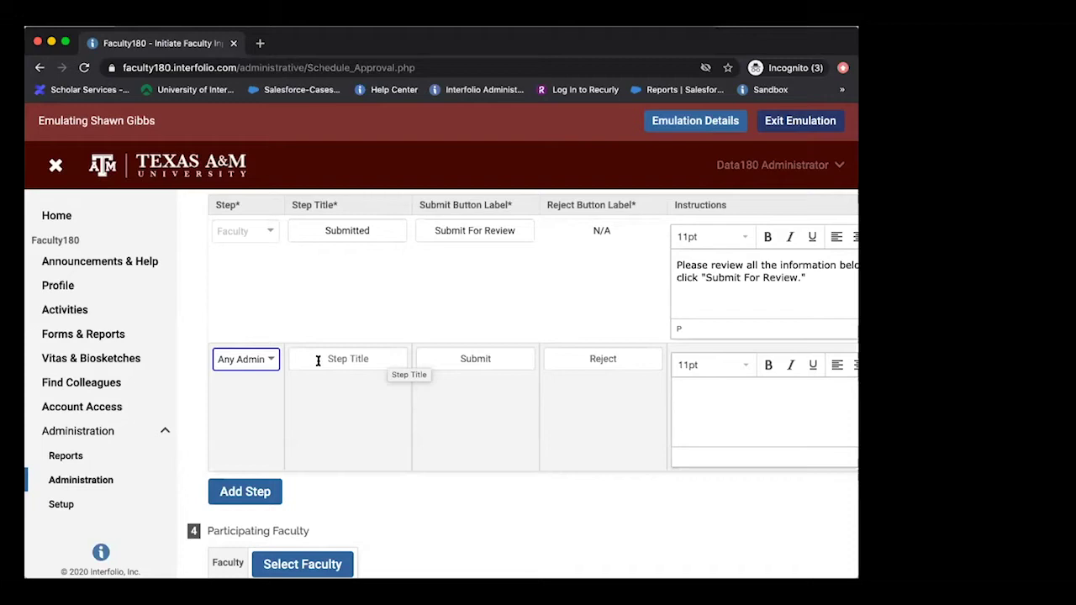
Delete the second workflow step, leaving only the Faculty step.
scroll(327, 413, "right", 3)
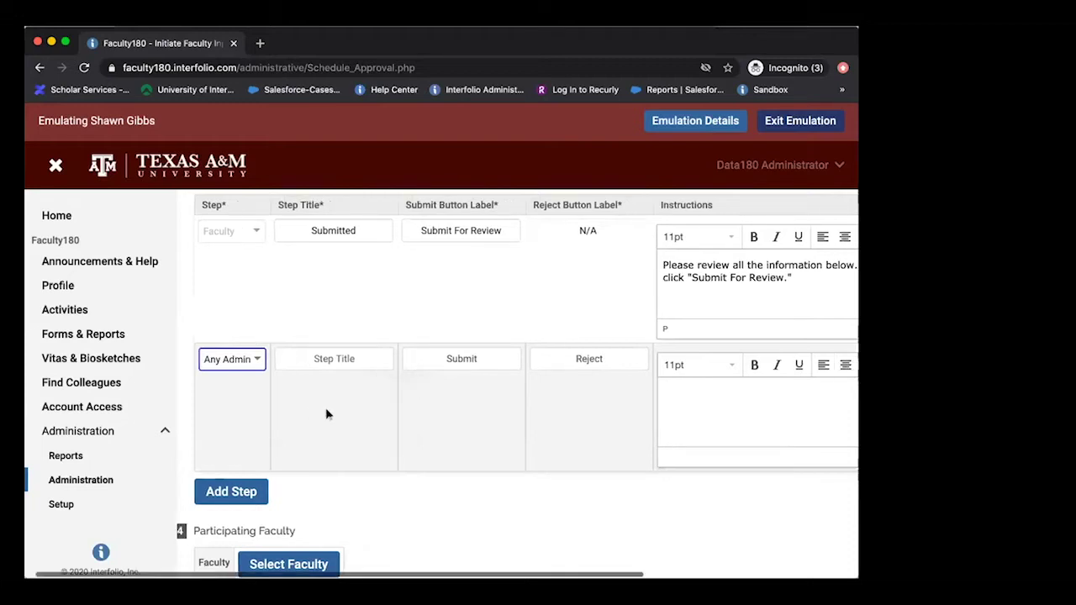
scroll(327, 413, "right", 1)
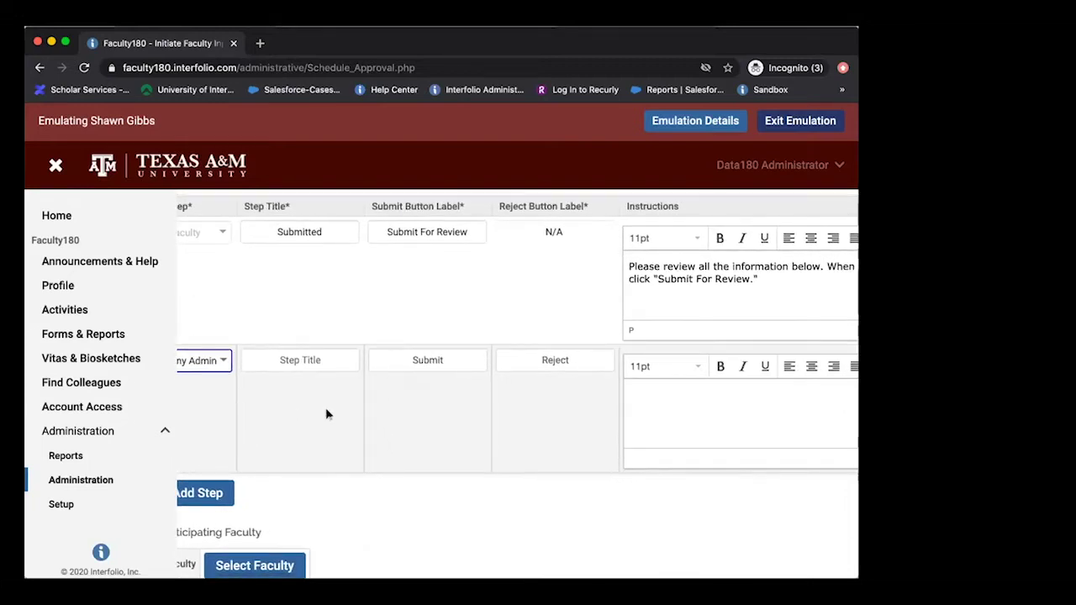
scroll(327, 413, "right", 8)
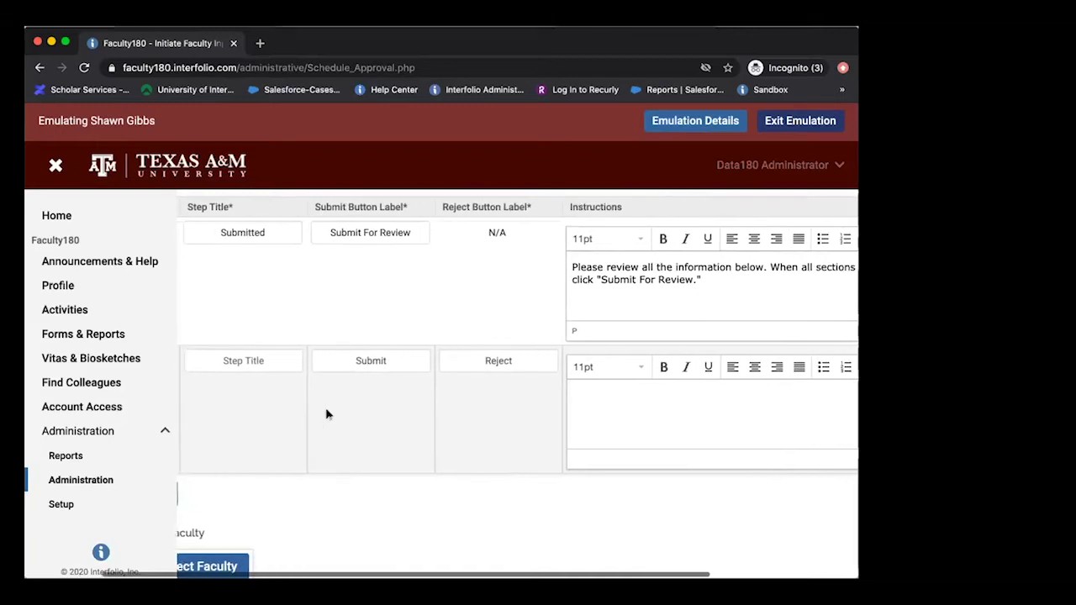
scroll(327, 414, "right", 8)
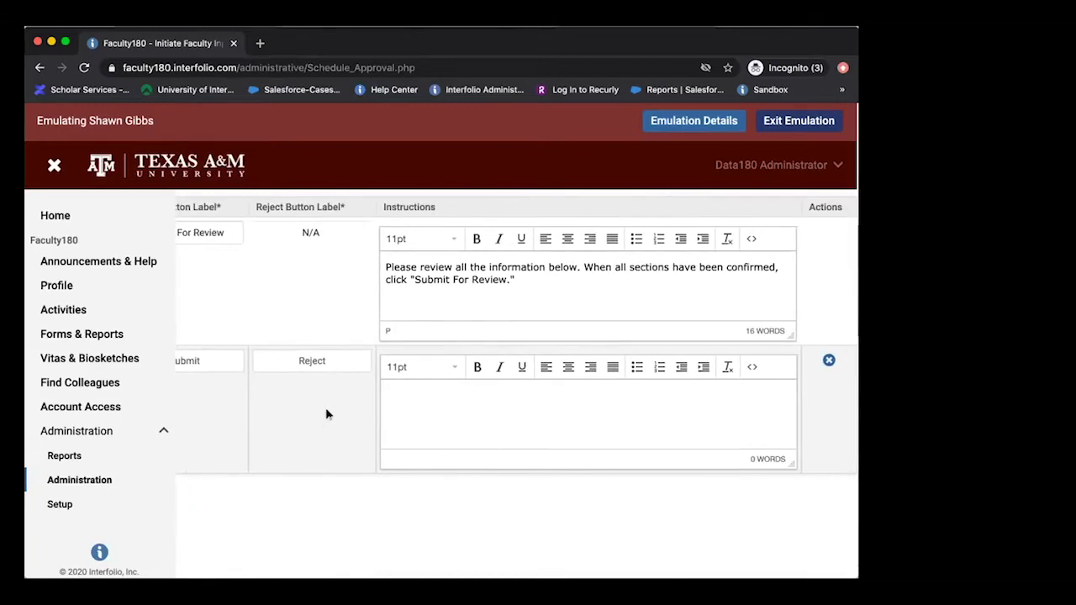
left_click(830, 360)
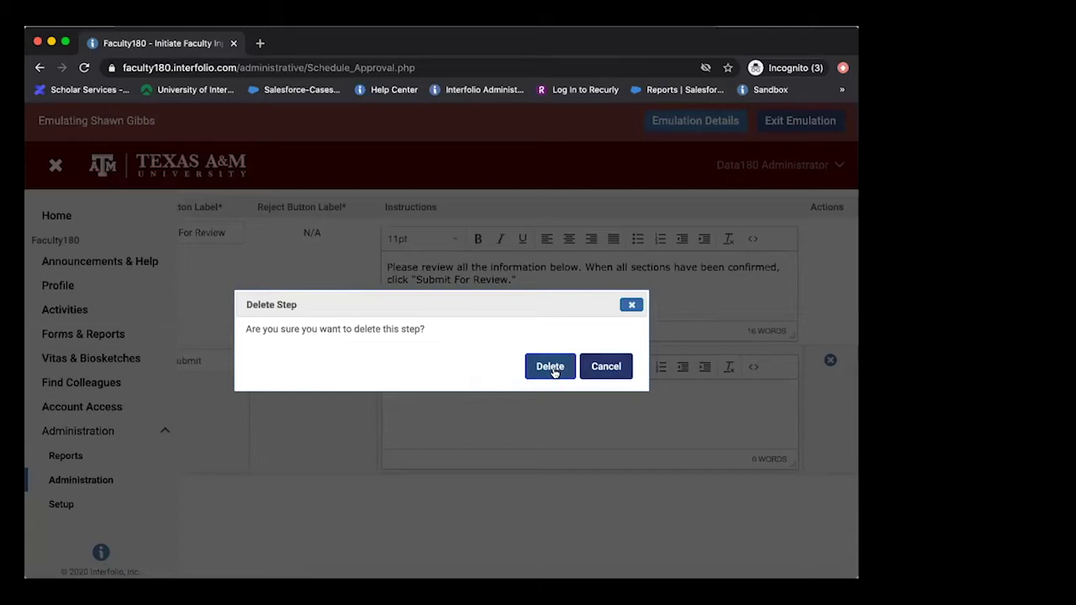
left_click(549, 366)
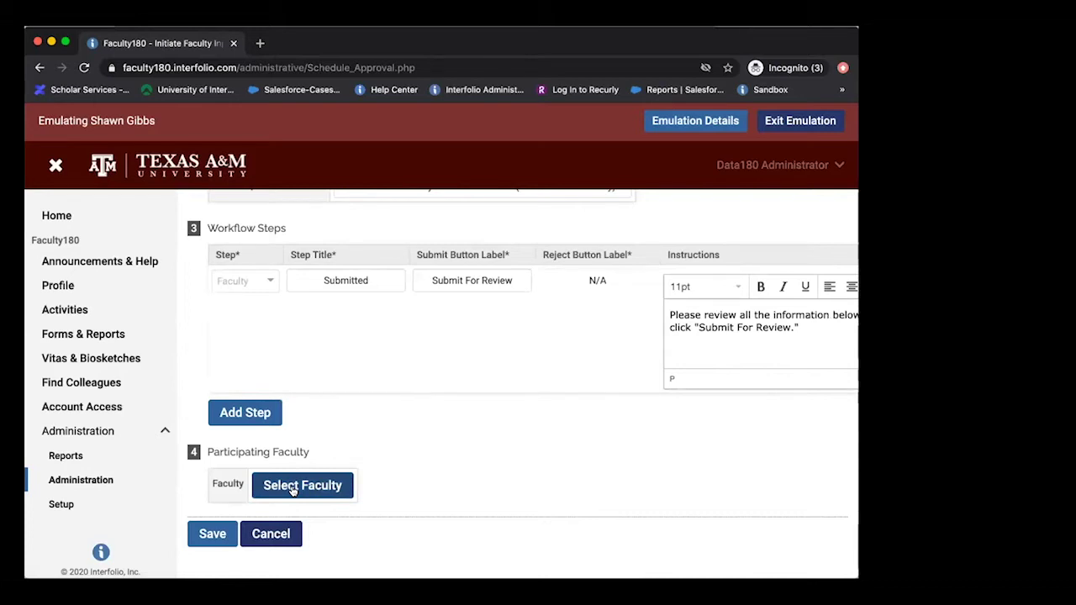
Open the participating faculty selection and add the first four available faculty members to the selected list.
left_click(292, 488)
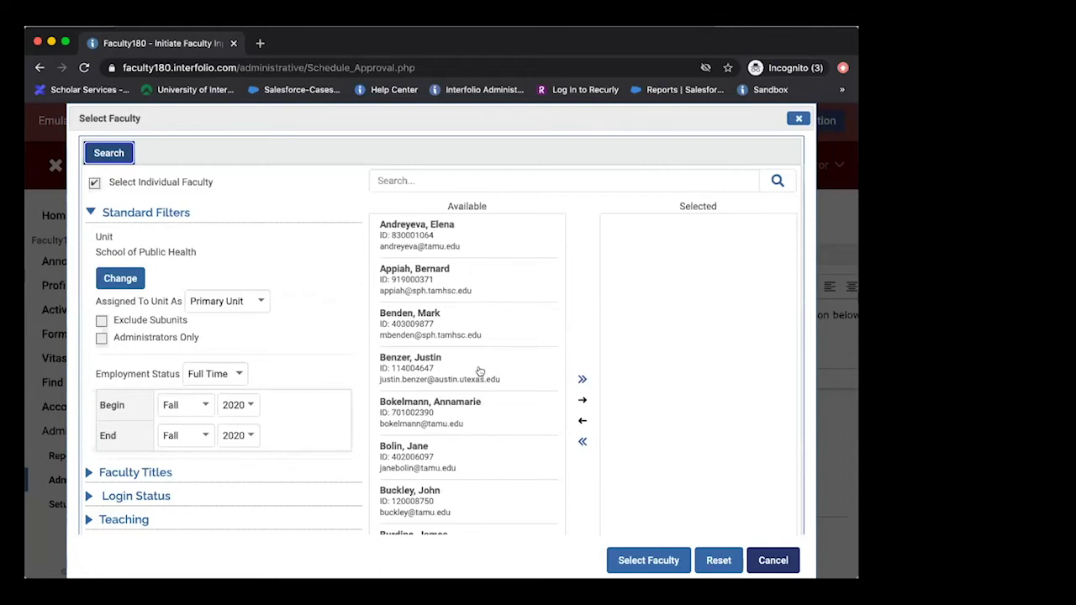
left_click(460, 248)
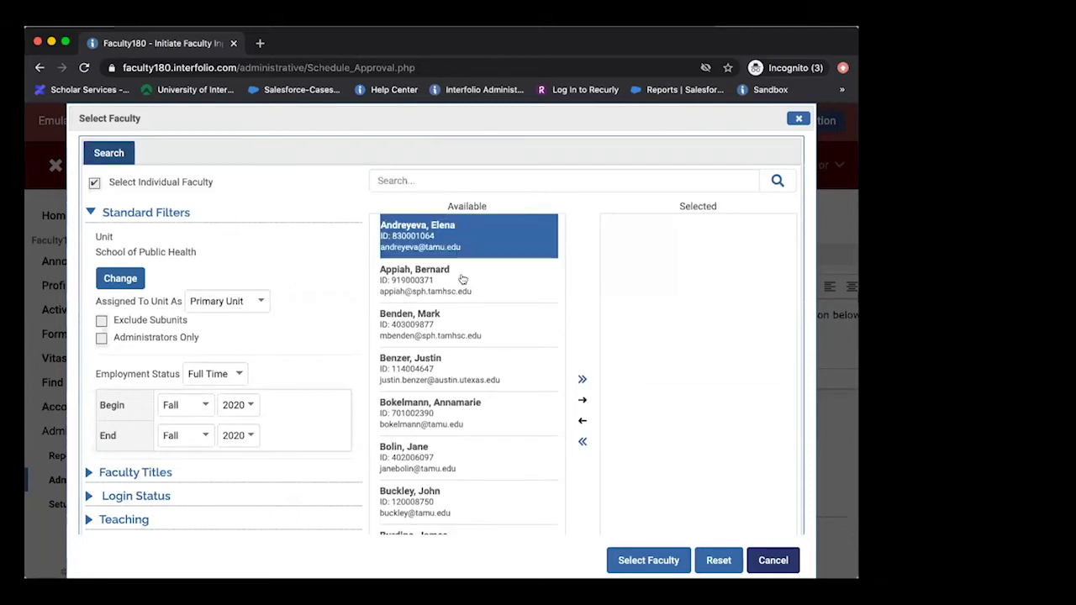
left_click(462, 281, "shift")
left_click(459, 343, "shift")
left_click(455, 382, "shift")
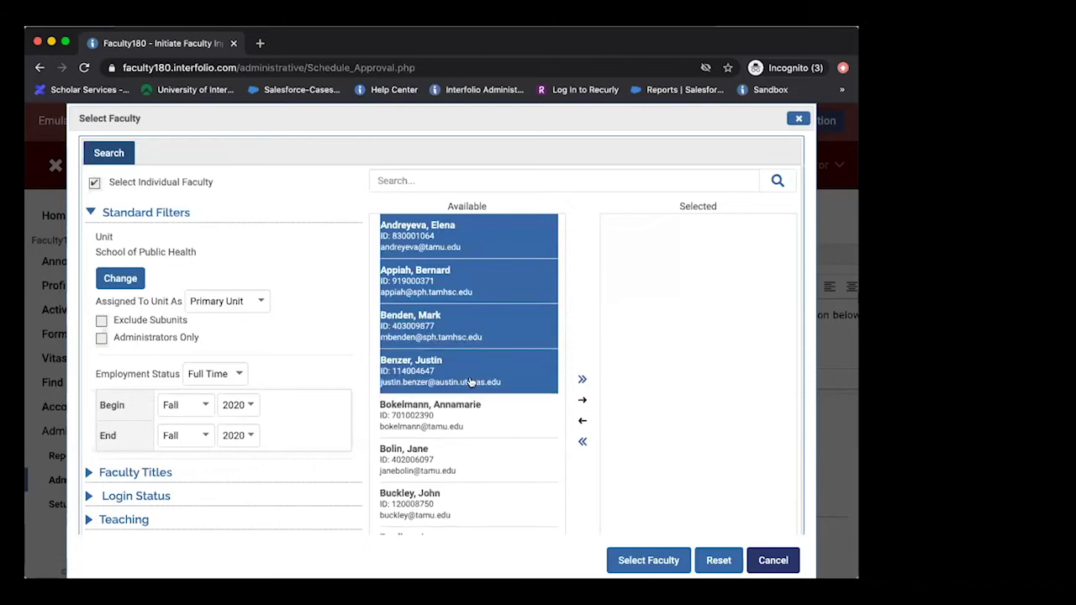
left_click(582, 401)
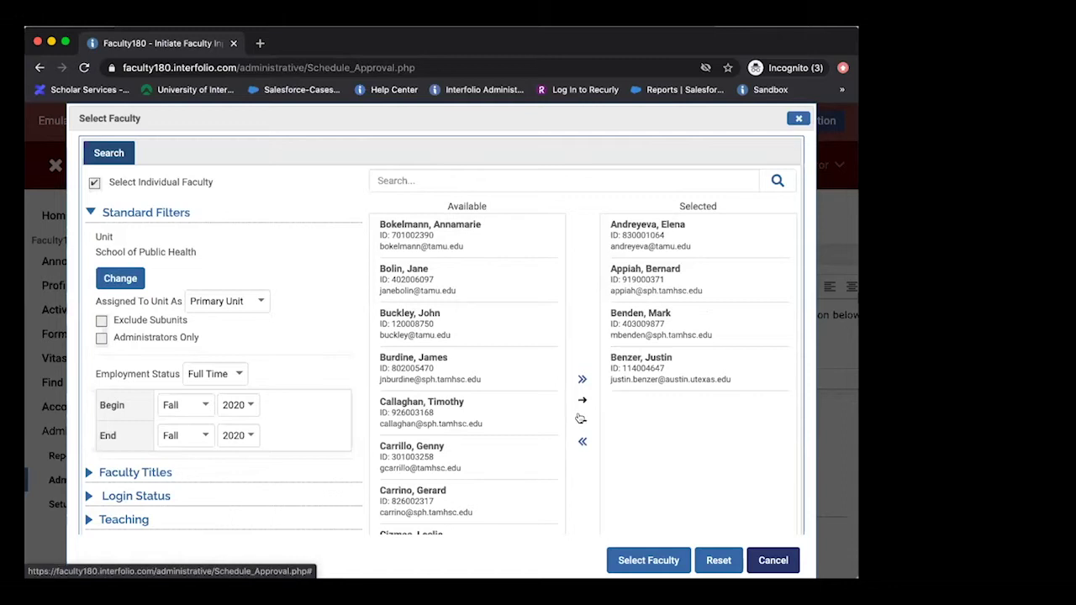
Remove all four faculty members from the selected list.
left_click(668, 233)
left_click(652, 282)
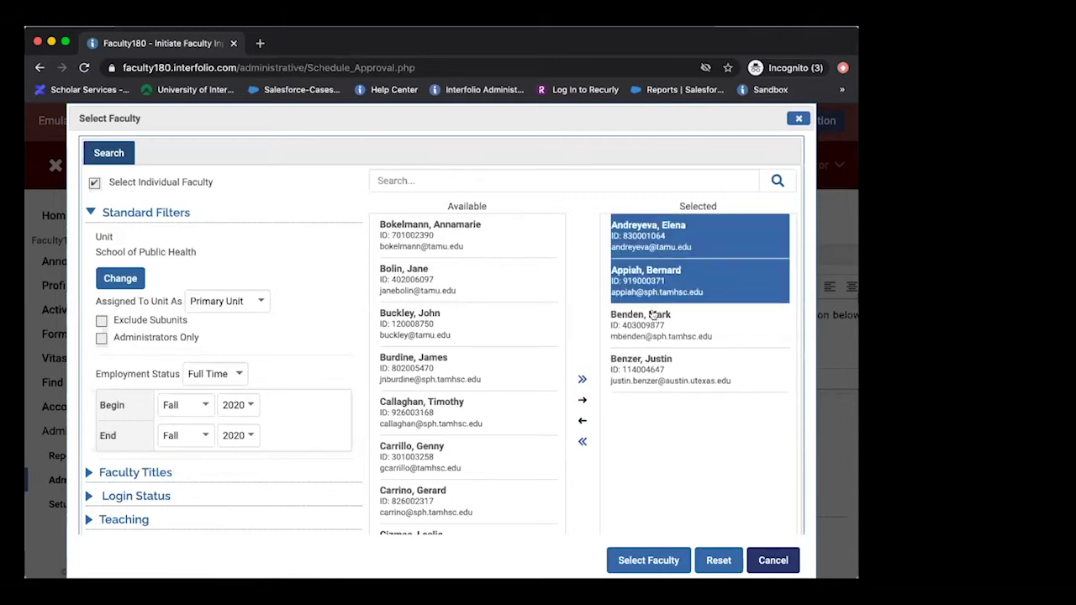
left_click(652, 327)
left_click(647, 370)
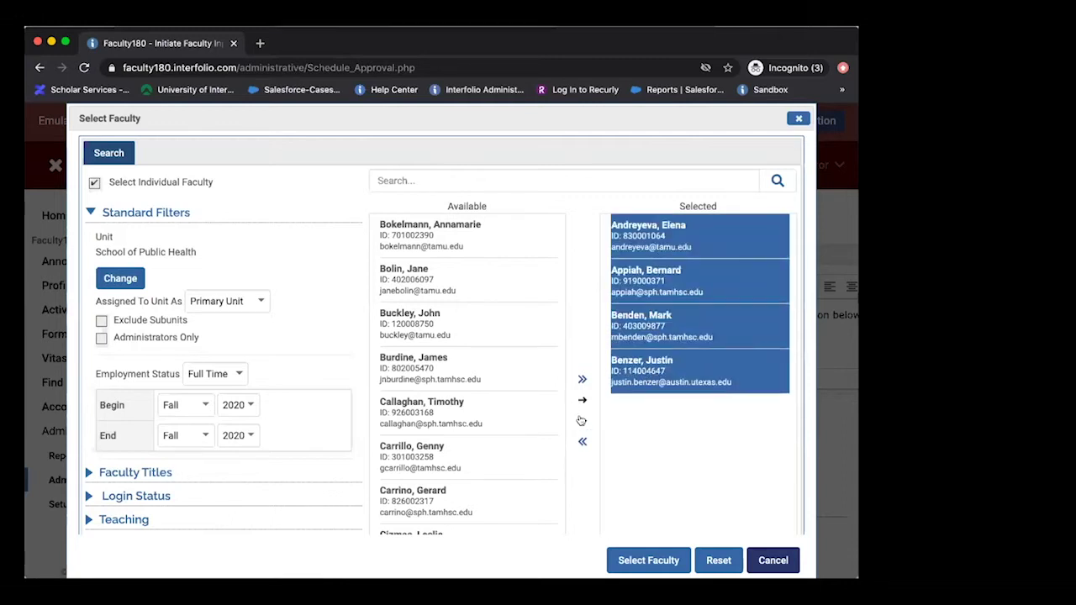
left_click(582, 421)
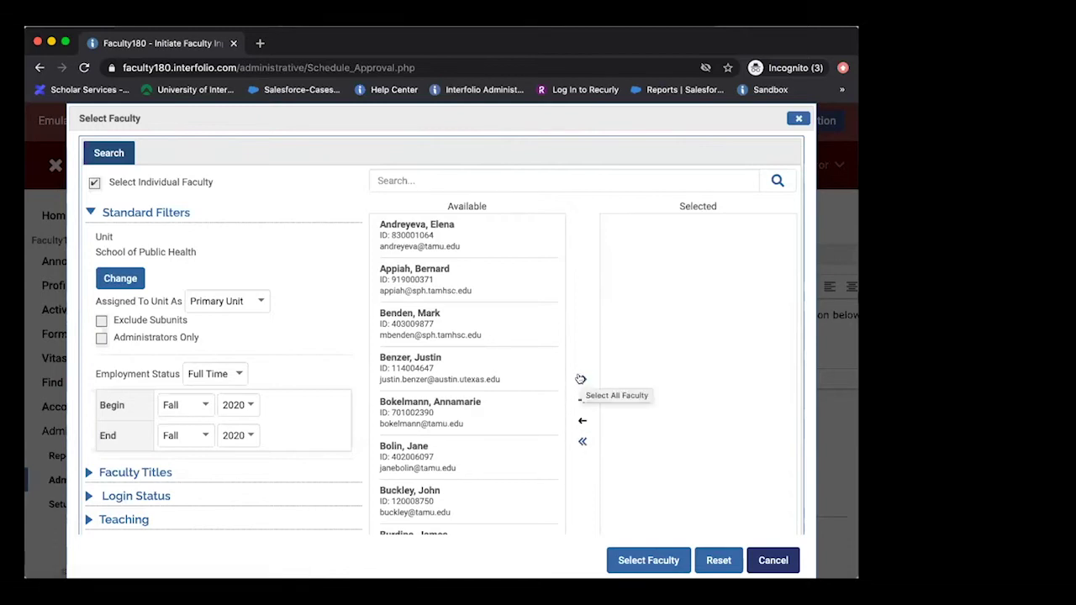
Add all available School of Public Health faculty to the workflow and apply the selection.
left_click(580, 379)
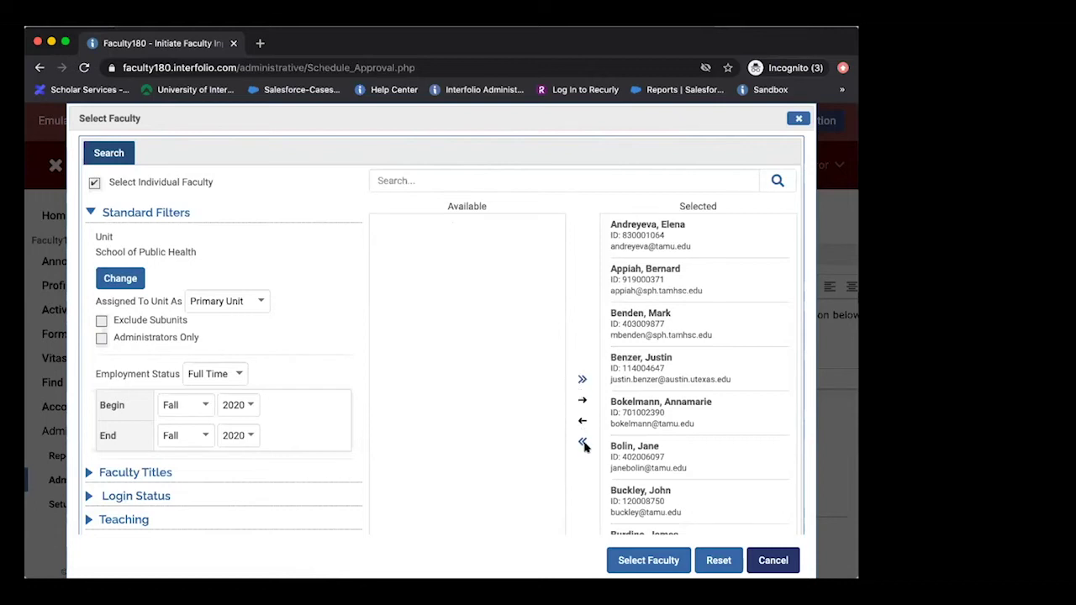
left_click(664, 560)
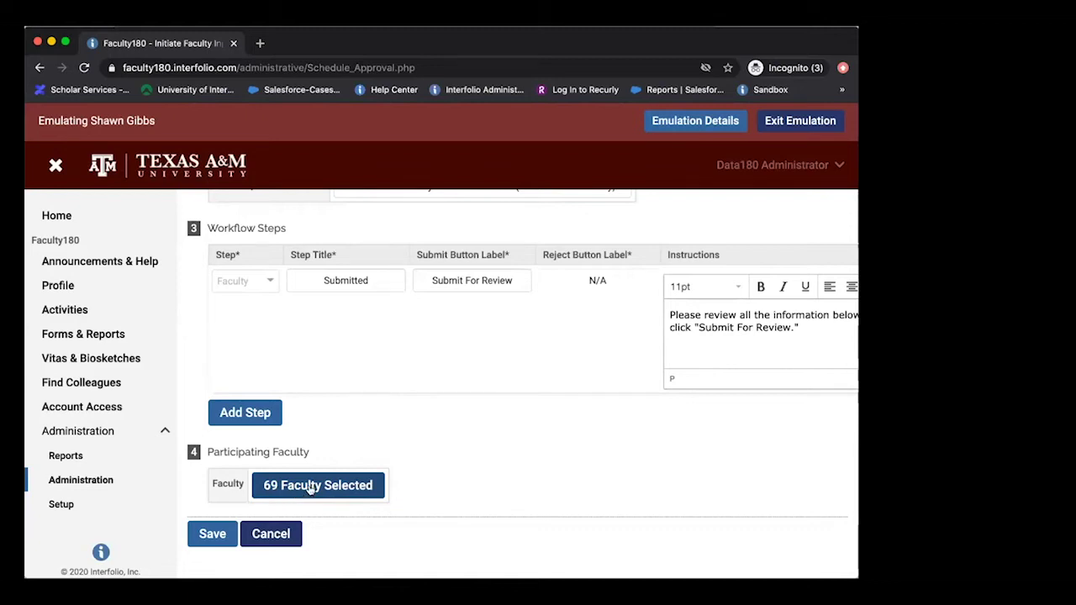
scroll(365, 474, "up", 1)
scroll(365, 474, "down", 1)
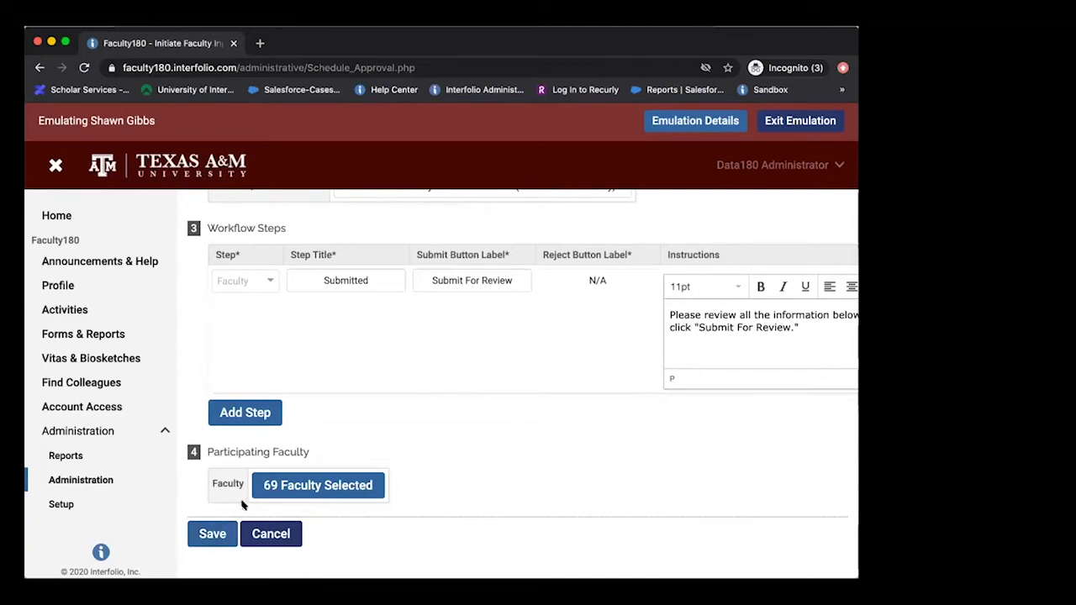
Recheck the Annual Review 2020 workflow settings and cancel the workflow without saving it.
scroll(242, 504, "up", 1)
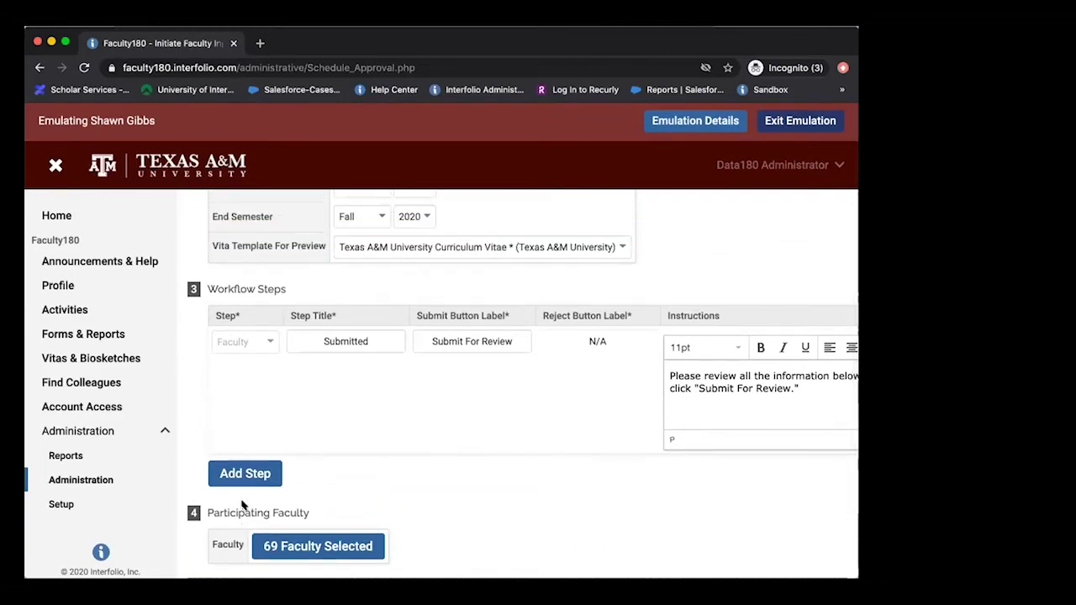
scroll(242, 504, "up", 6)
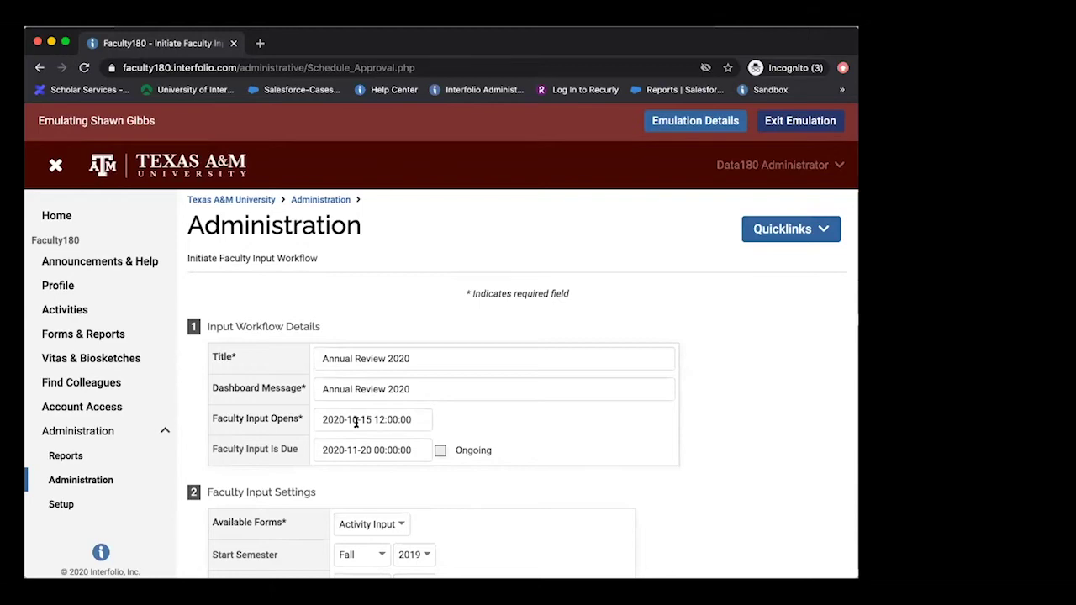
scroll(355, 424, "down", 7)
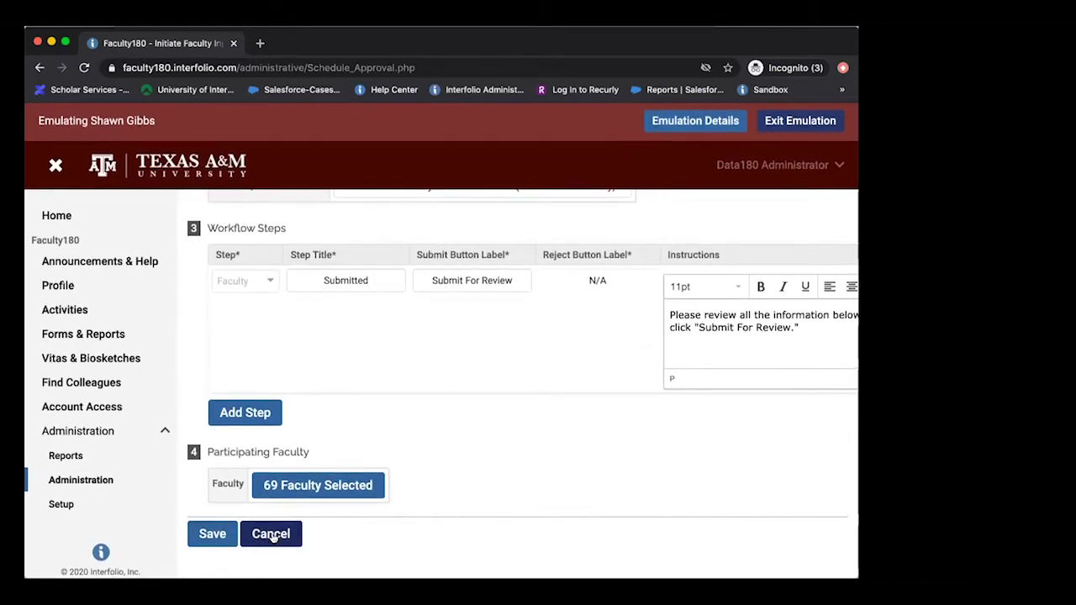
left_click(270, 534)
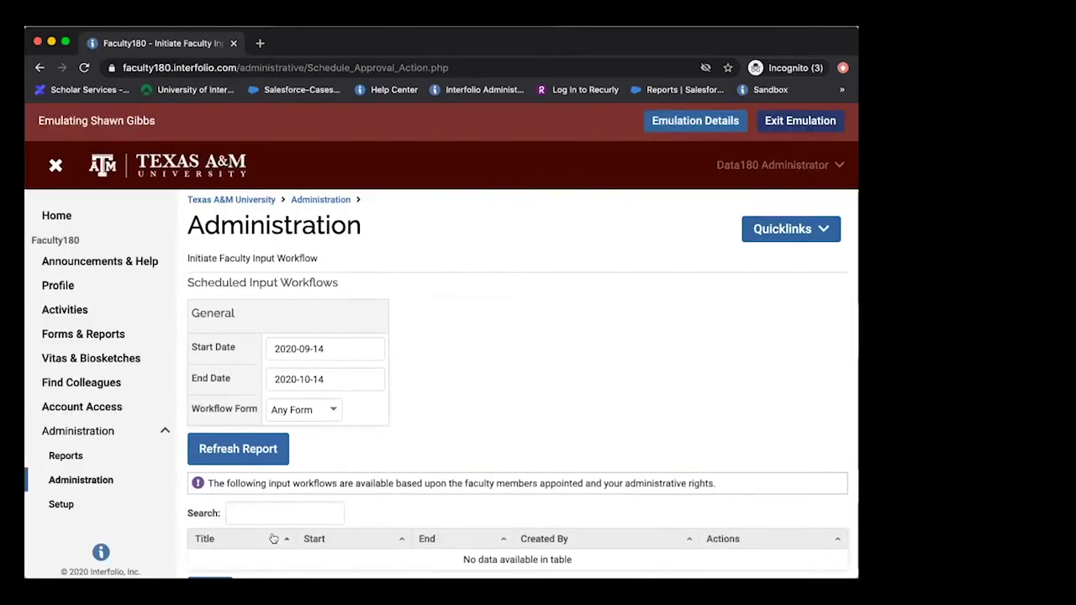
scroll(273, 538, "down", 2)
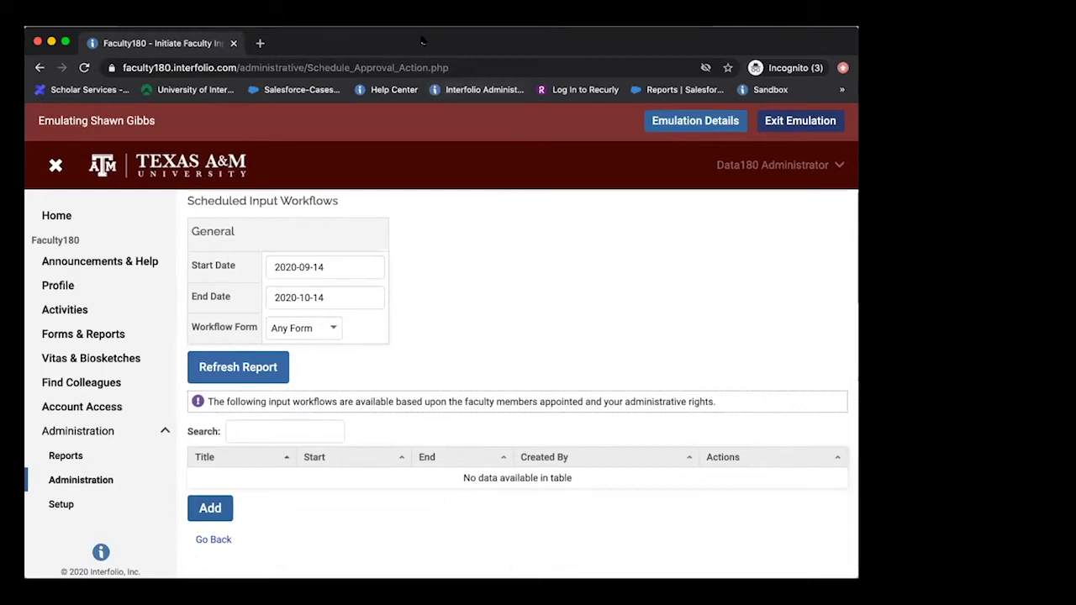
Switch to the Interfolio Training University site and open Initiate Faculty Input Workflow from its Administration page.
left_click(13, 118)
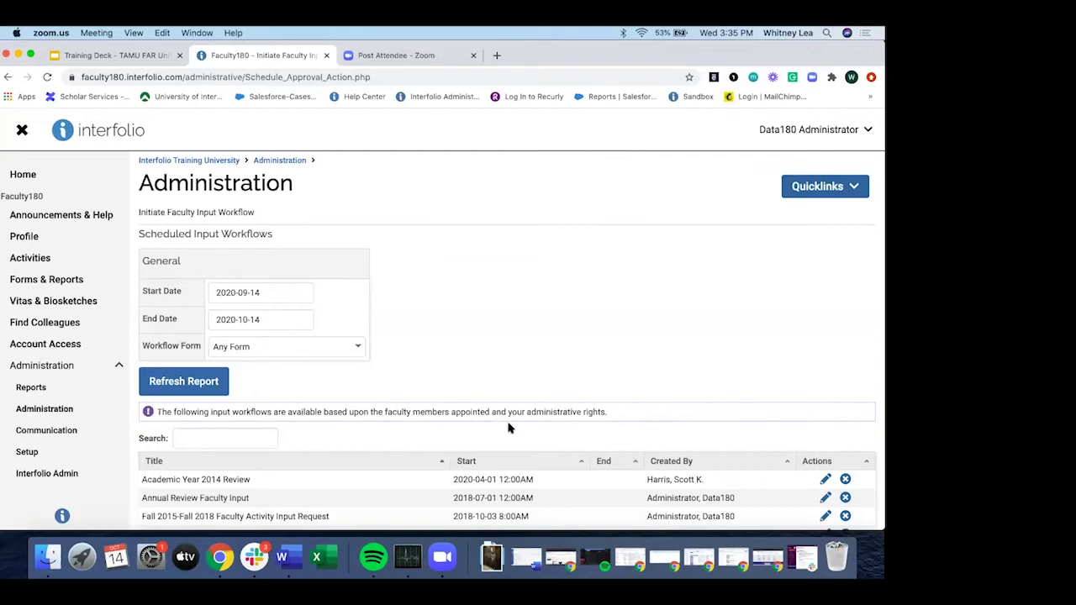
left_click(285, 165)
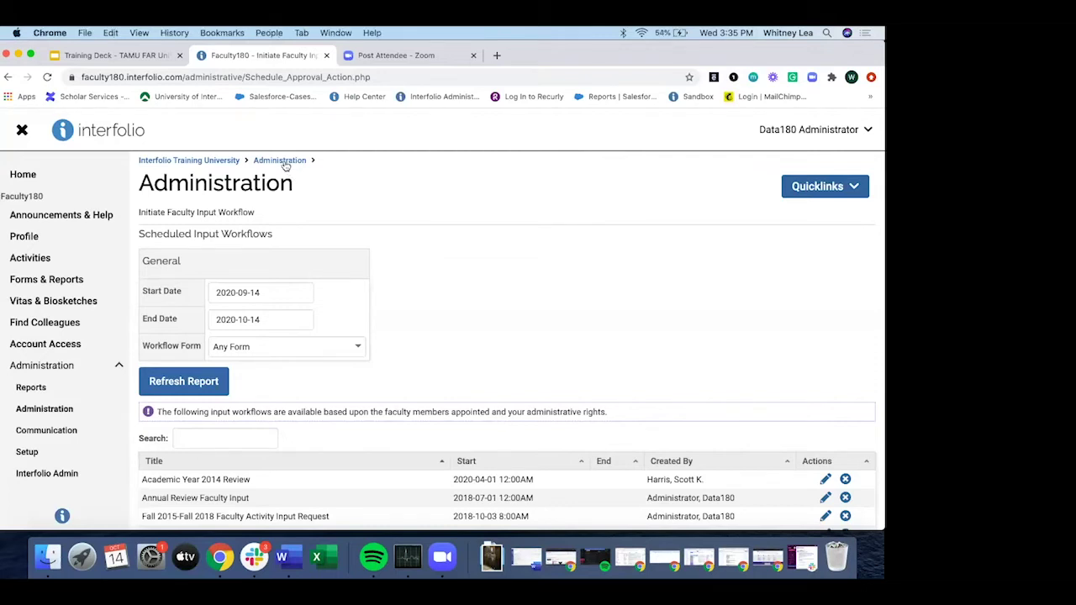
left_click(285, 165)
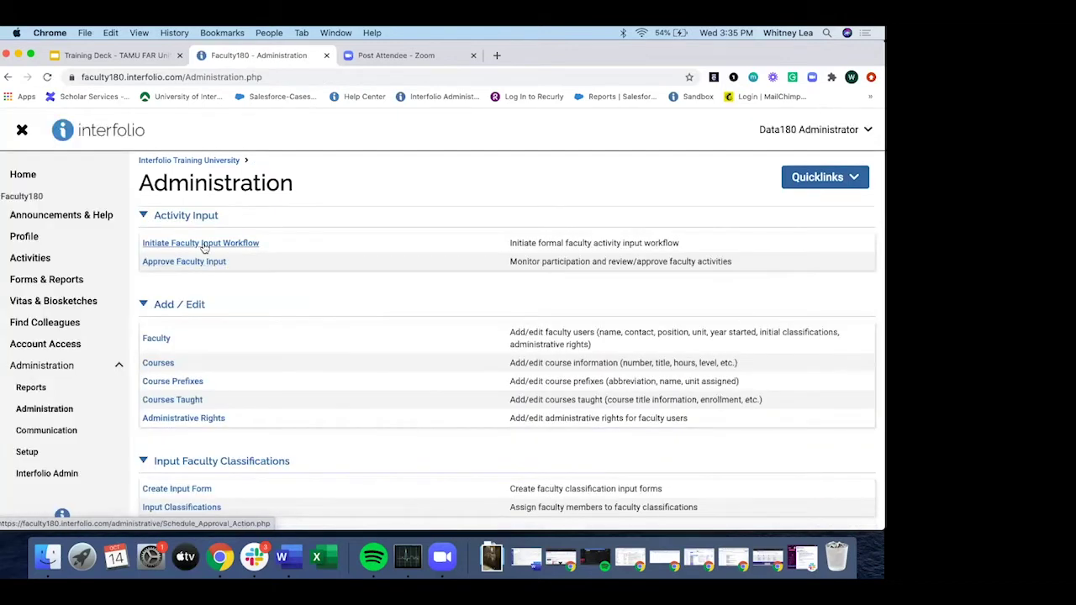
left_click(204, 246)
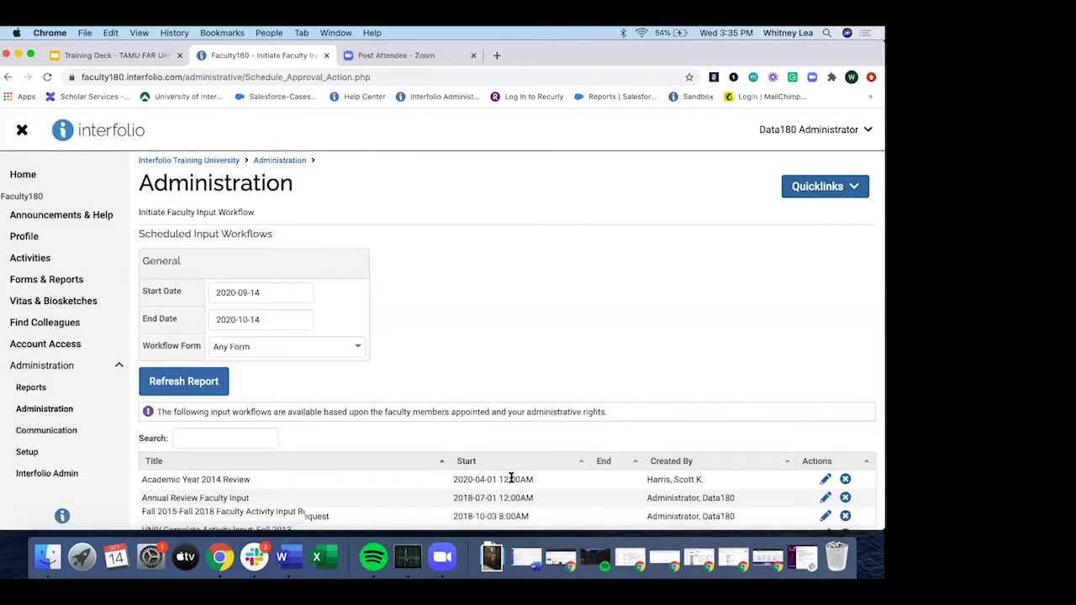
Start adding a new input workflow from the scheduled input workflows list.
scroll(506, 475, "down", 3)
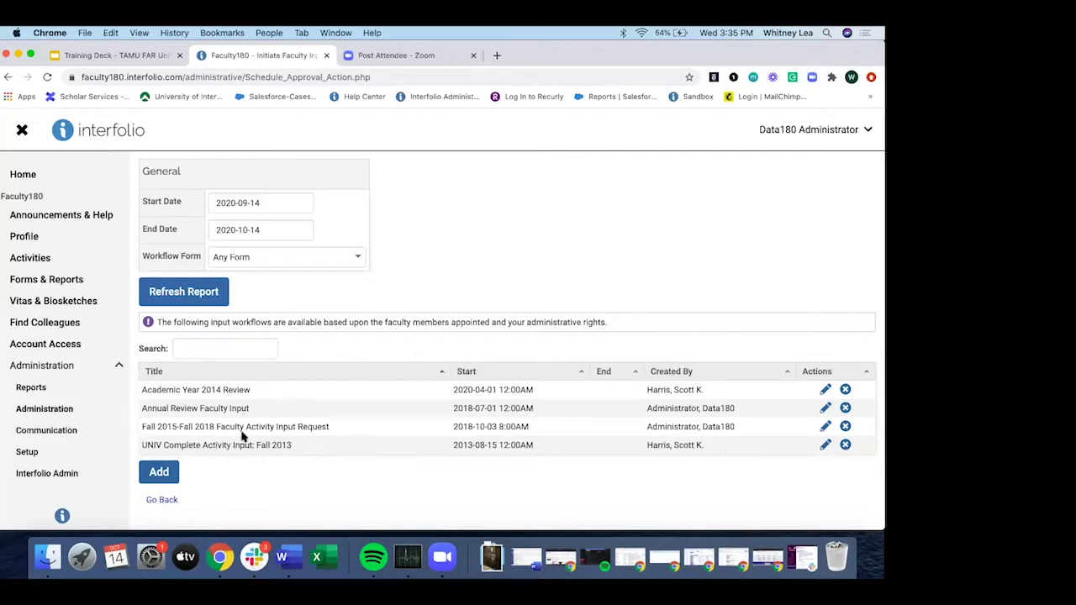
left_click(161, 476)
left_click(161, 475)
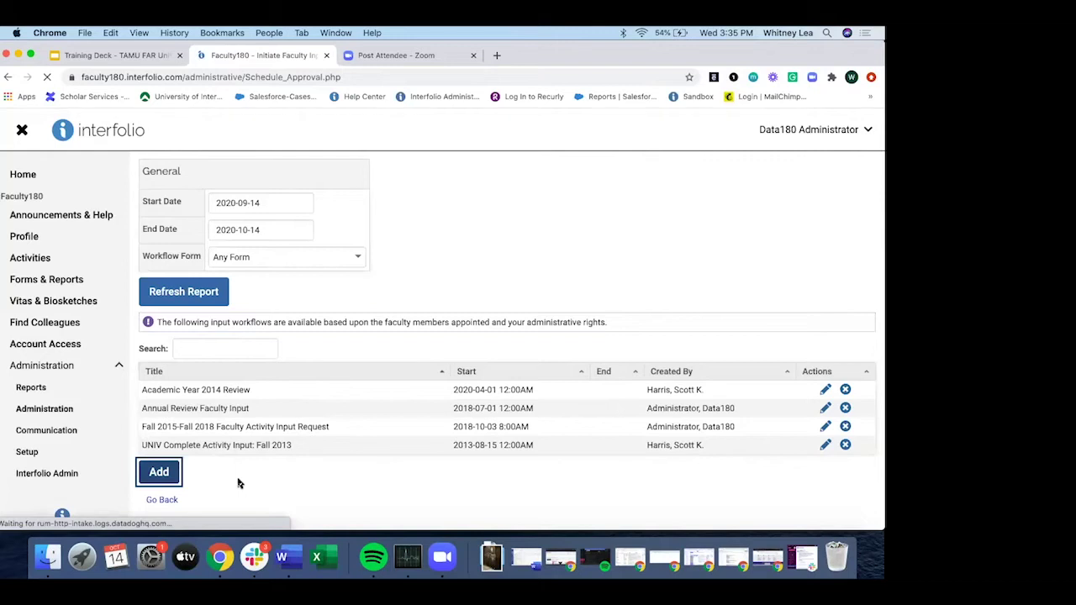
scroll(278, 481, "down", 4)
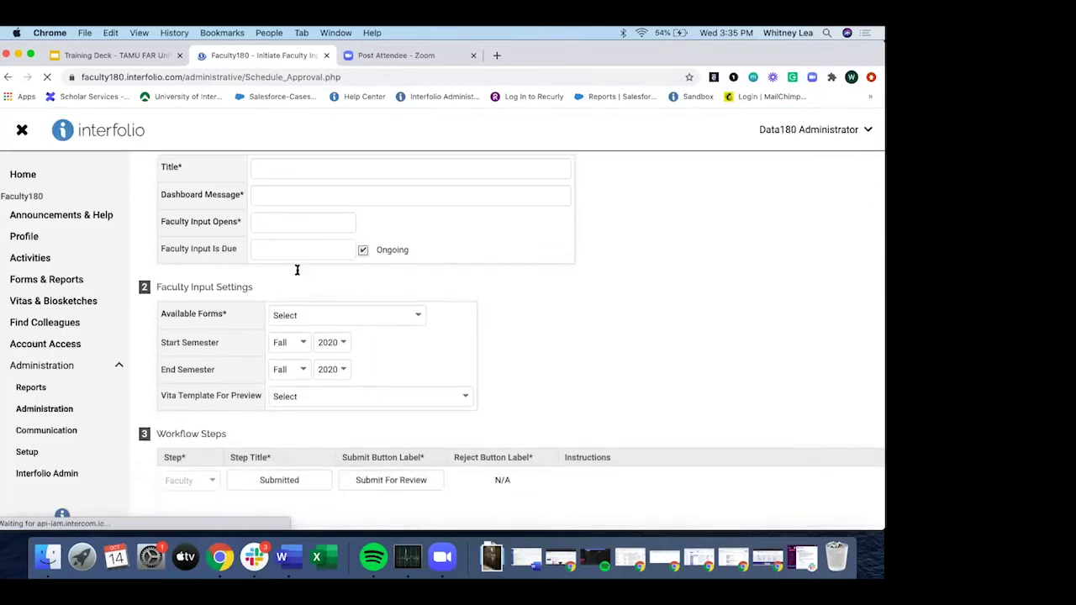
Enter Annual Review 2020 as the title of the new input workflow.
scroll(295, 269, "up", 1)
left_click(295, 204)
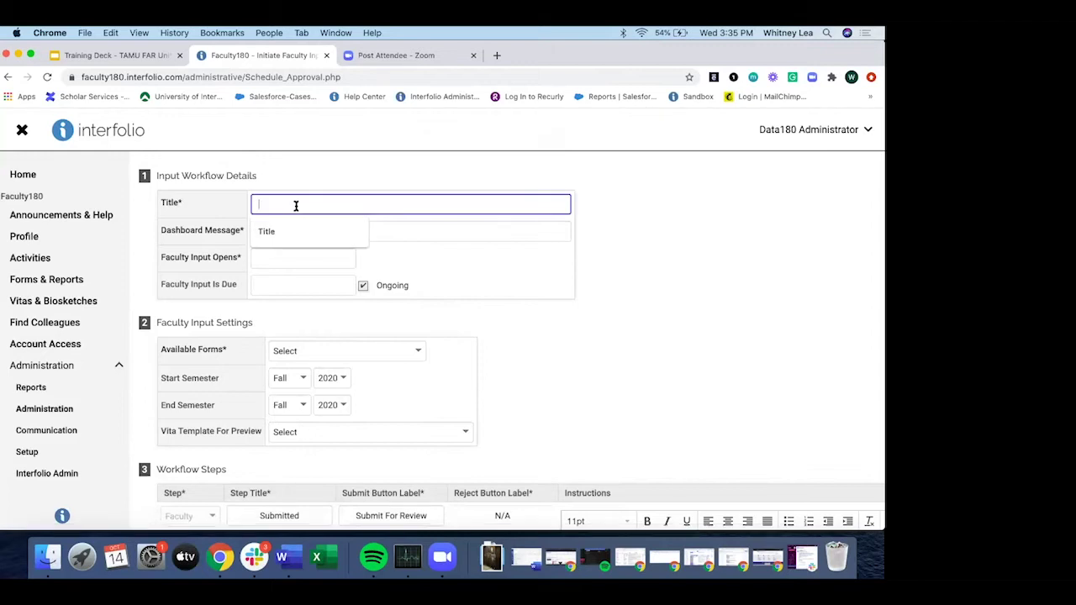
type("Annual")
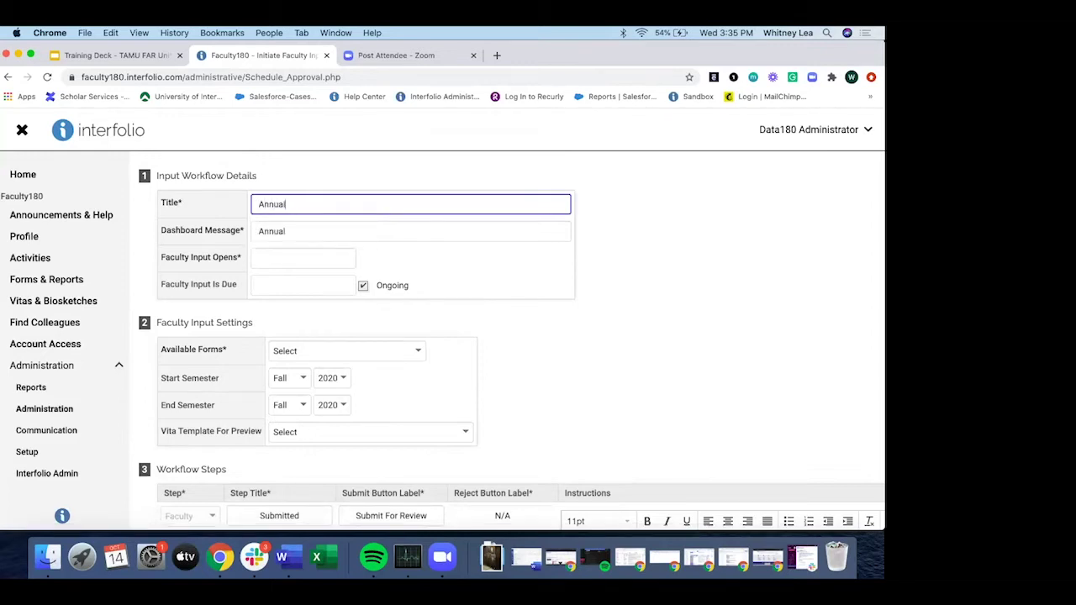
type(" Repo")
key("BackSpace")
key("BackSpace")
key("BackSpace")
type("view 2020")
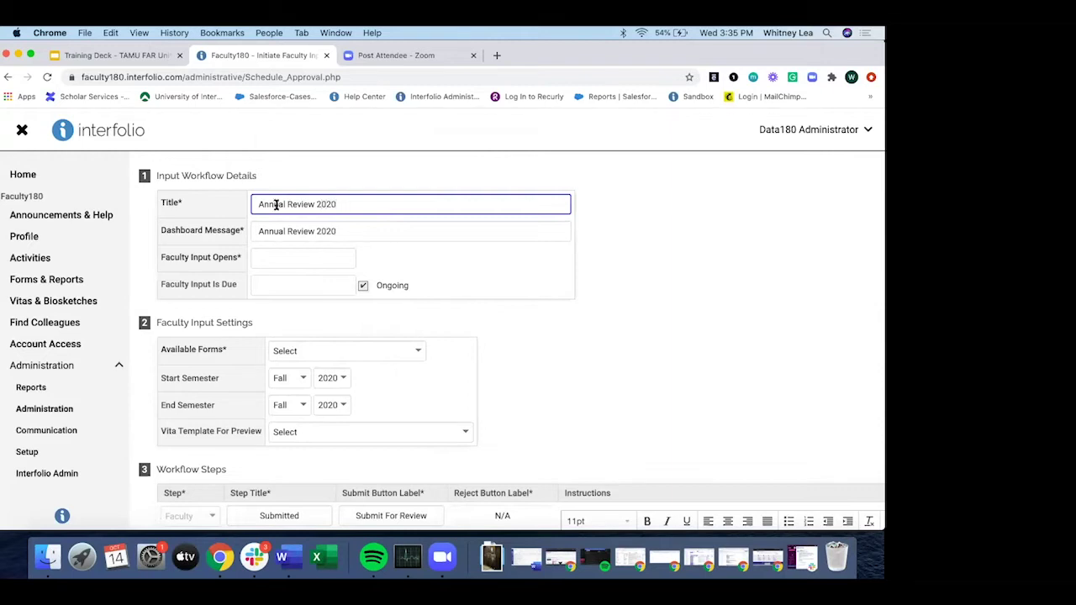
left_click(263, 257)
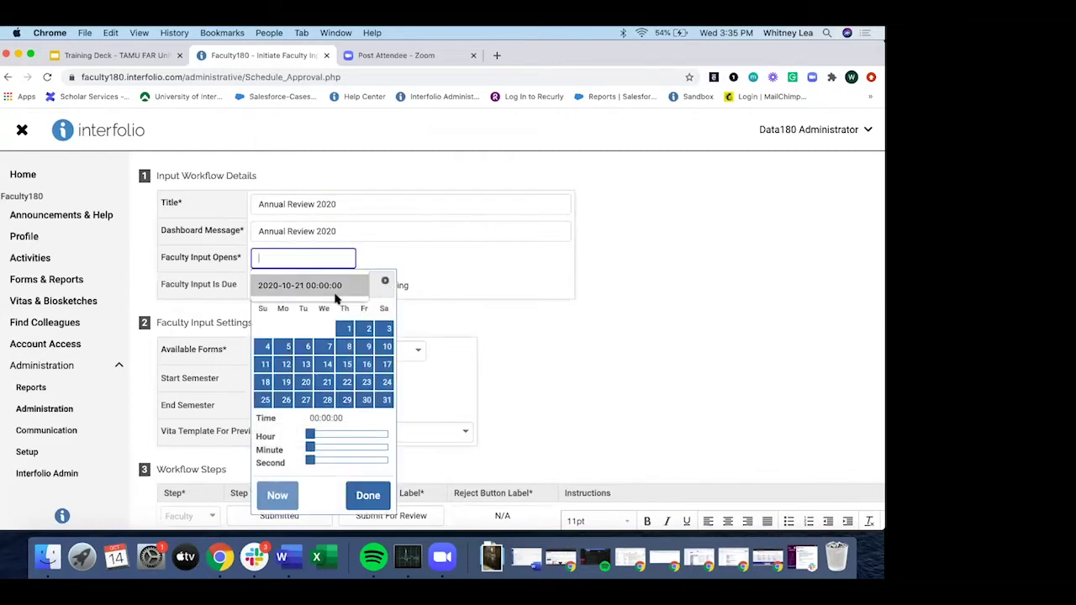
left_click(328, 366)
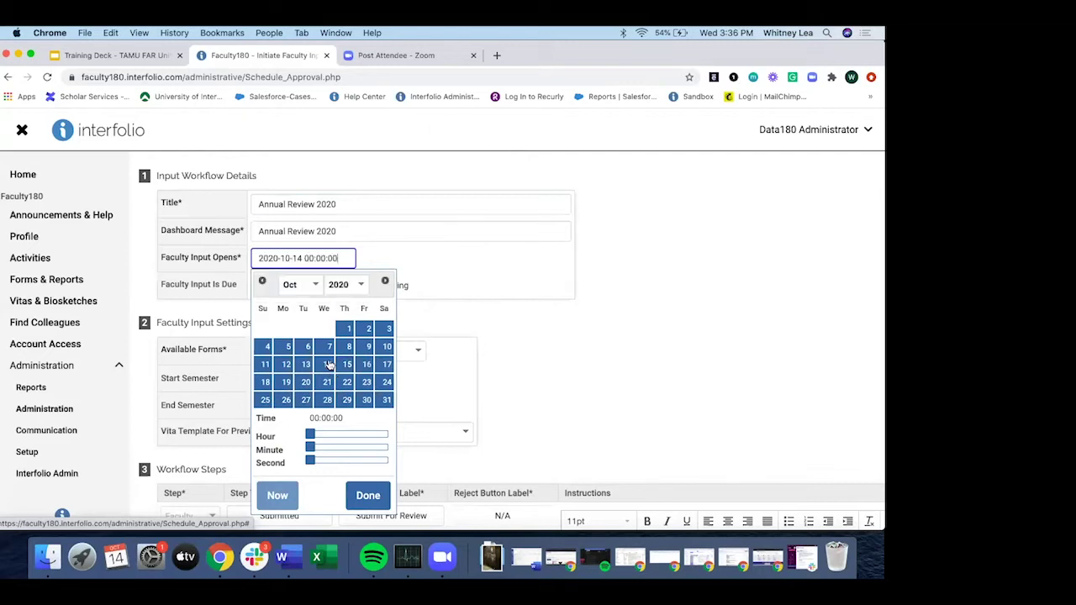
left_click(309, 435)
left_click_drag(310, 435, 352, 439)
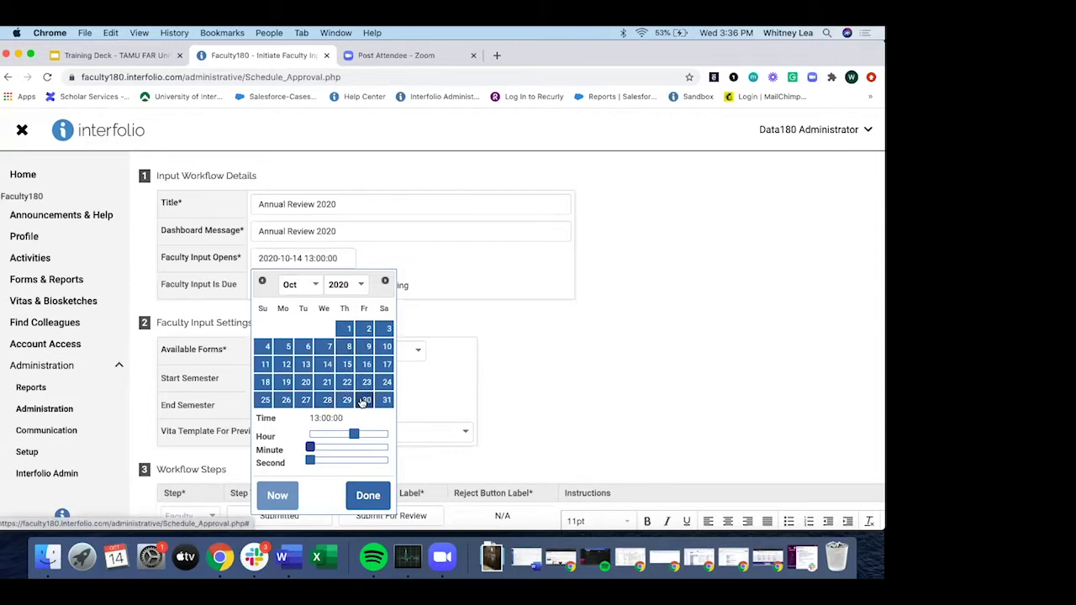
left_click(367, 498)
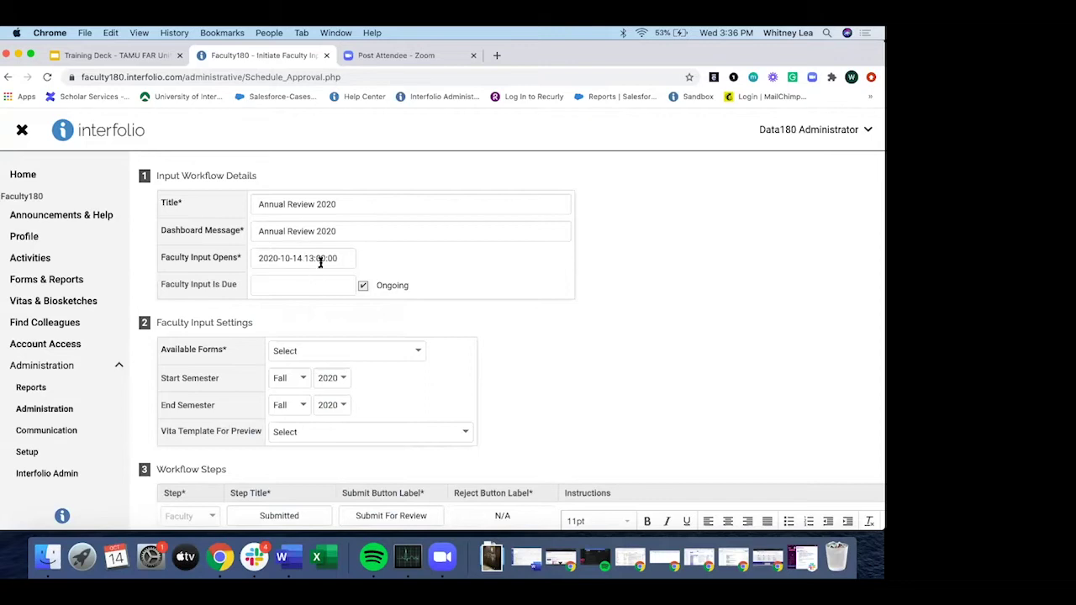
left_click(362, 287)
left_click(297, 285)
scroll(327, 204, "up", 2)
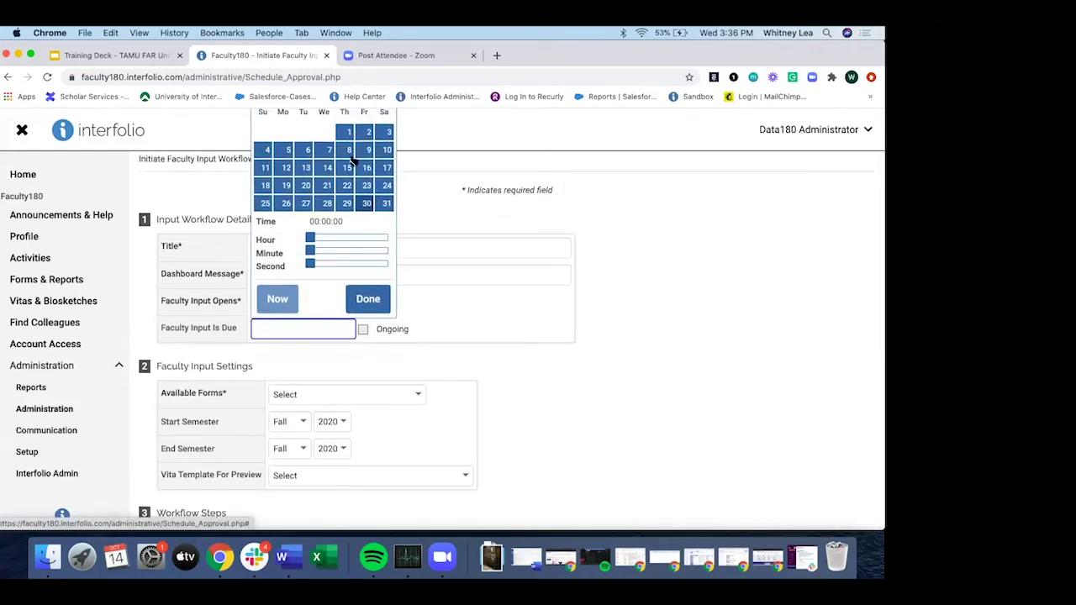
scroll(348, 154, "up", 2)
left_click(312, 124)
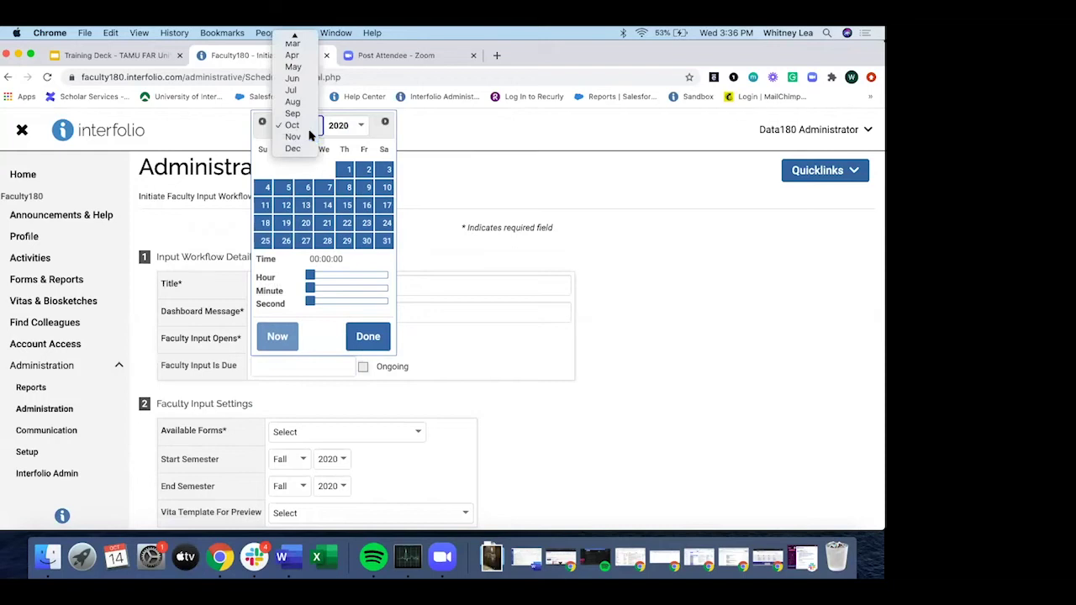
left_click(311, 133)
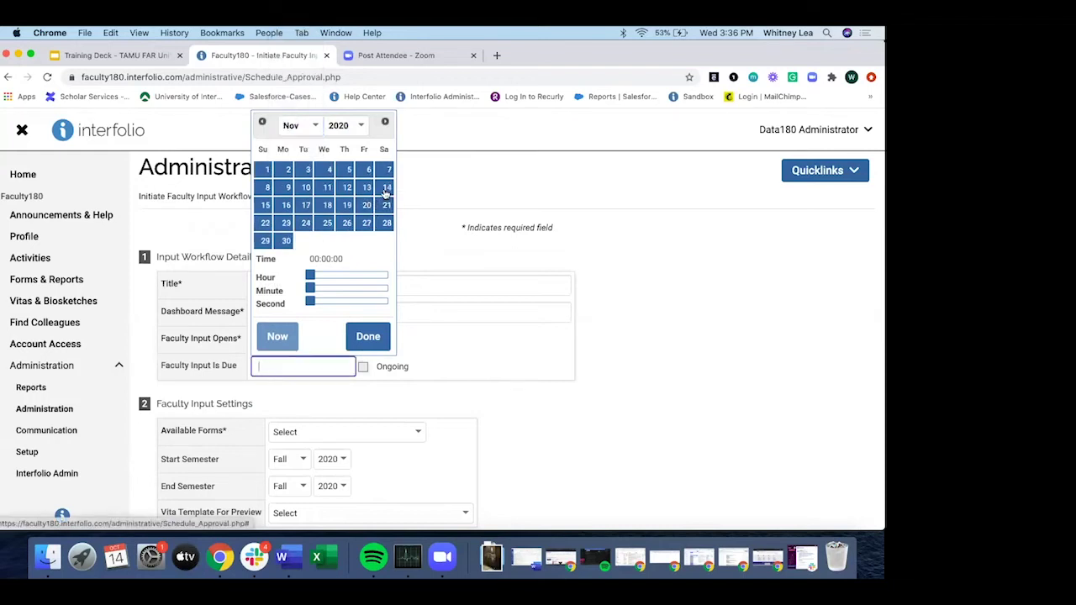
left_click(366, 187)
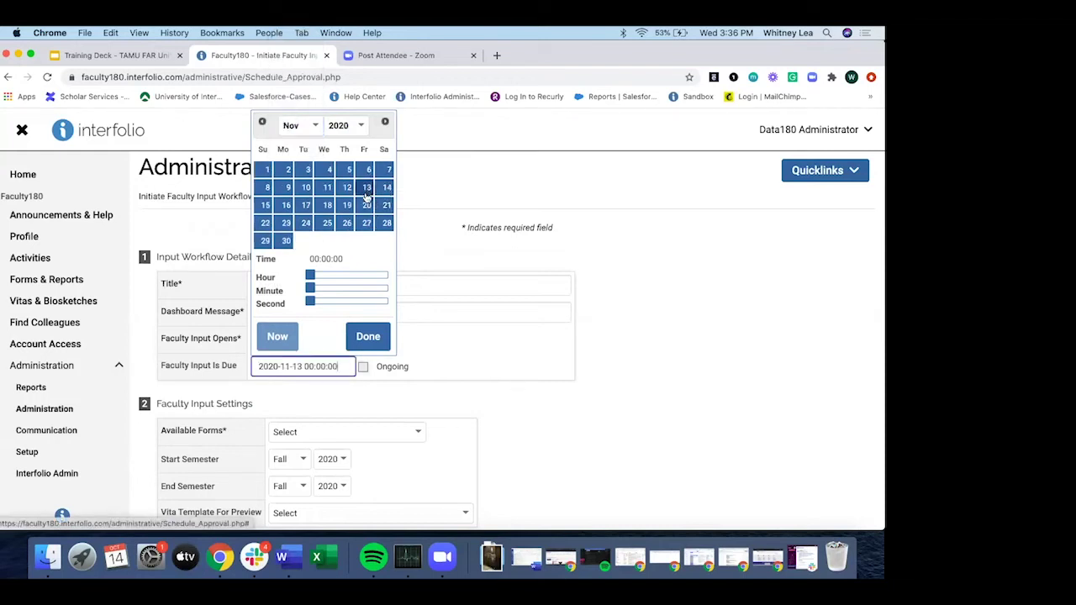
left_click(311, 277)
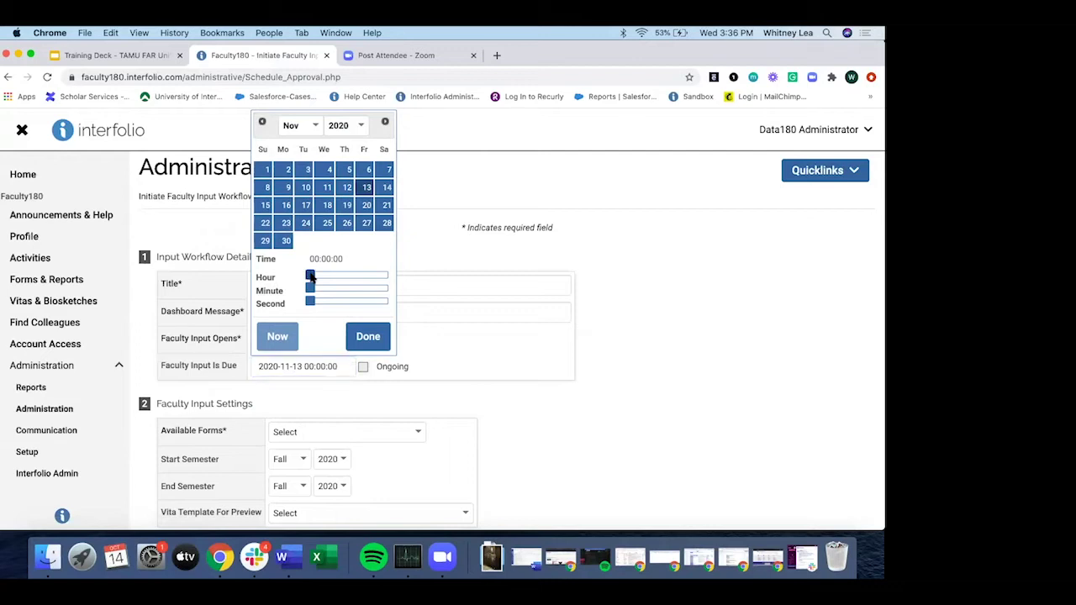
left_click_drag(311, 278, 352, 281)
left_click_drag(351, 282, 389, 285)
left_click(363, 336)
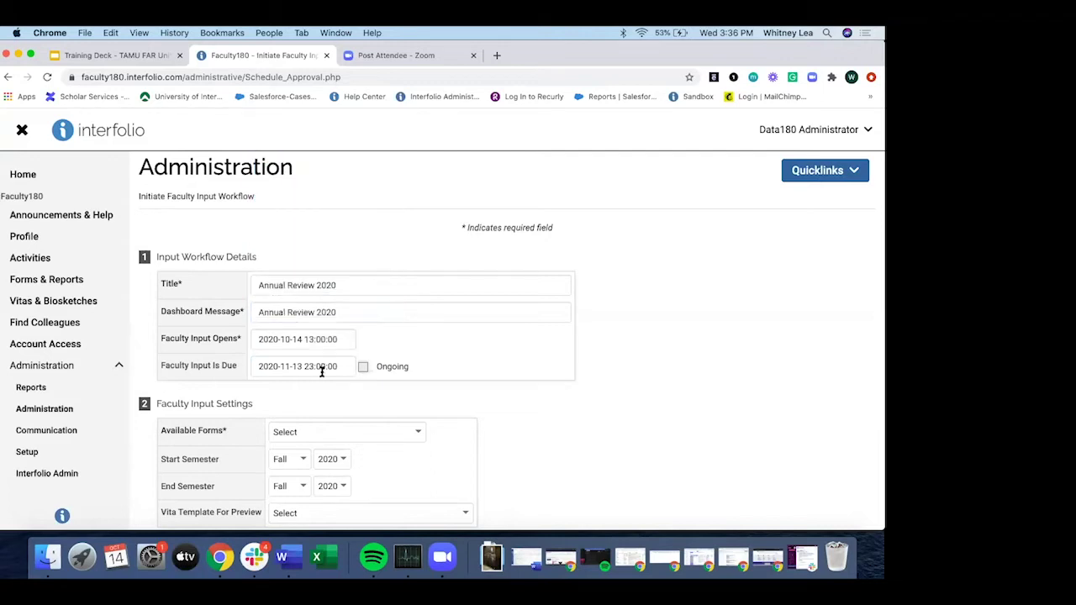
Choose University Master Activities Sections as the available form for the faculty input.
scroll(353, 401, "down", 3)
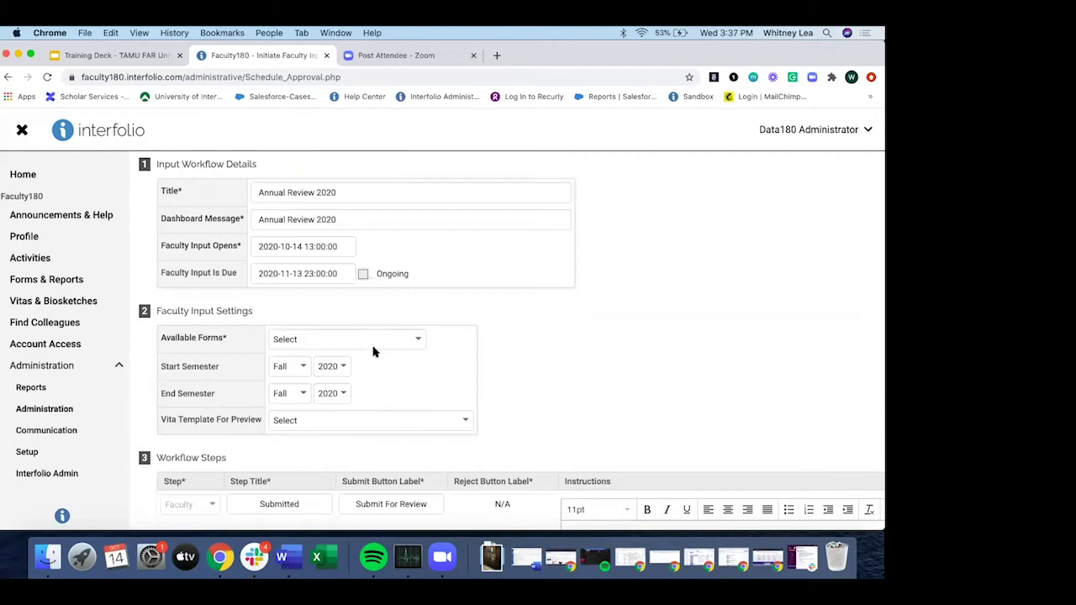
left_click(373, 346)
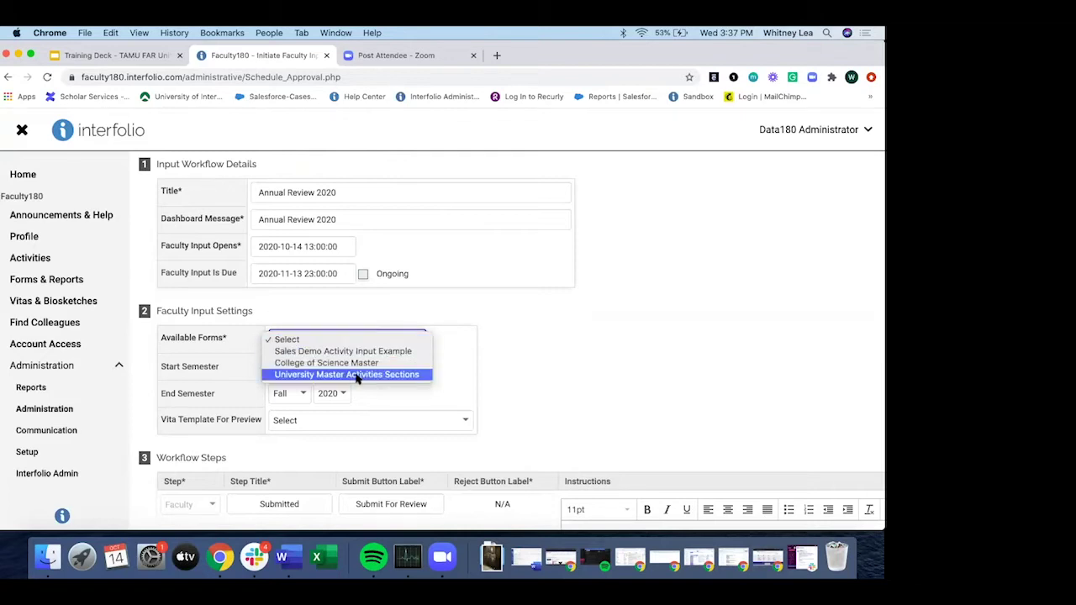
left_click(357, 375)
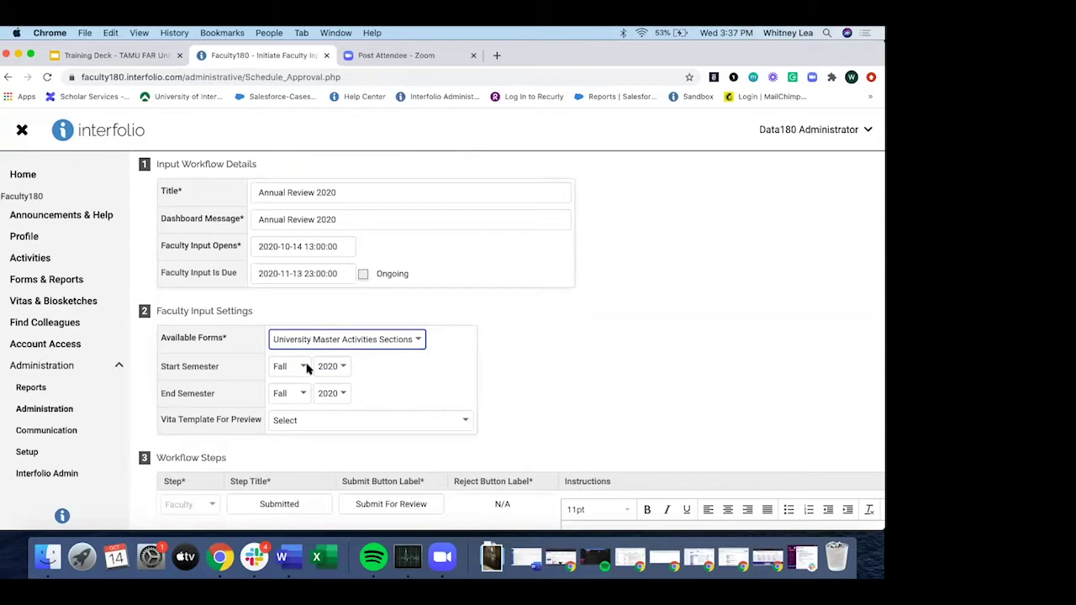
Set the faculty input period to start in Fall 2019 and end in Spring 2020.
scroll(306, 367, "down", 1)
left_click(286, 319)
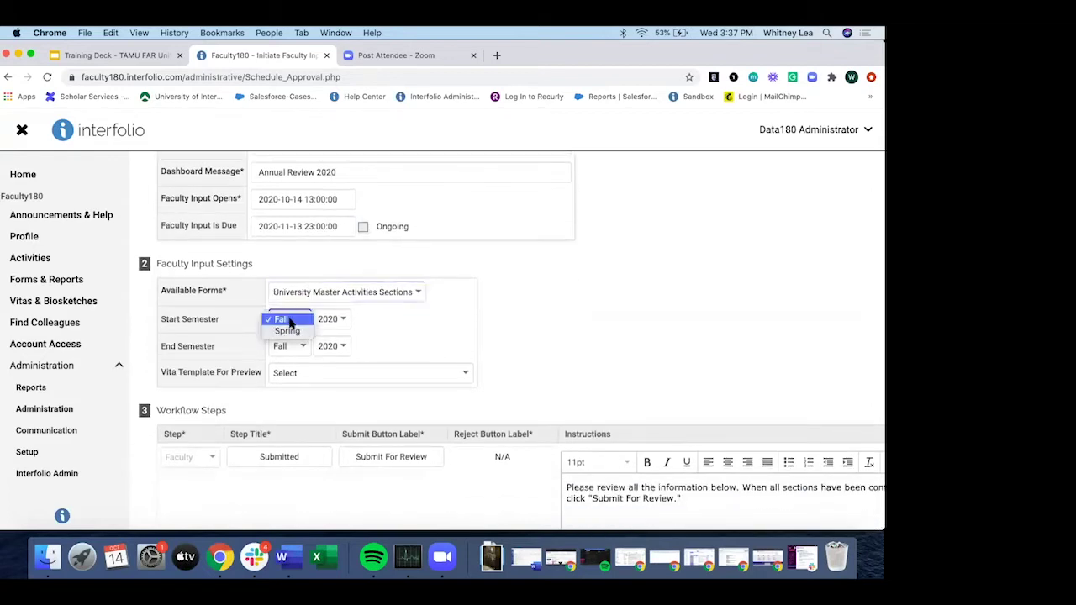
left_click(286, 319)
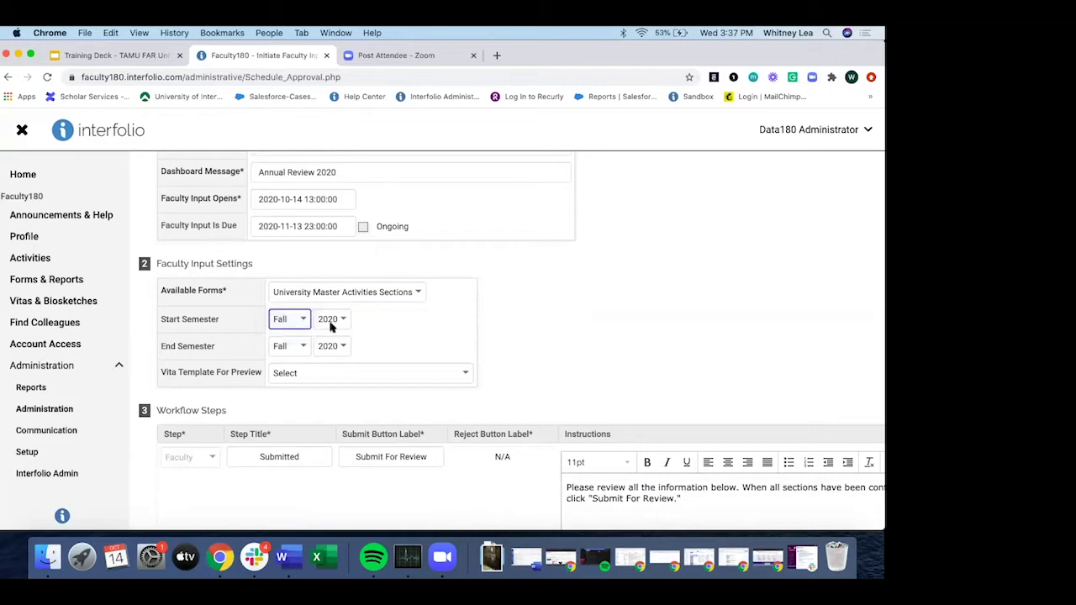
left_click(330, 323)
left_click(322, 338)
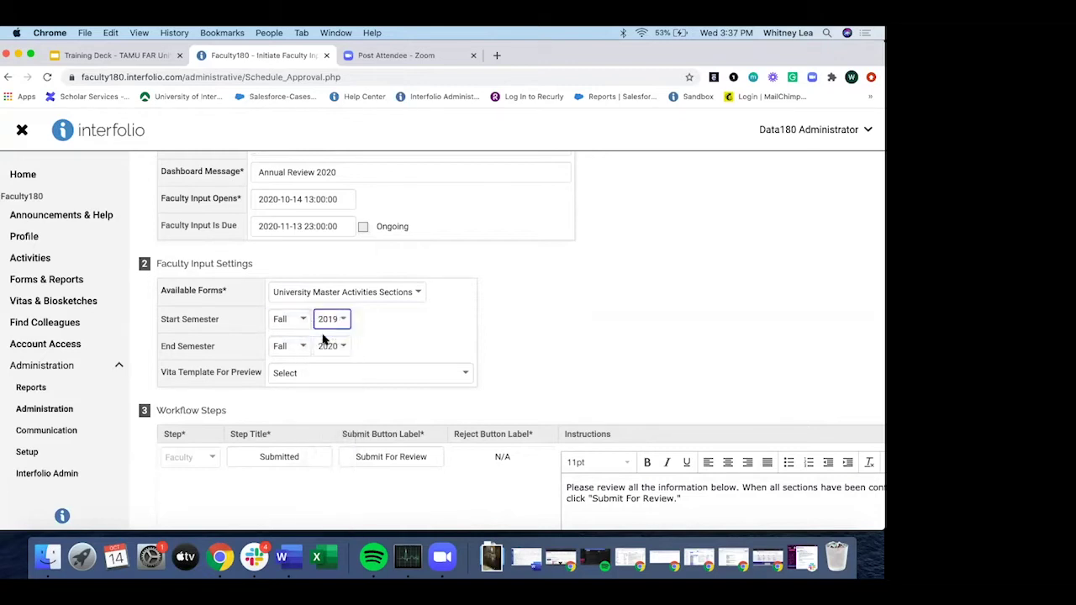
left_click(300, 352)
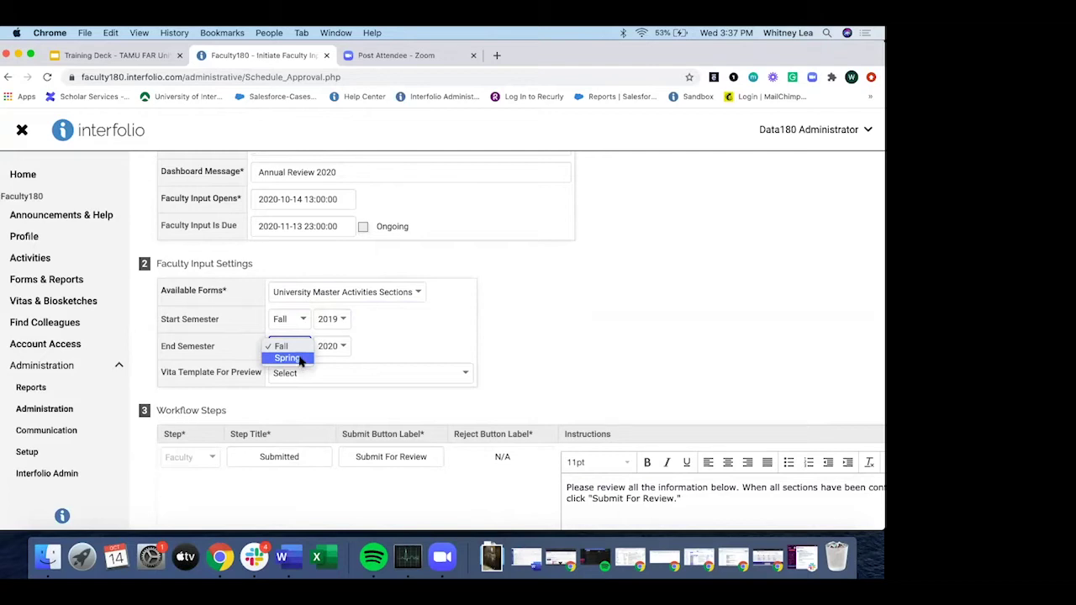
left_click(288, 357)
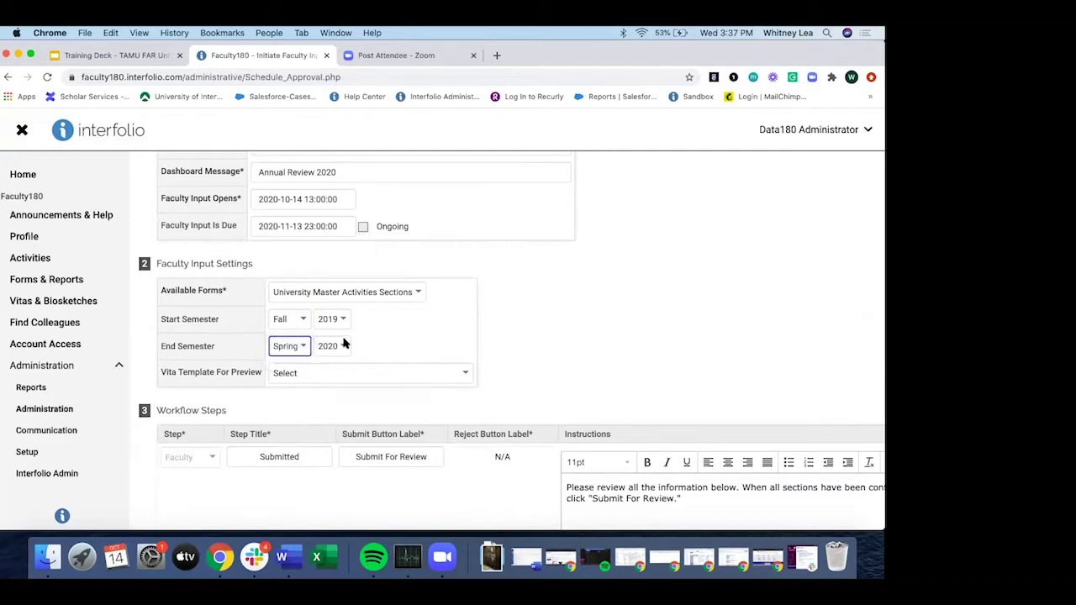
Choose Annual Review (University) as the vita template for preview.
scroll(409, 344, "down", 1)
scroll(409, 351, "down", 1)
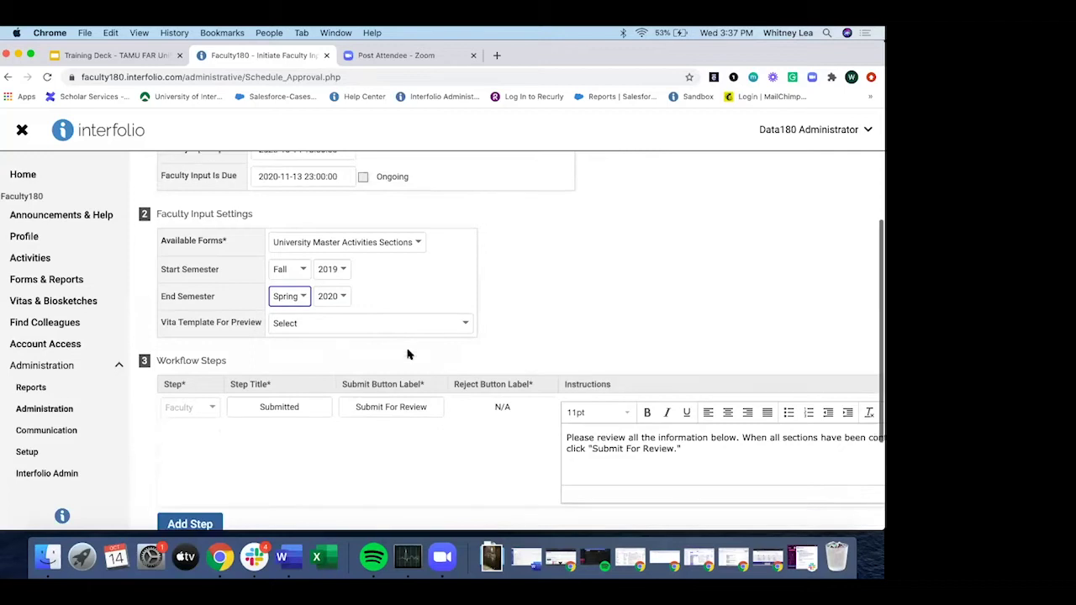
scroll(407, 353, "down", 1)
left_click(378, 279)
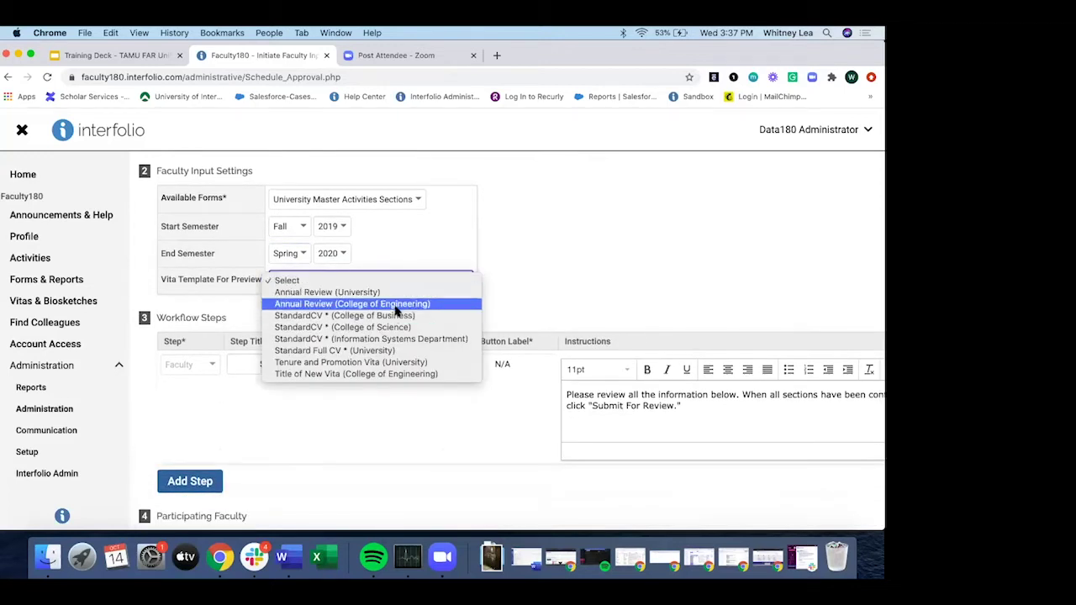
left_click(389, 294)
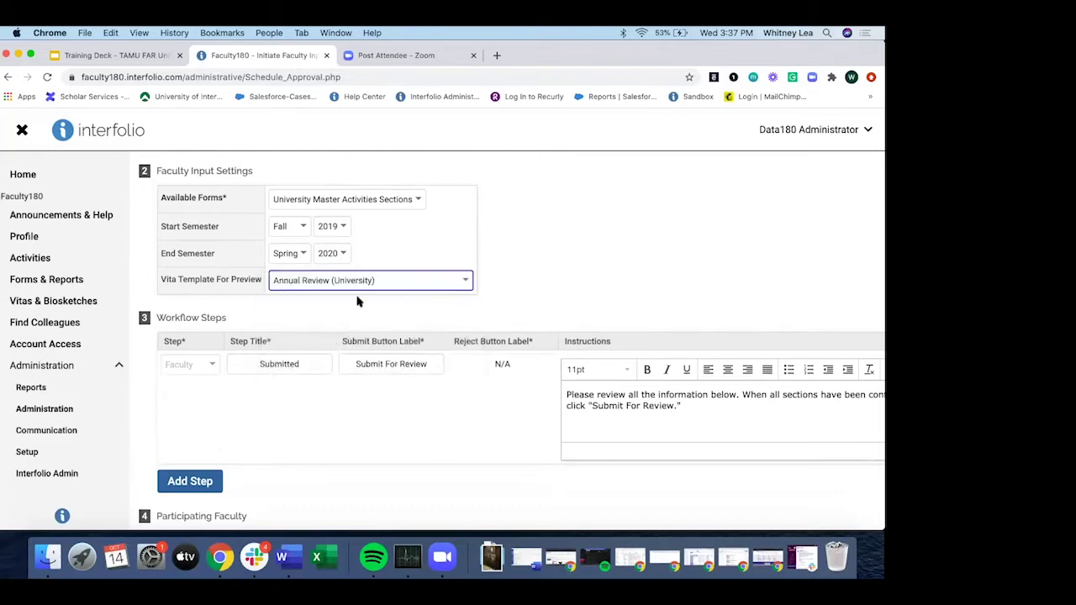
Examine the Faculty workflow step's title and its submit and reject button labels.
scroll(357, 298, "down", 1)
scroll(357, 299, "down", 1)
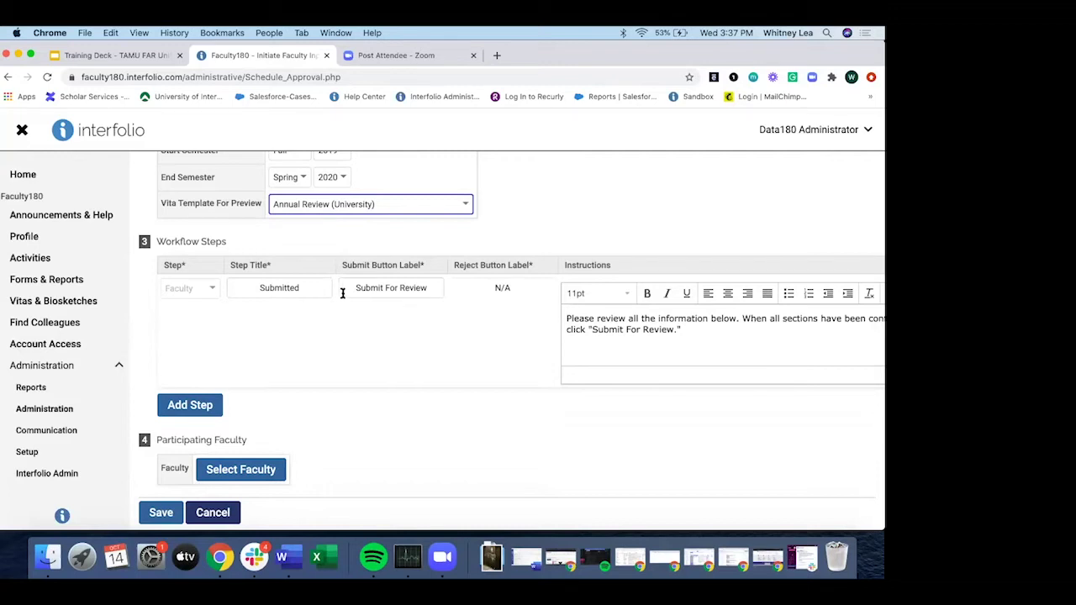
left_click(491, 280)
left_click_drag(517, 287, 496, 287)
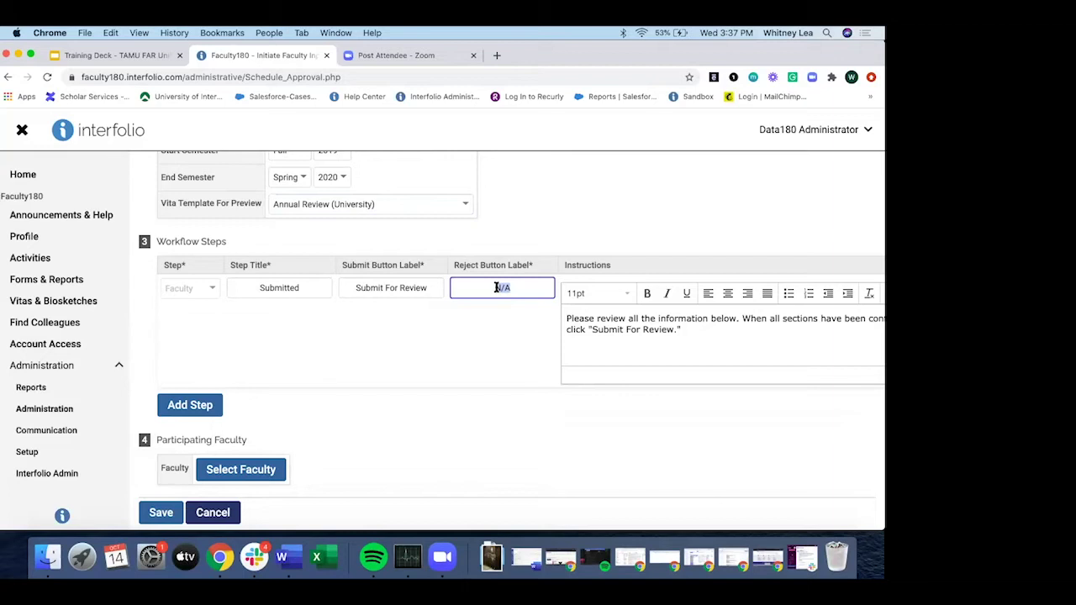
left_click(522, 288)
scroll(517, 279, "up", 1)
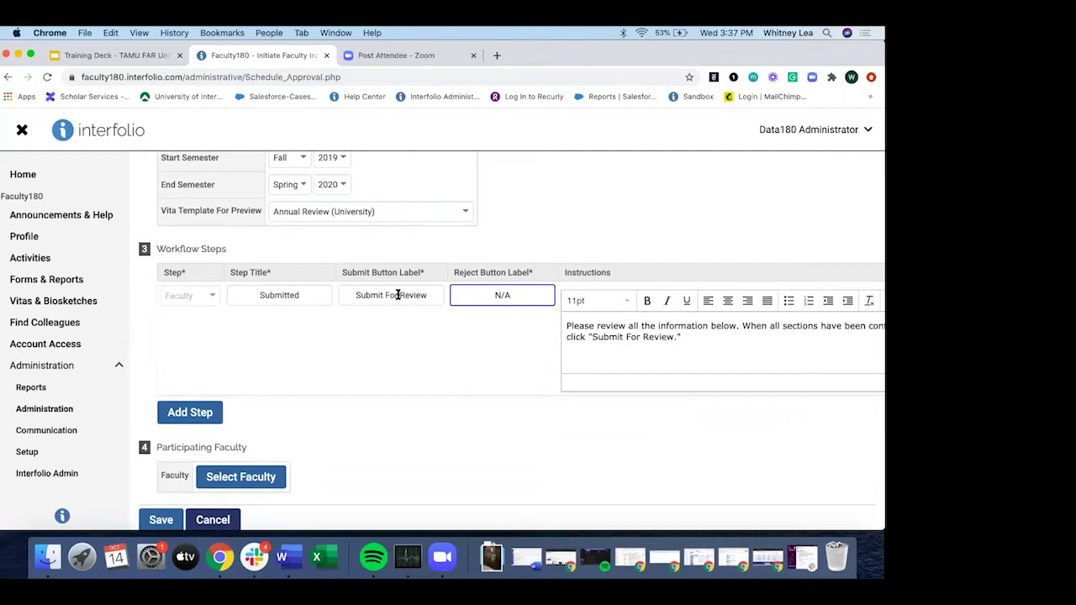
scroll(410, 328, "down", 1)
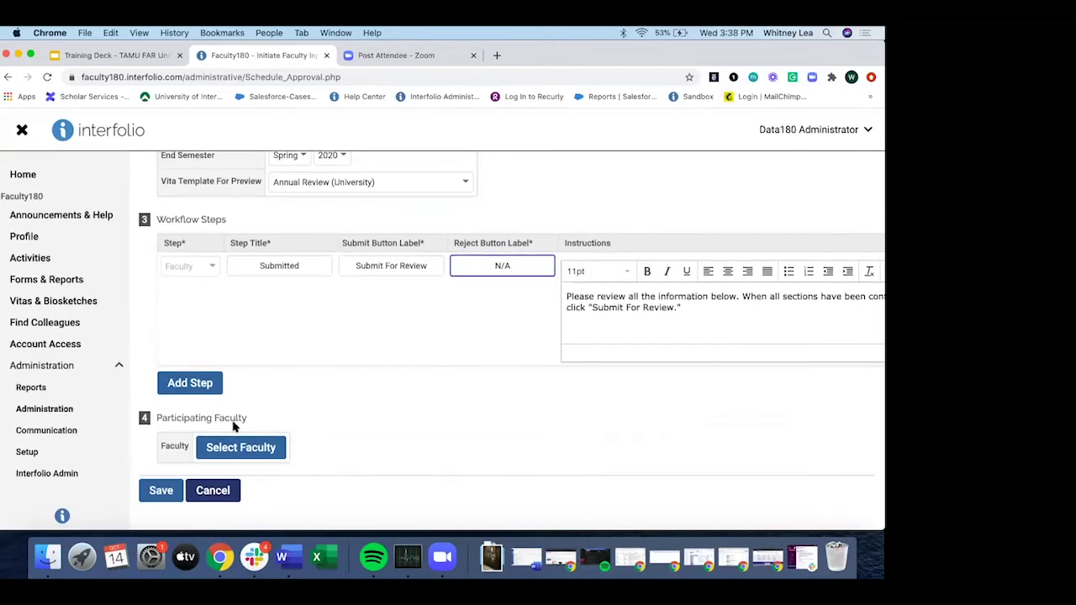
Filter the participating faculty by the College of Fine Arts unit and select all available members for the workflow.
left_click(241, 450)
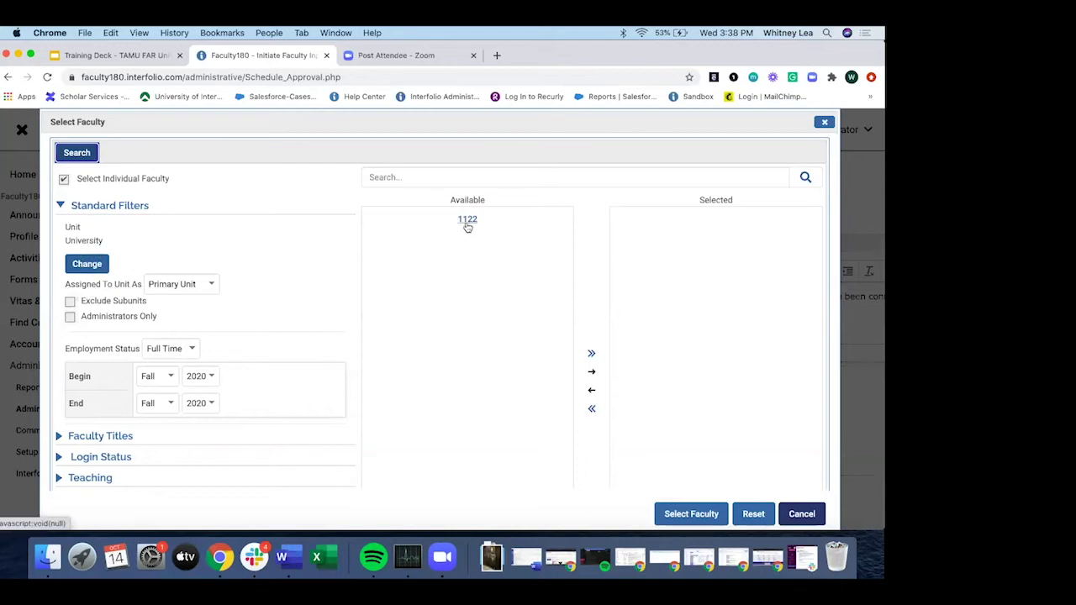
left_click(93, 264)
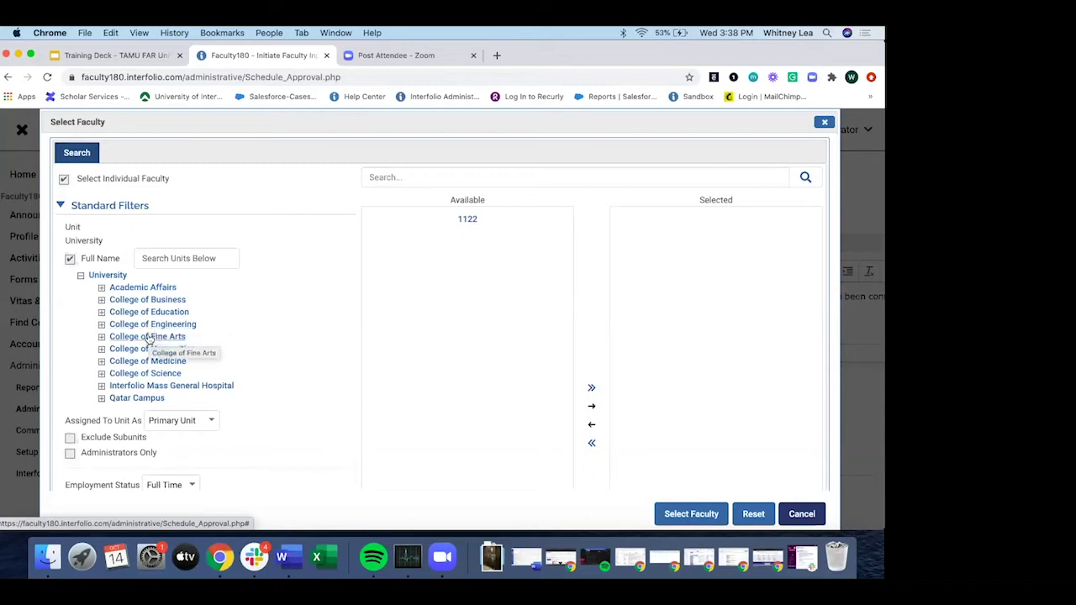
left_click(148, 336)
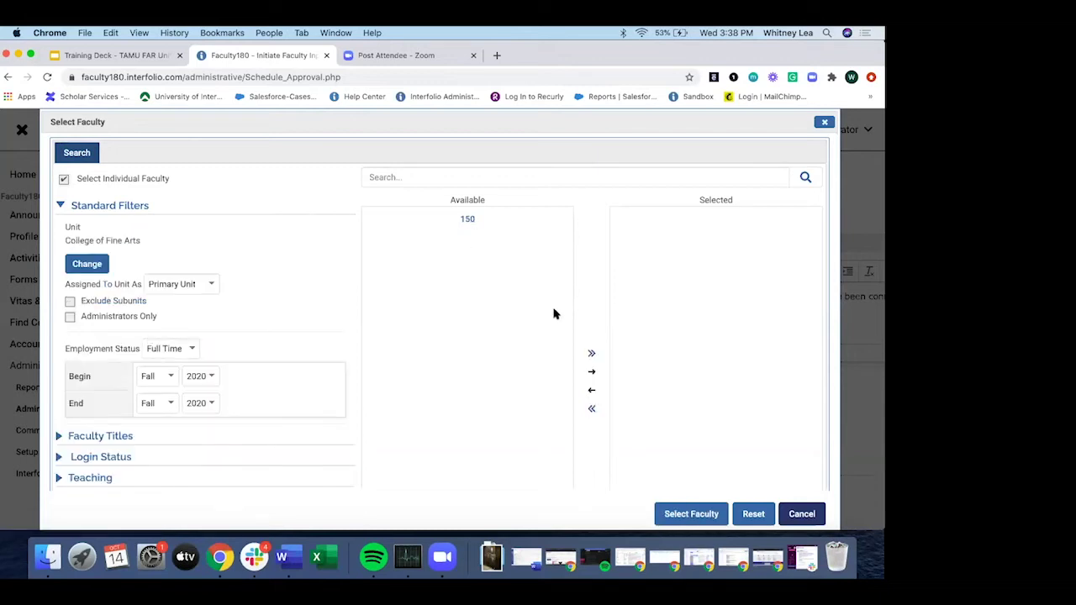
left_click(591, 354)
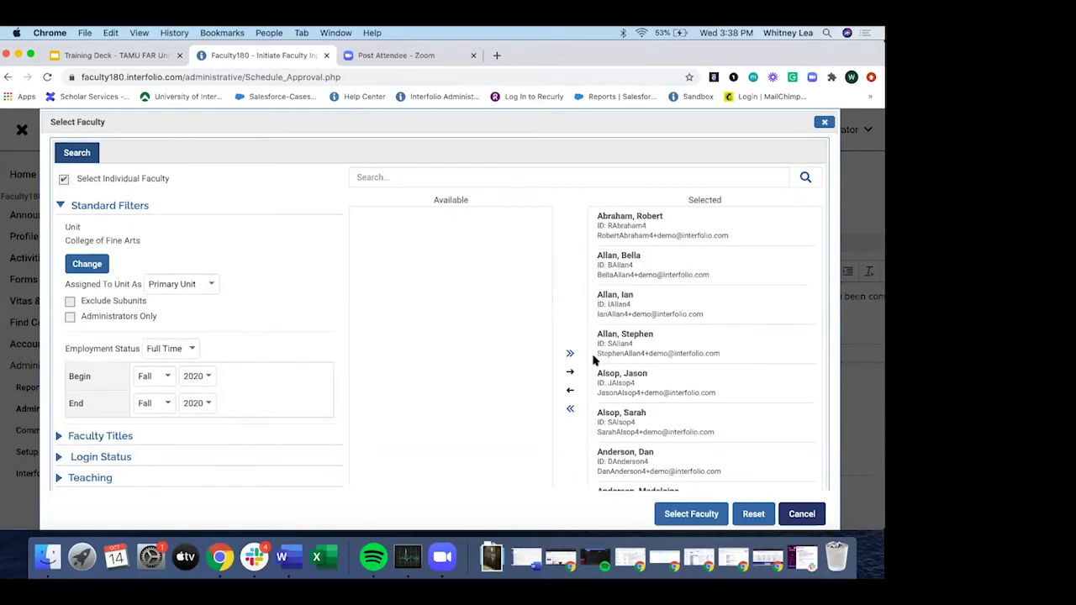
left_click(714, 514)
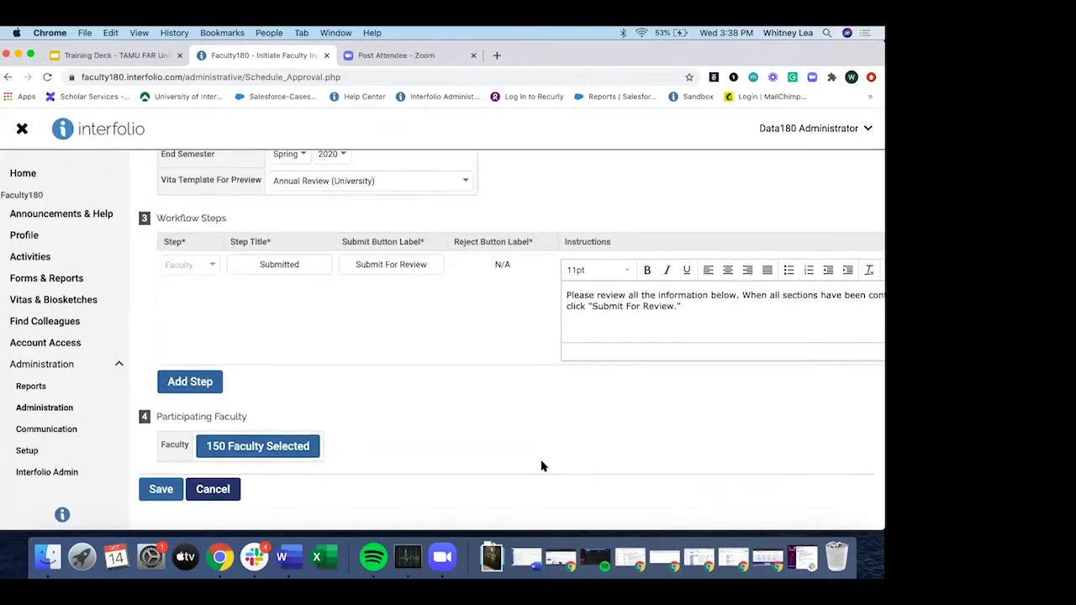
Save the Annual Review 2020 input workflow and check its entry among the scheduled input workflows.
left_click(161, 493)
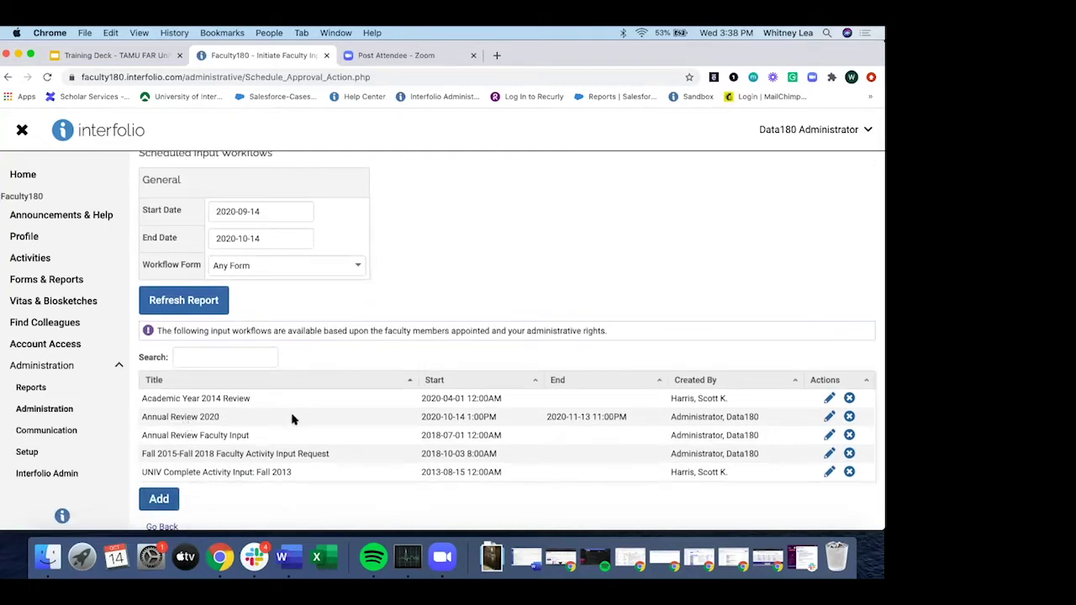
scroll(211, 420, "up", 2)
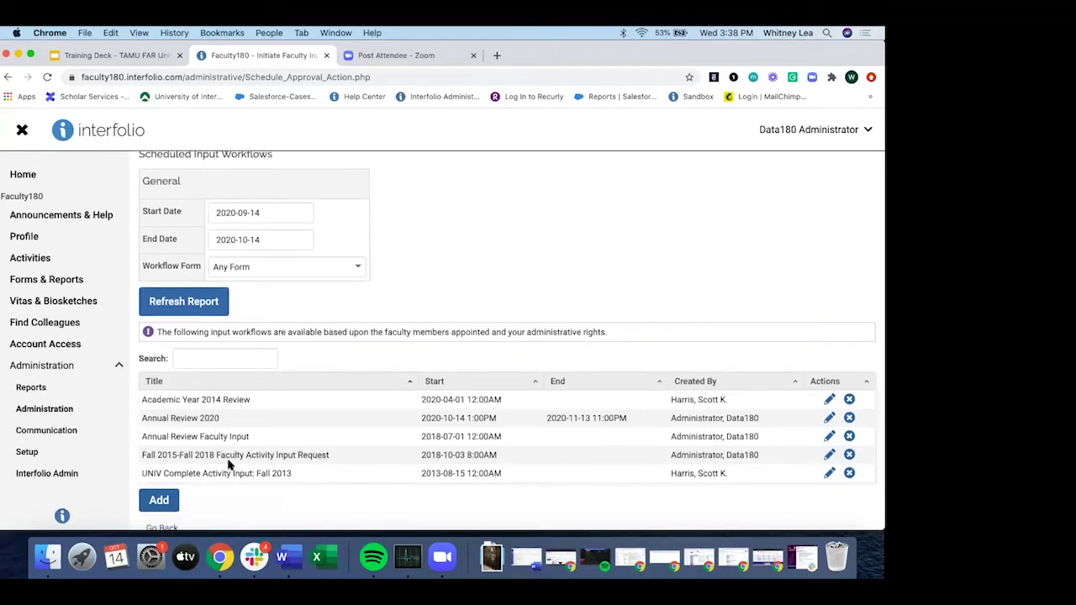
scroll(227, 465, "up", 1)
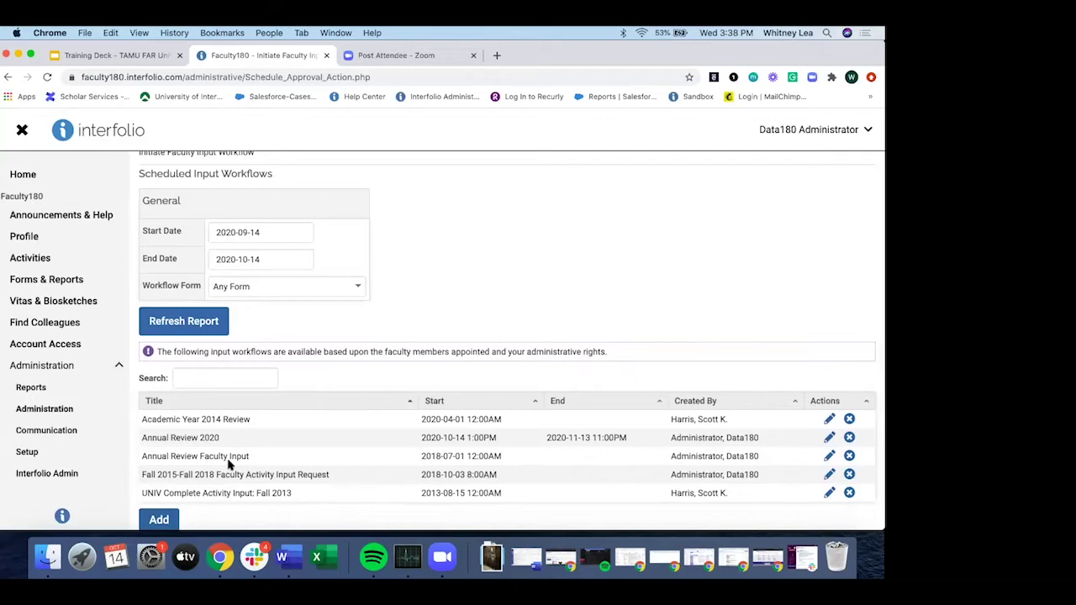
scroll(198, 378, "down", 2)
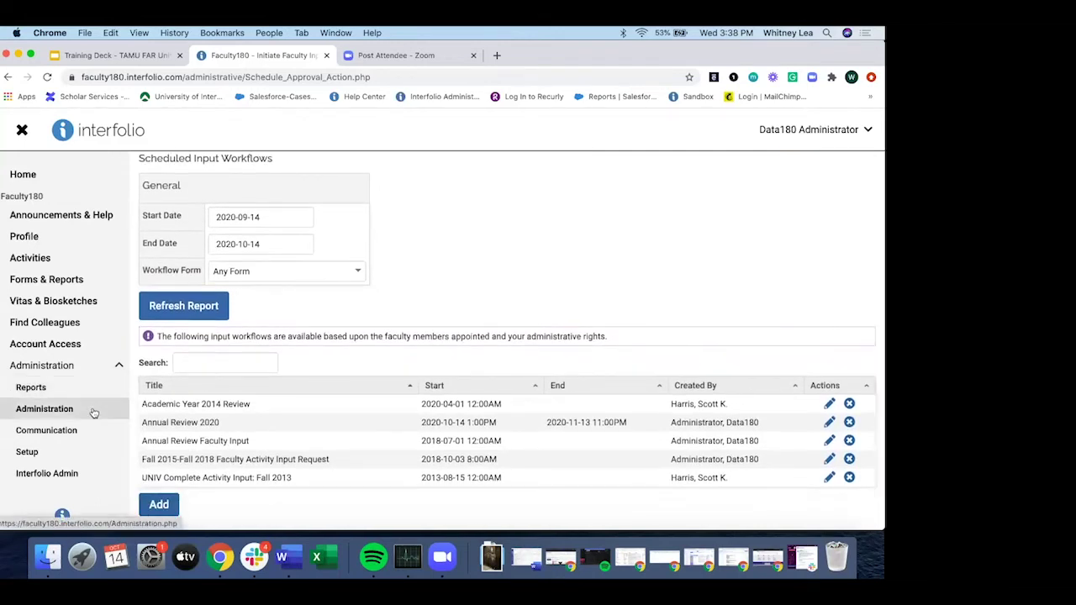
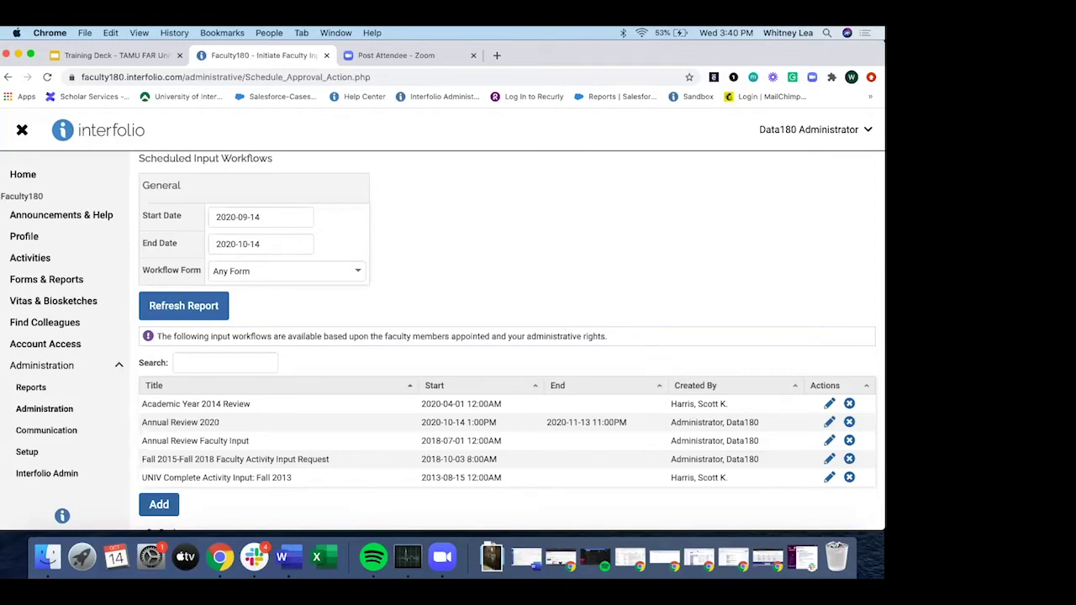
Open Approve Faculty Input from the Administration page and review the submission and completion columns of the listed input workflows.
scroll(236, 336, "up", 2)
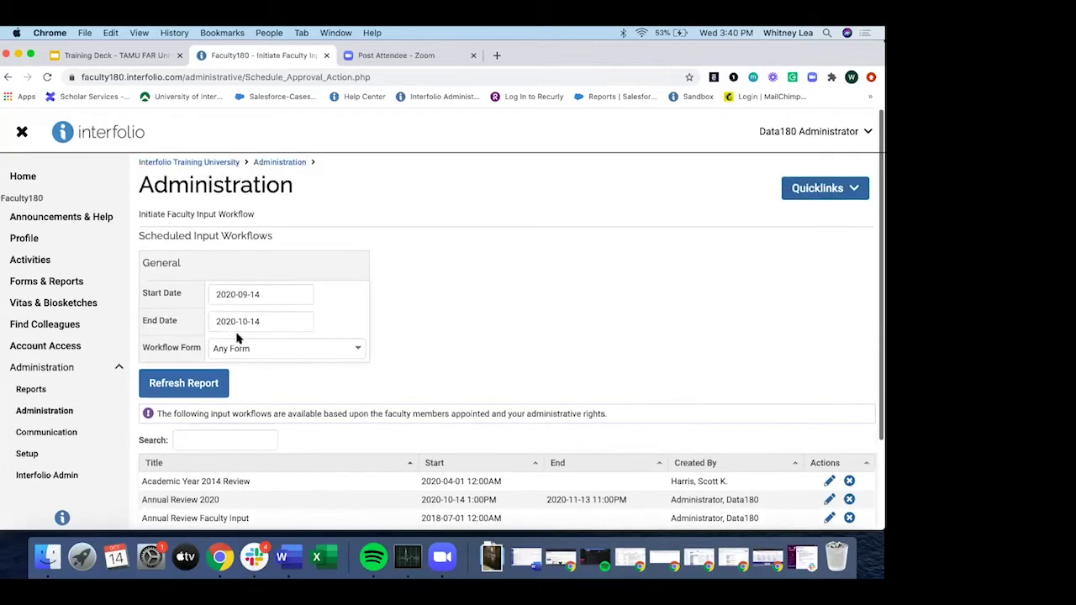
left_click(278, 162)
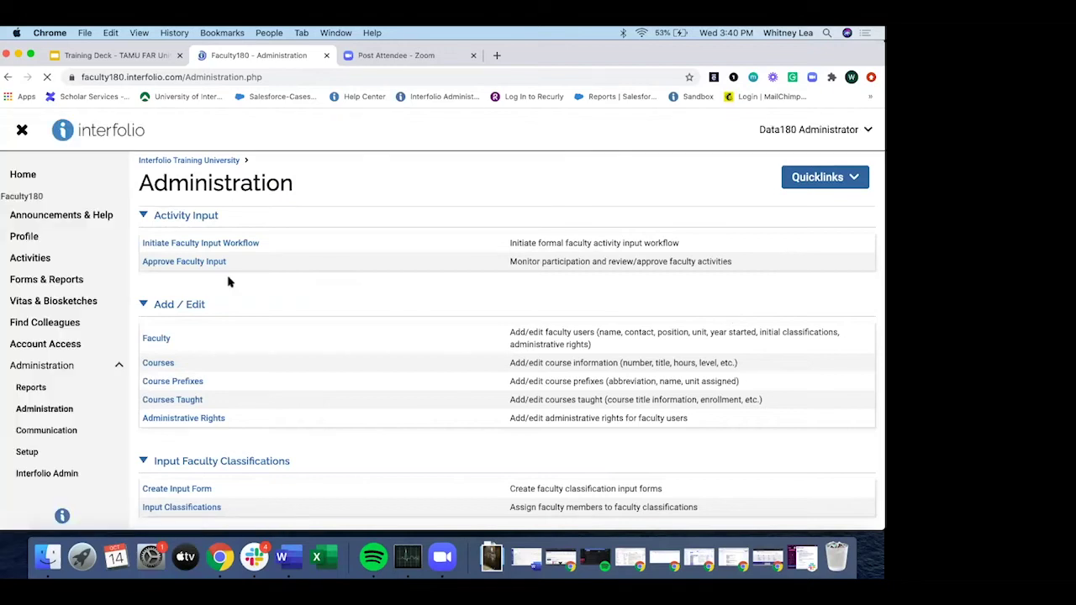
left_click(163, 263)
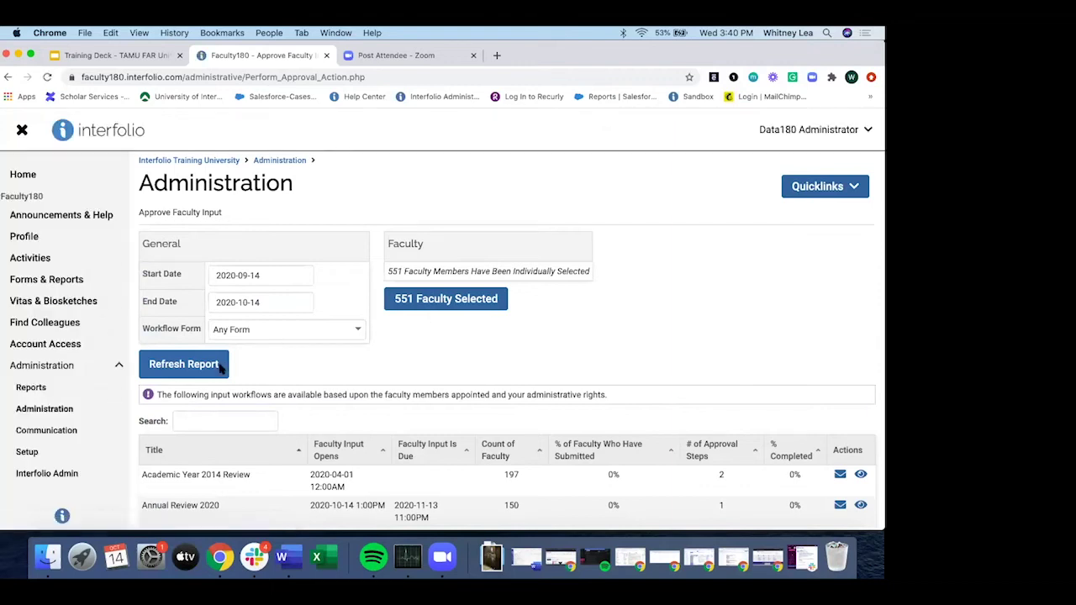
scroll(644, 322, "down", 1)
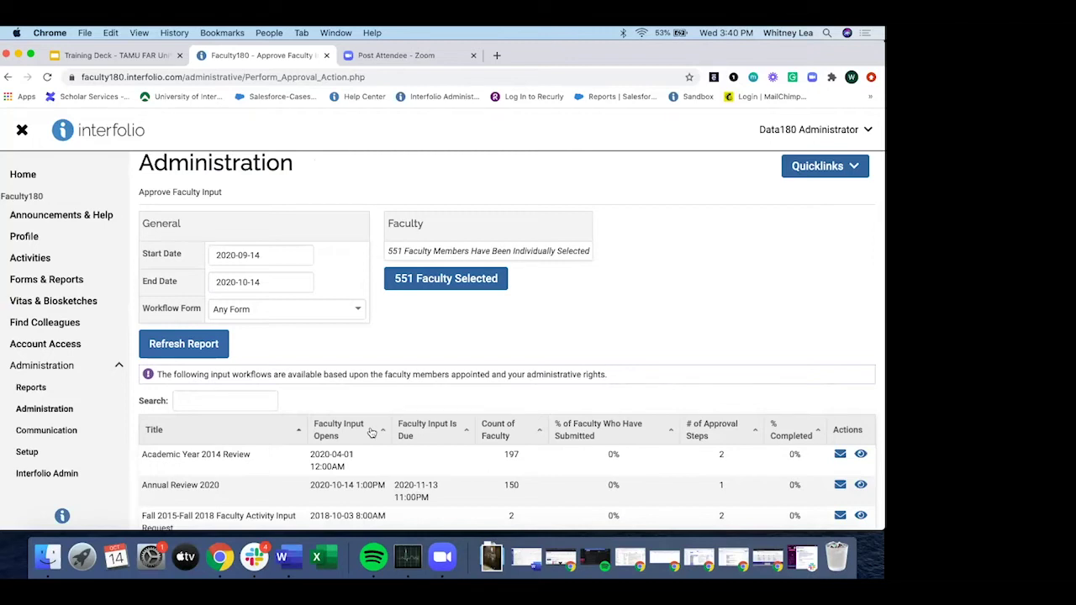
scroll(371, 432, "down", 2)
scroll(372, 432, "down", 3)
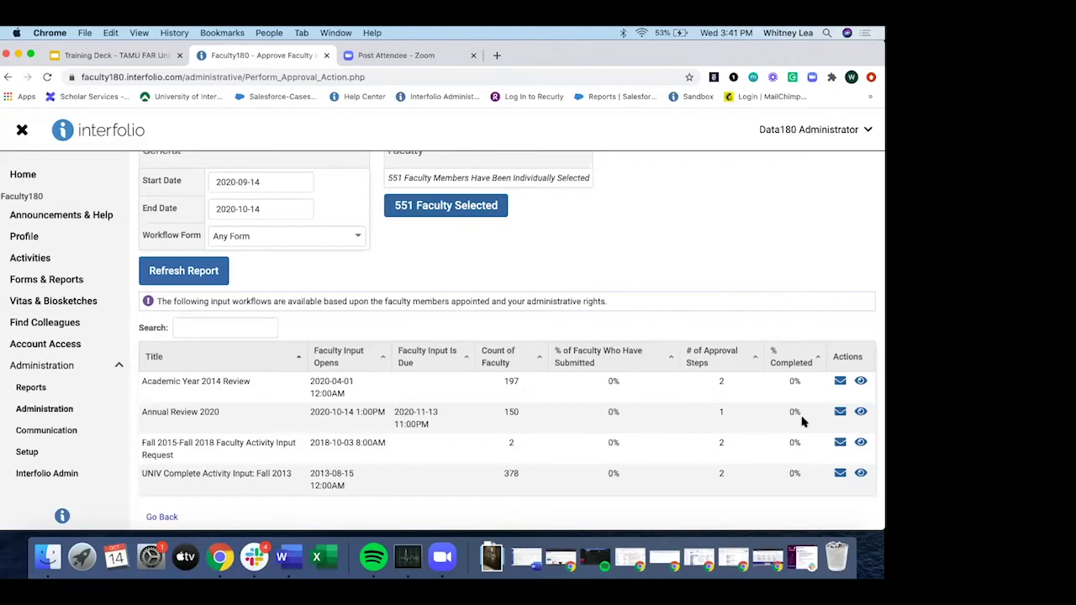
Open the Annual Review 2020 approval summary and review faculty participation by unit.
left_click(860, 412)
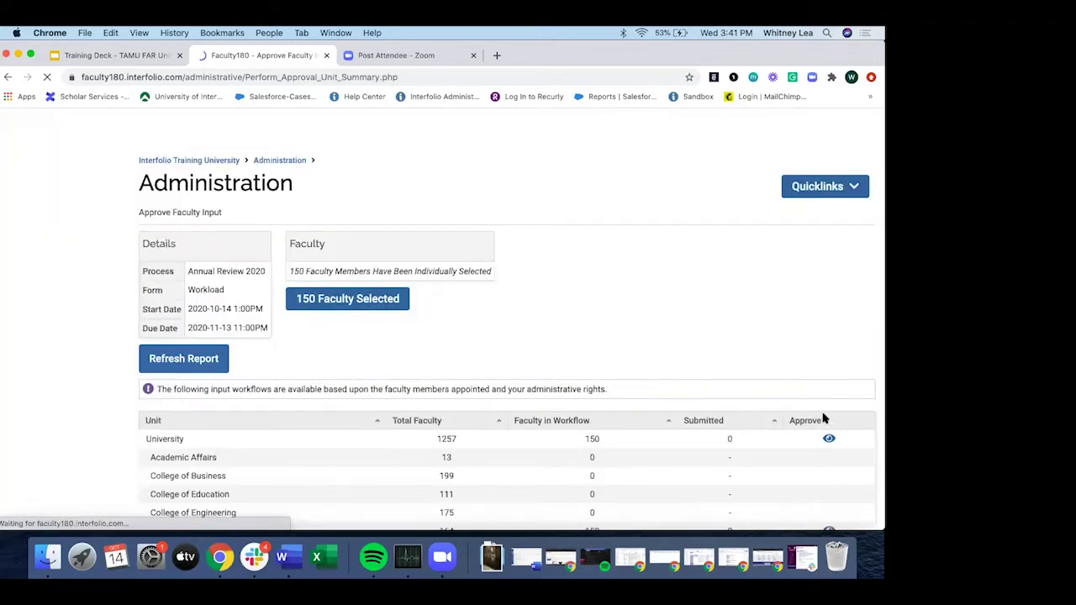
scroll(701, 399, "down", 2)
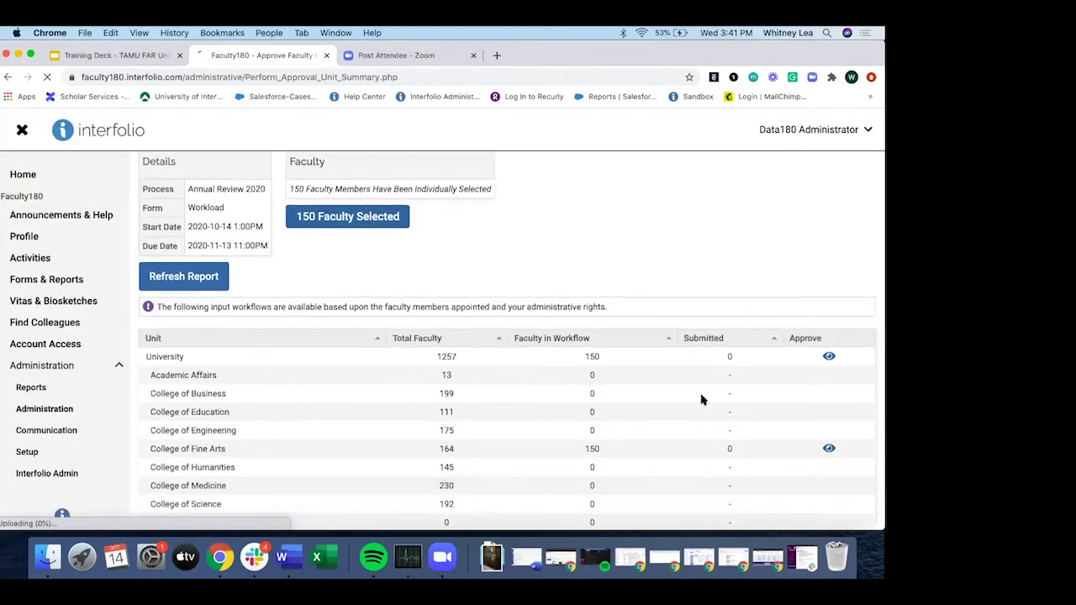
scroll(702, 399, "down", 1)
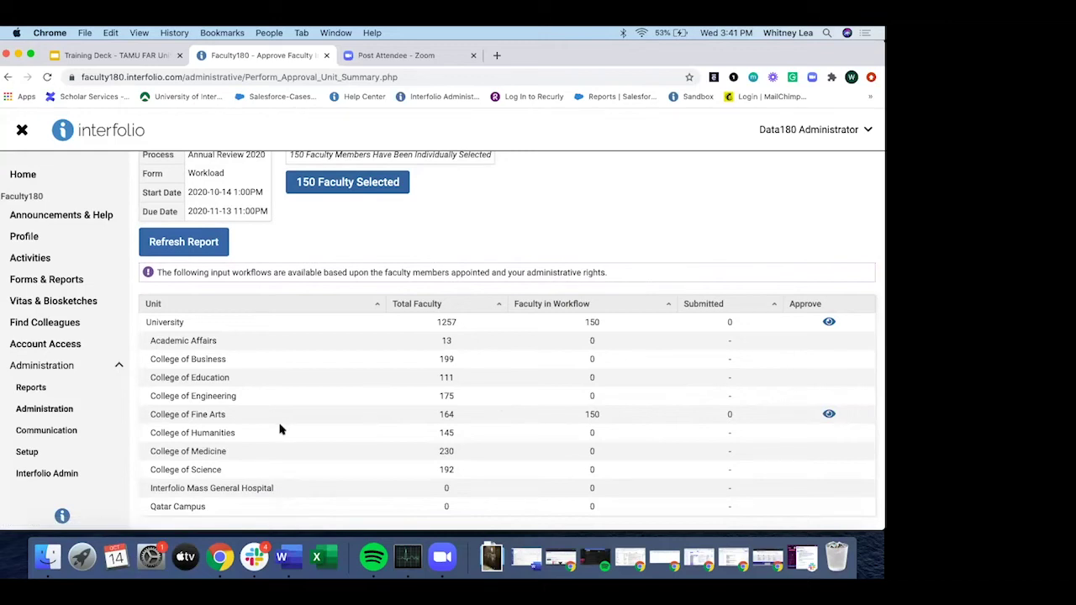
Open the College of Fine Arts approval list and review its faculty members and available review options.
left_click(829, 415)
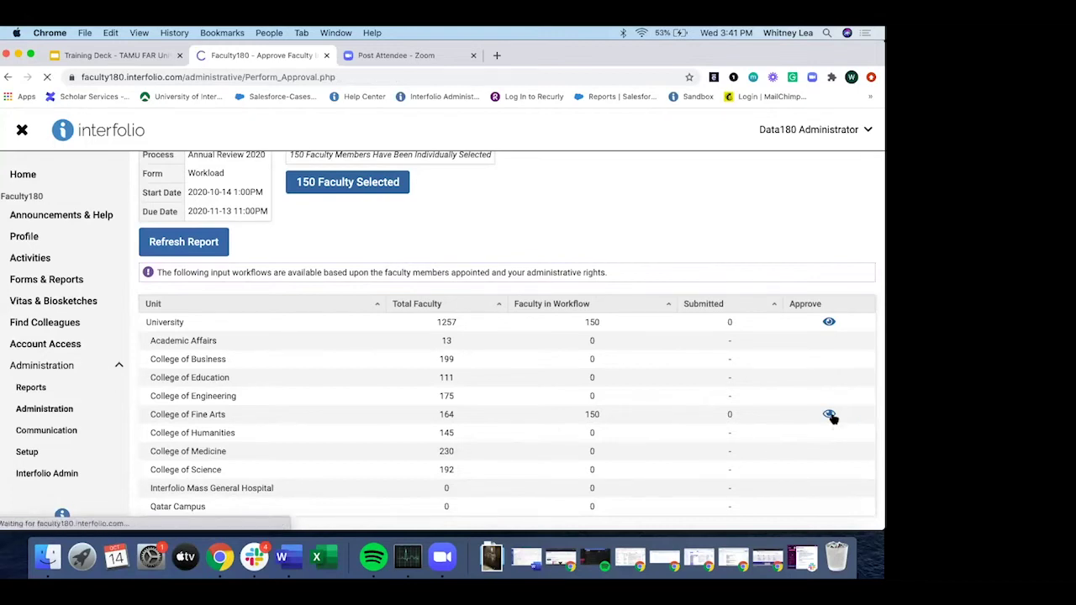
scroll(833, 418, "down", 2)
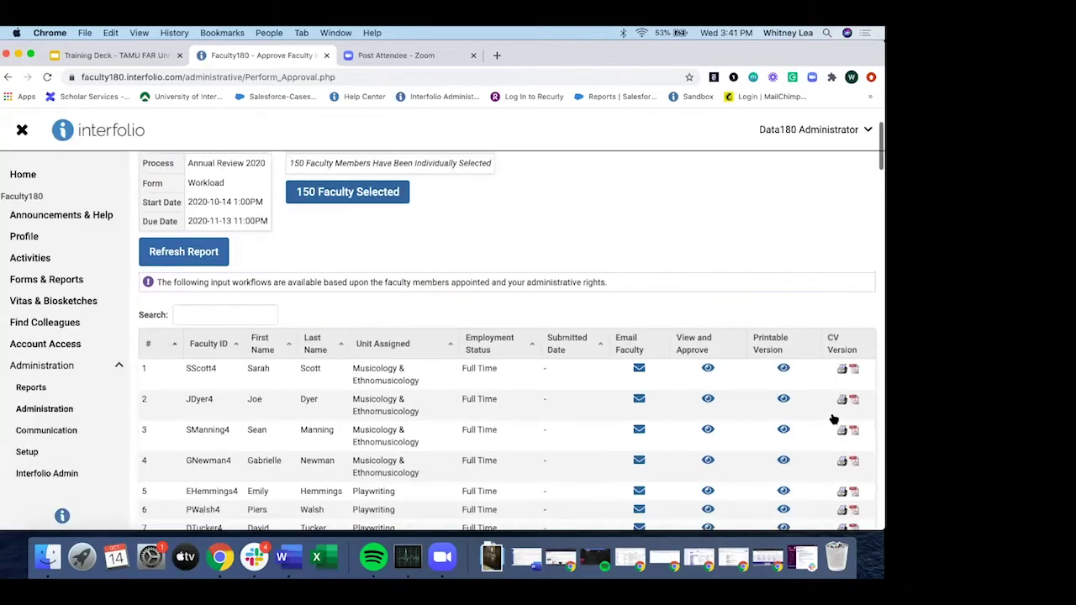
scroll(833, 418, "down", 4)
scroll(833, 417, "down", 2)
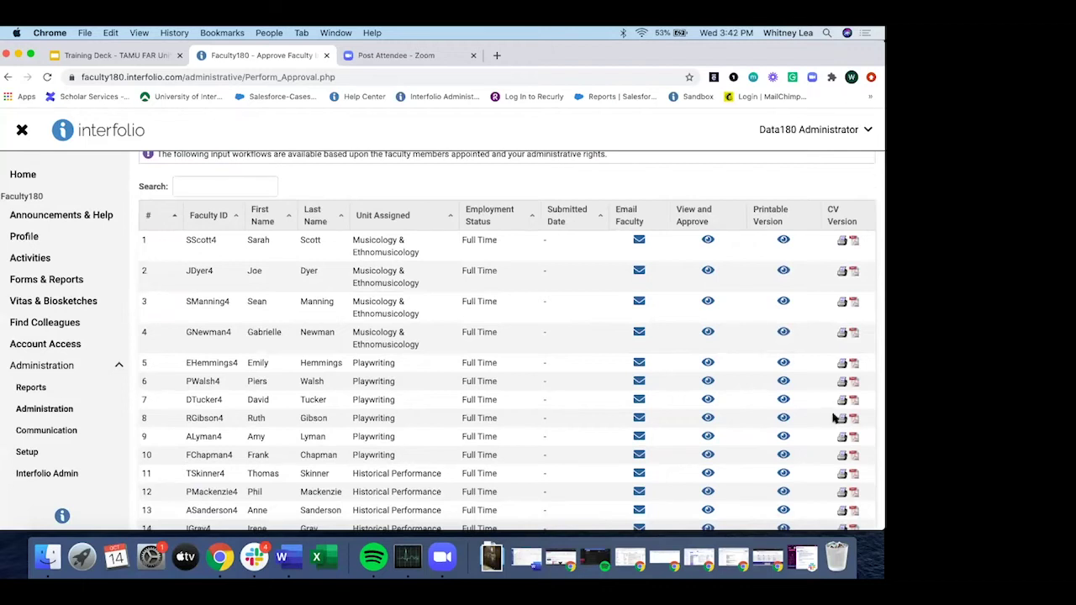
scroll(364, 252, "up", 1)
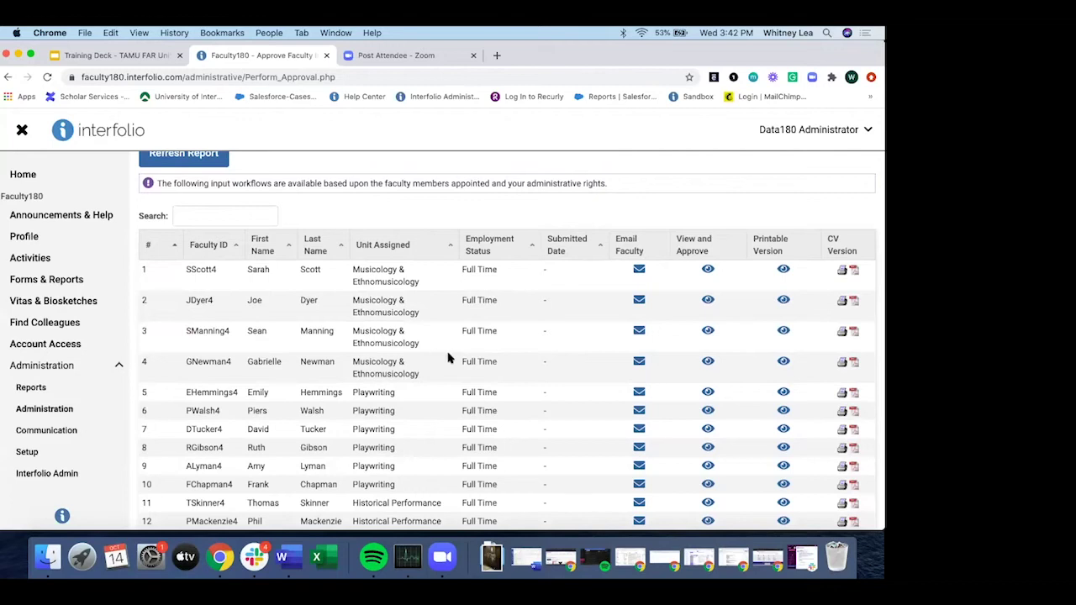
Open the second listed faculty member's Annual Review 2020 form for viewing and approval, and check its activity period and status.
left_click(707, 301)
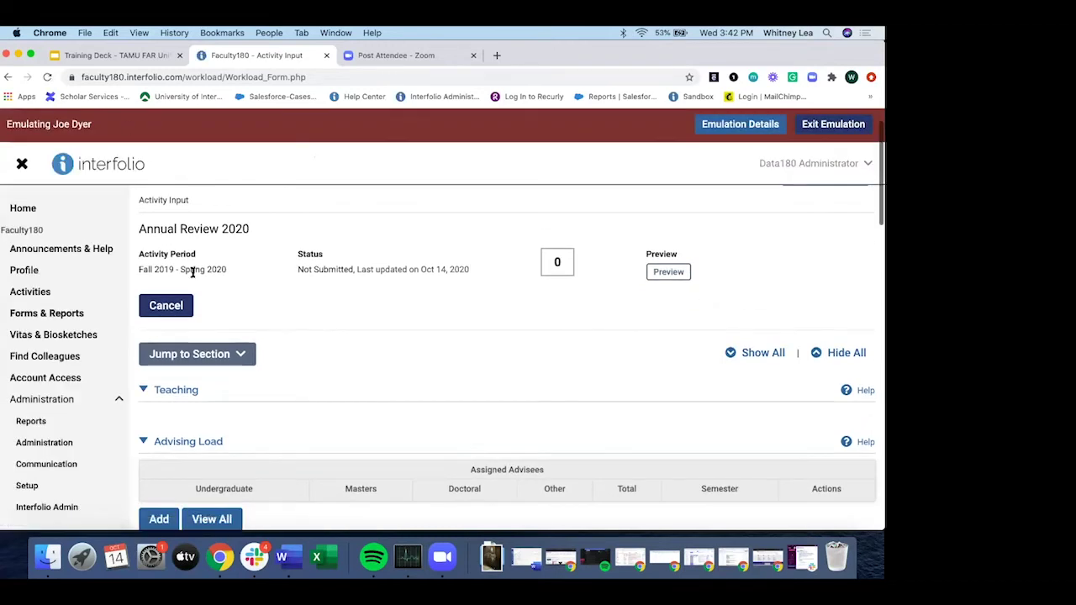
scroll(192, 271, "up", 1)
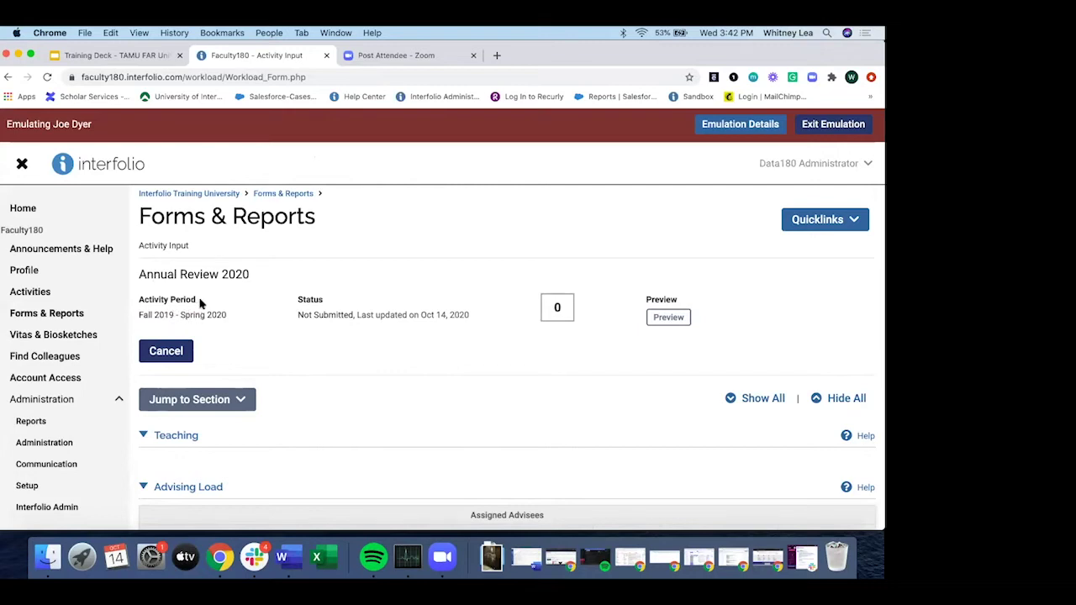
scroll(202, 303, "down", 1)
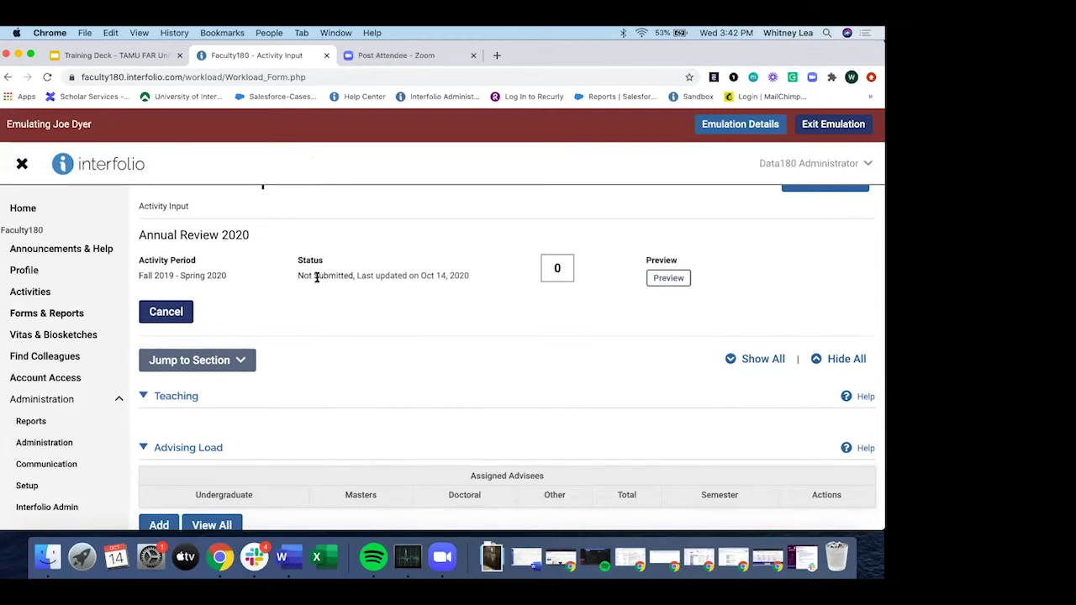
Examine the activity sections of the emulated faculty member's form from Teaching through Consulting, including the end of the form.
scroll(363, 313, "down", 3)
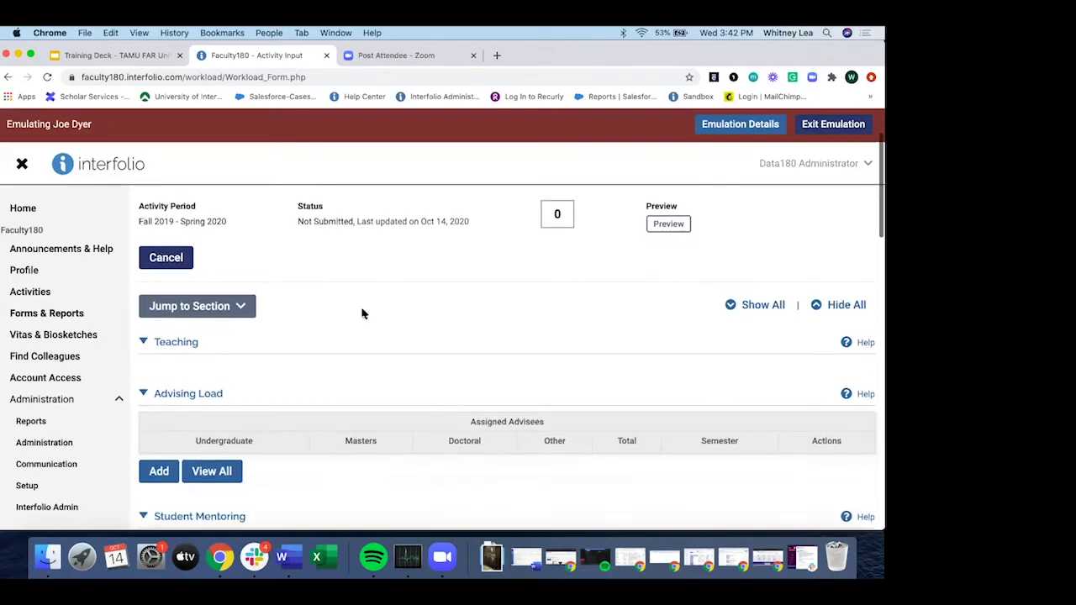
scroll(364, 315, "down", 3)
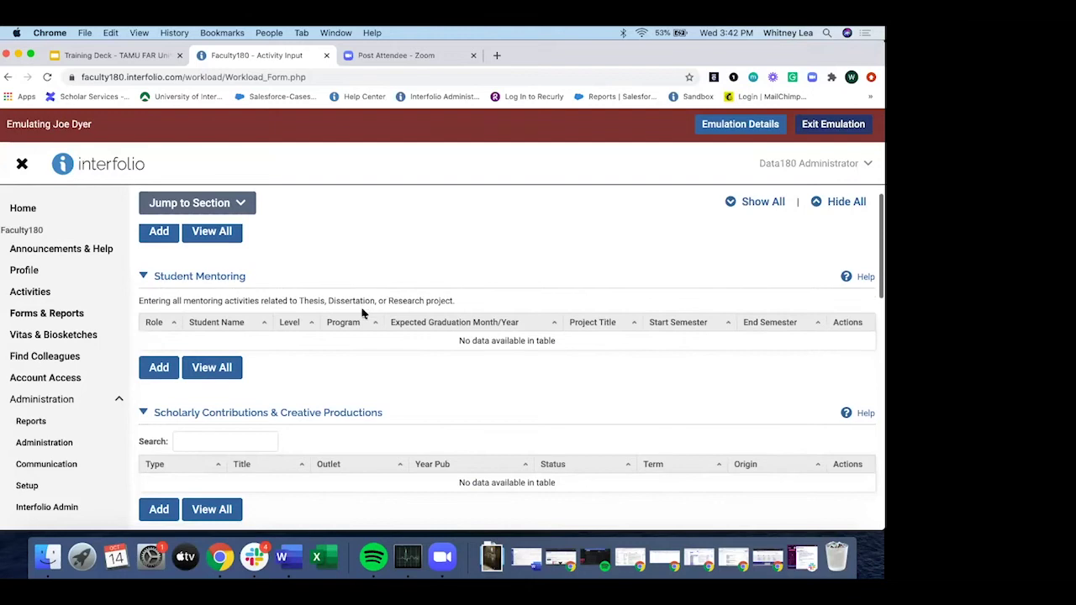
scroll(363, 312, "down", 1)
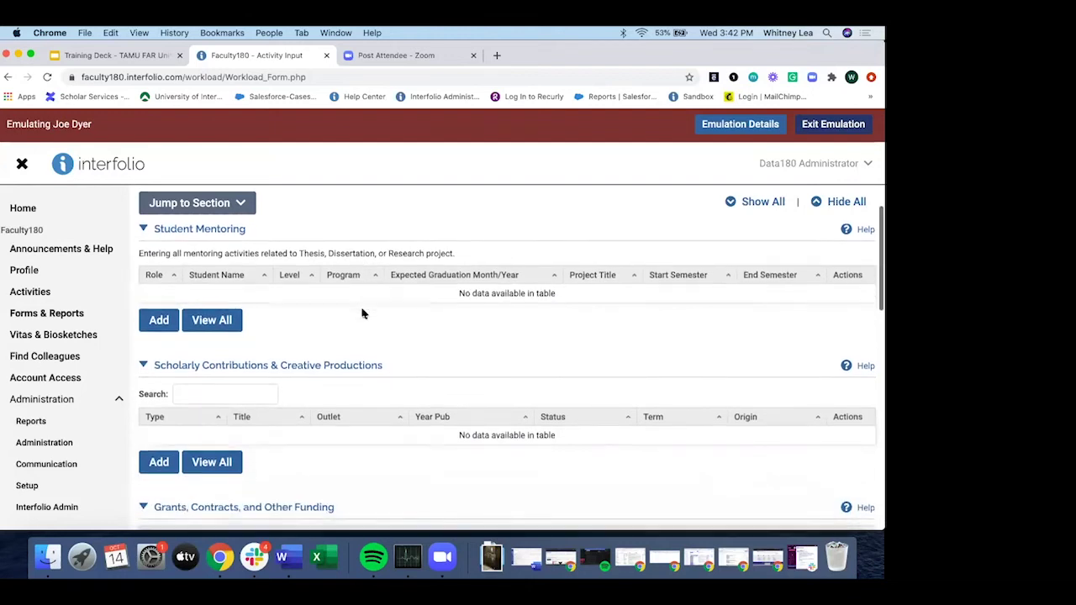
scroll(363, 313, "down", 3)
scroll(364, 315, "down", 11)
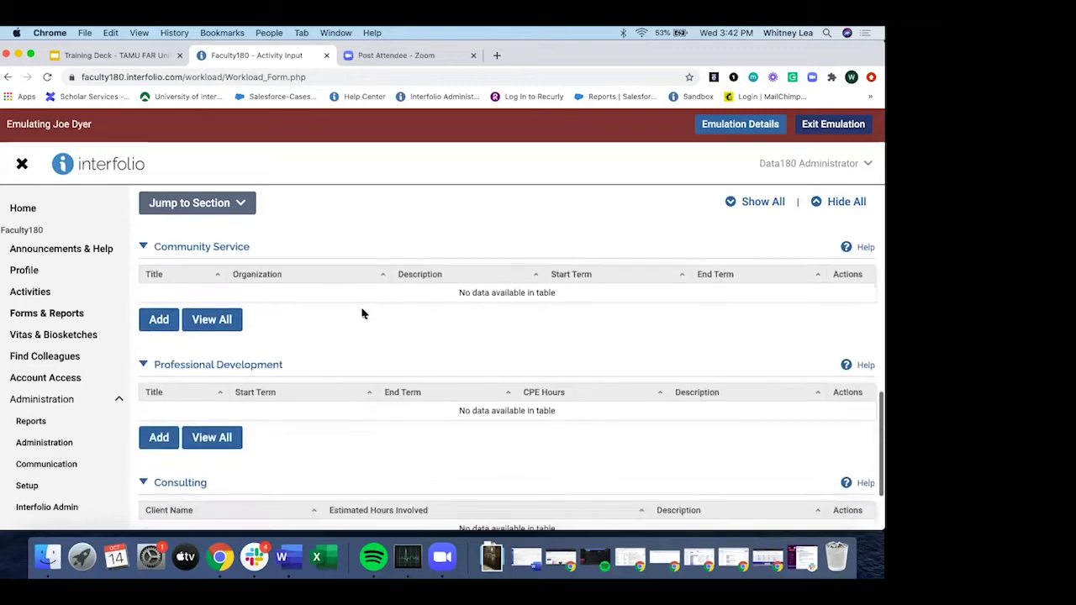
scroll(363, 313, "down", 3)
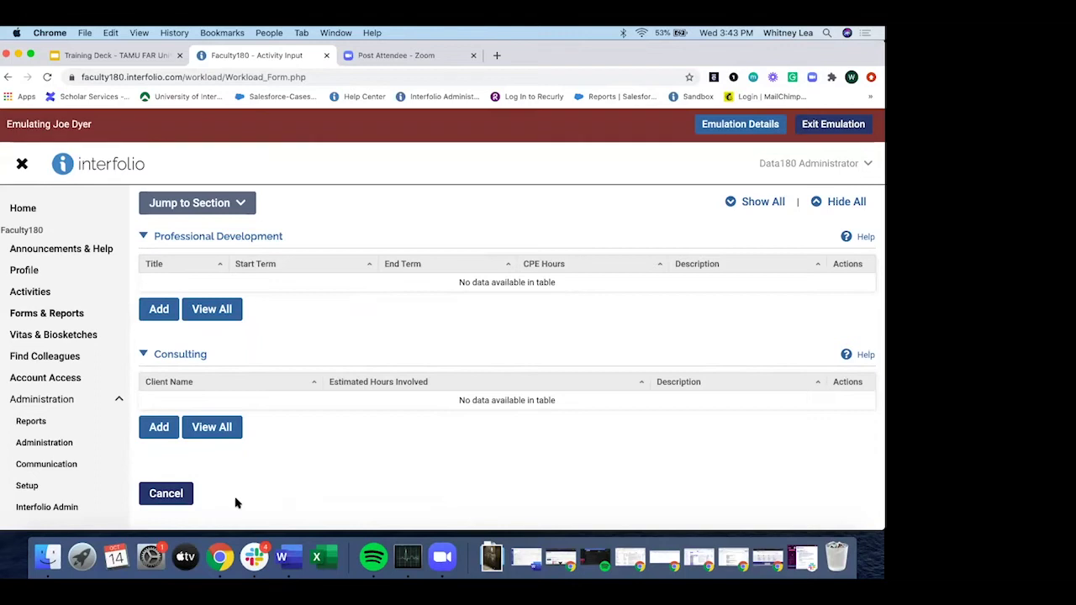
scroll(232, 491, "up", 1)
scroll(232, 491, "down", 1)
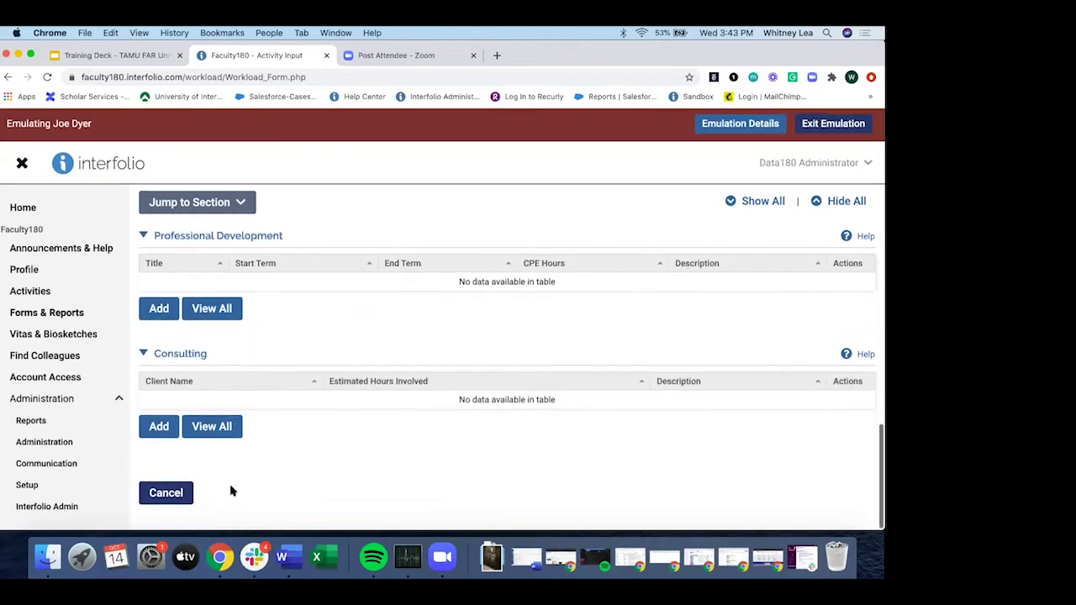
scroll(227, 507, "up", 1)
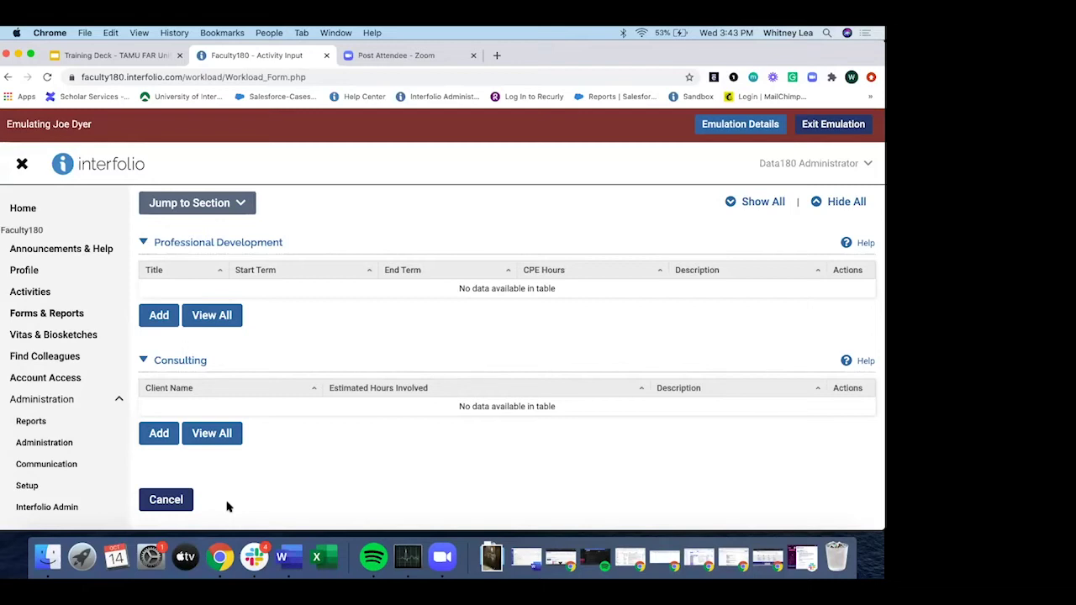
scroll(227, 506, "up", 15)
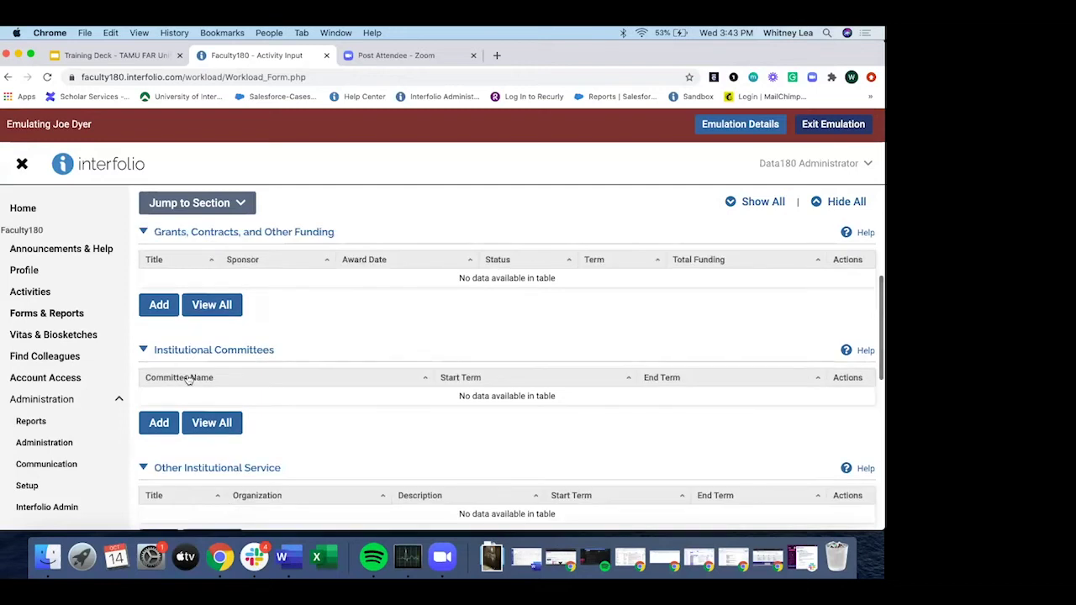
scroll(200, 387, "up", 1)
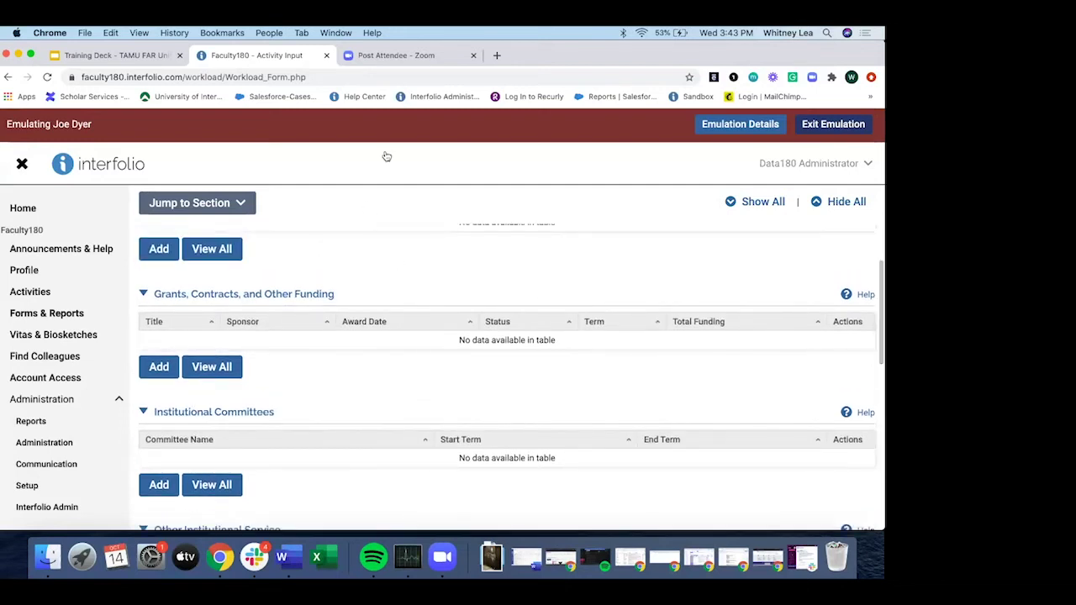
Exit the faculty emulation and review the Annual Review 2020 approval list for the College of Fine Arts again.
left_click(812, 131)
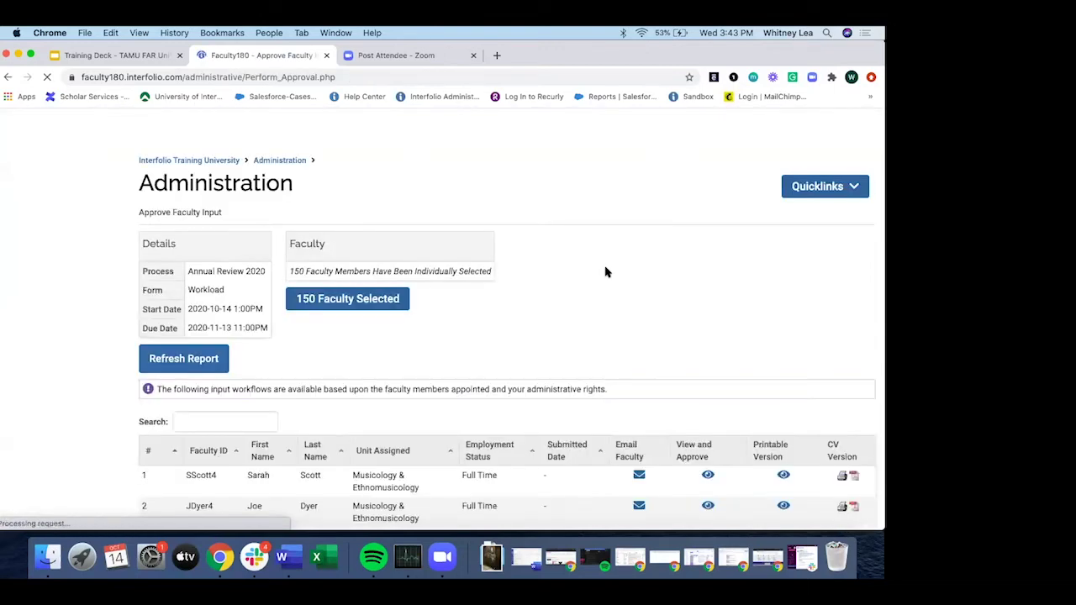
scroll(605, 271, "down", 2)
scroll(605, 272, "down", 3)
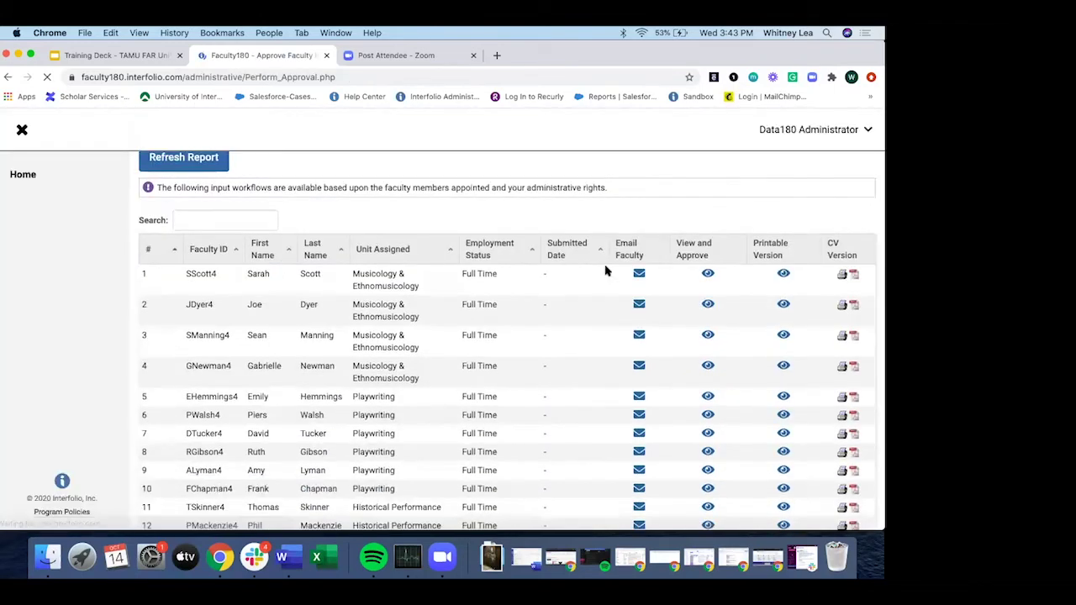
scroll(607, 279, "up", 1)
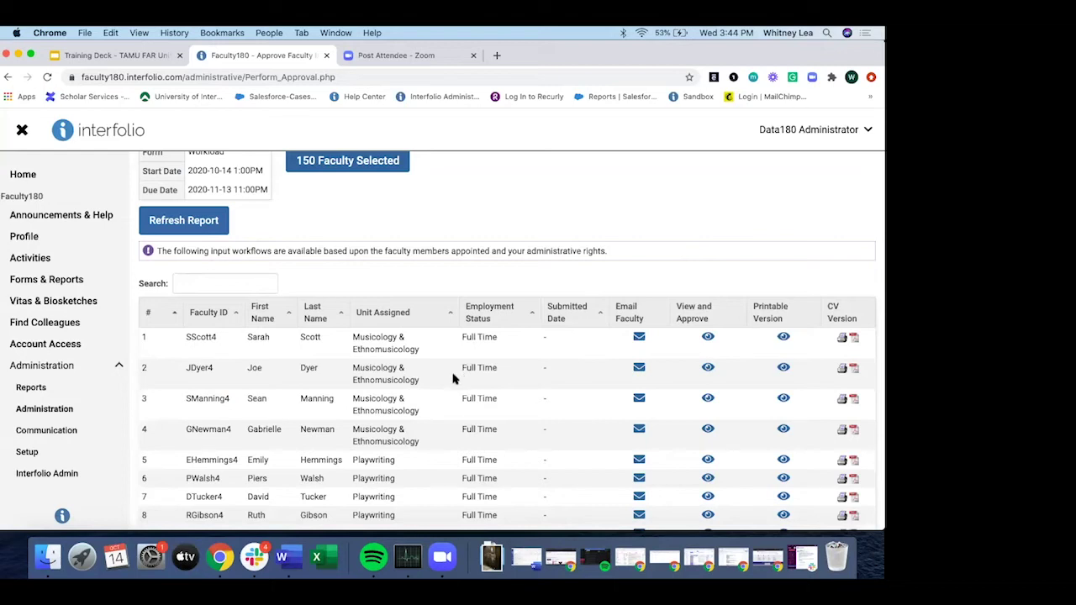
scroll(332, 369, "up", 5)
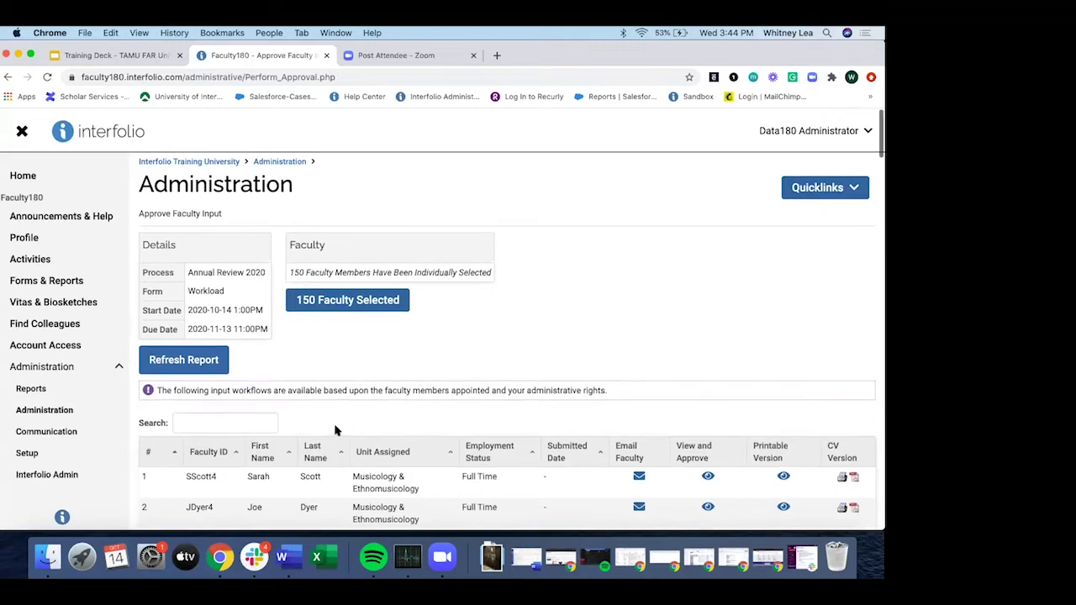
Return to the Approve Faculty Input overview through Administration and check the progress columns for Annual Review 2020.
left_click(279, 162)
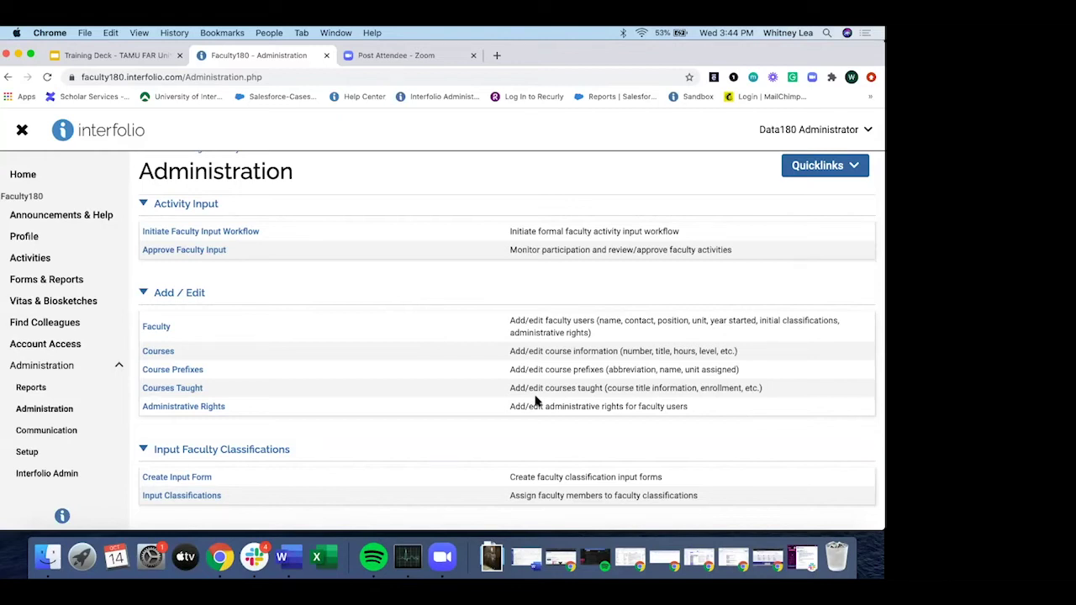
left_click(194, 252)
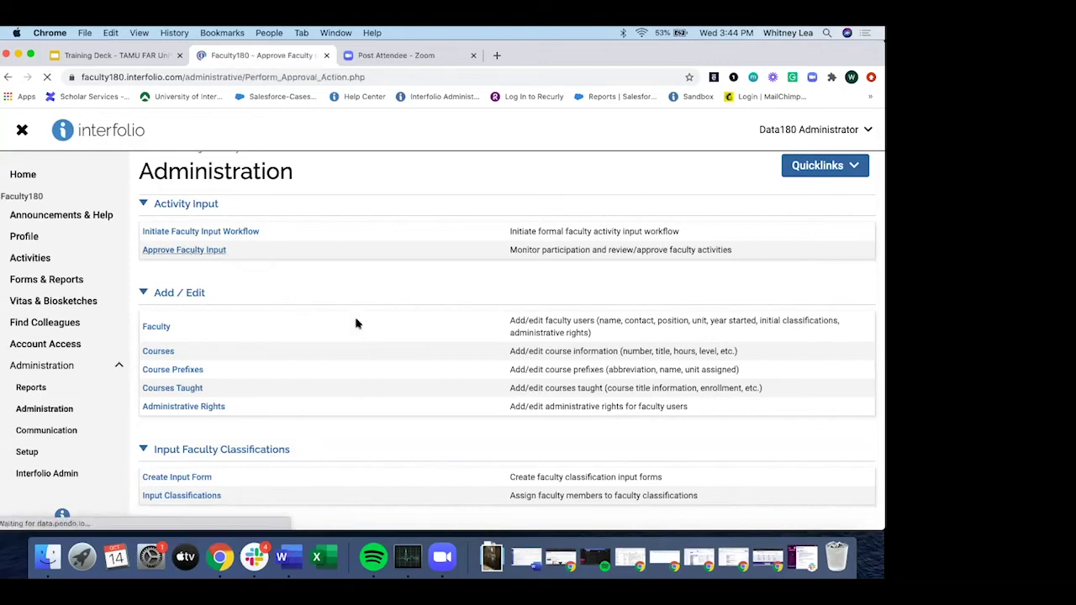
scroll(355, 323, "down", 3)
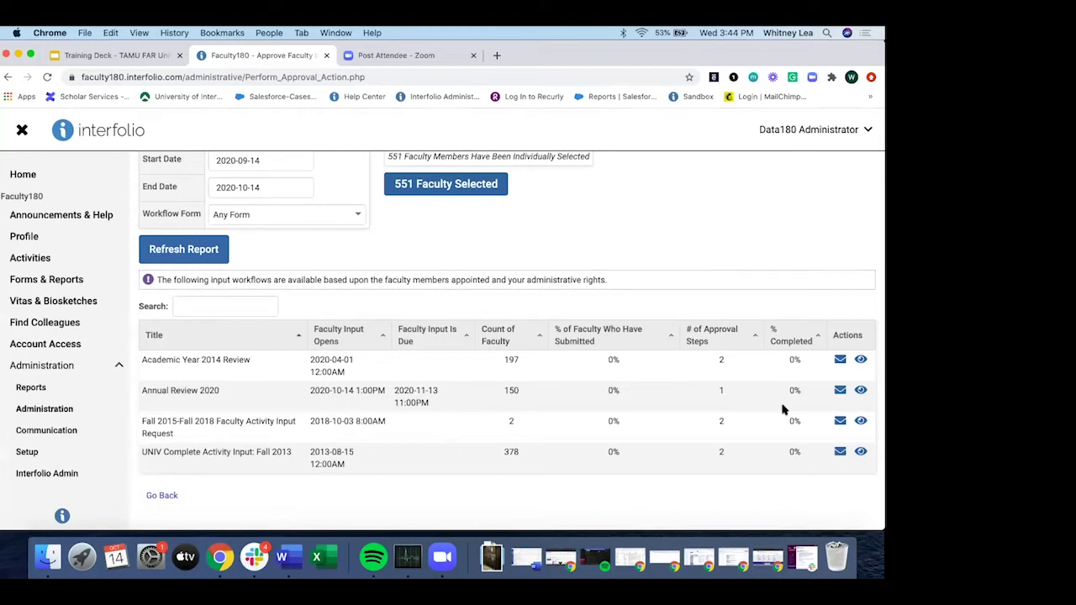
scroll(610, 390, "up", 1)
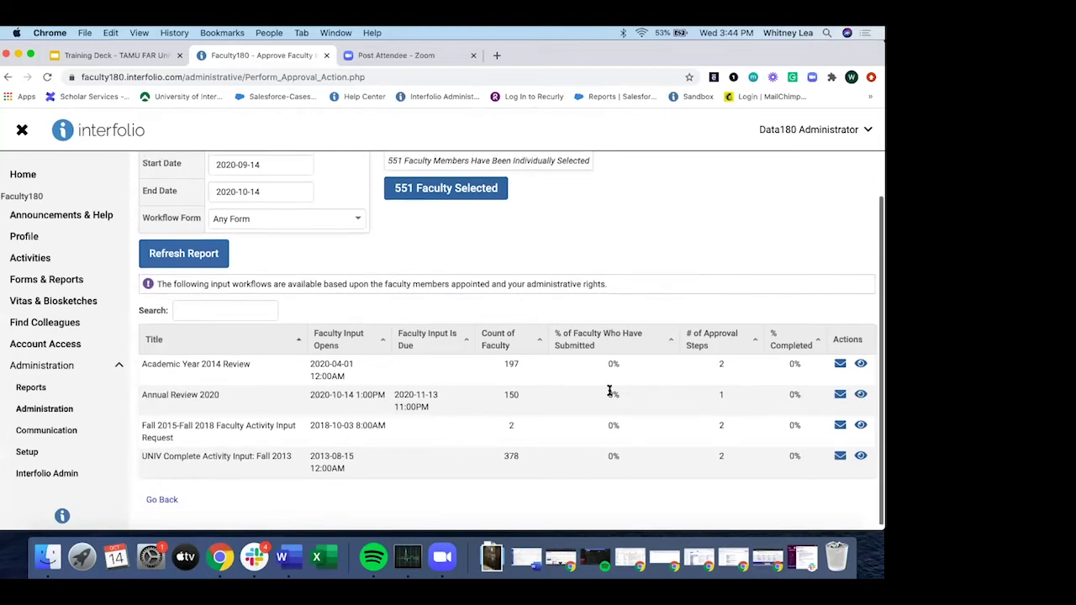
scroll(609, 390, "up", 4)
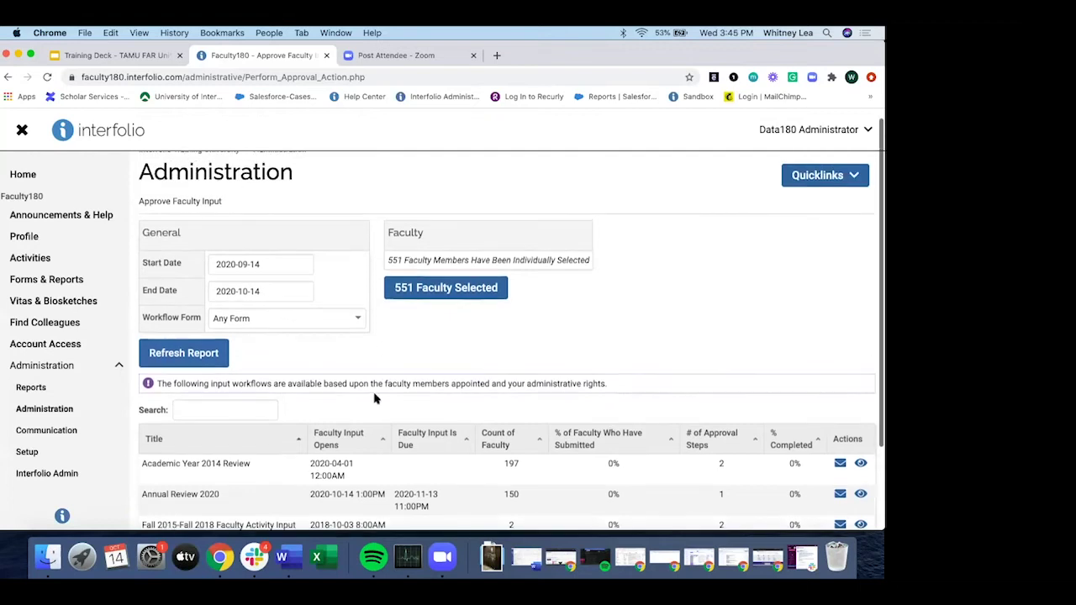
Open the Reports page of the training university, and switch to the Texas A&M University browser window to open its Reports page.
left_click(30, 396)
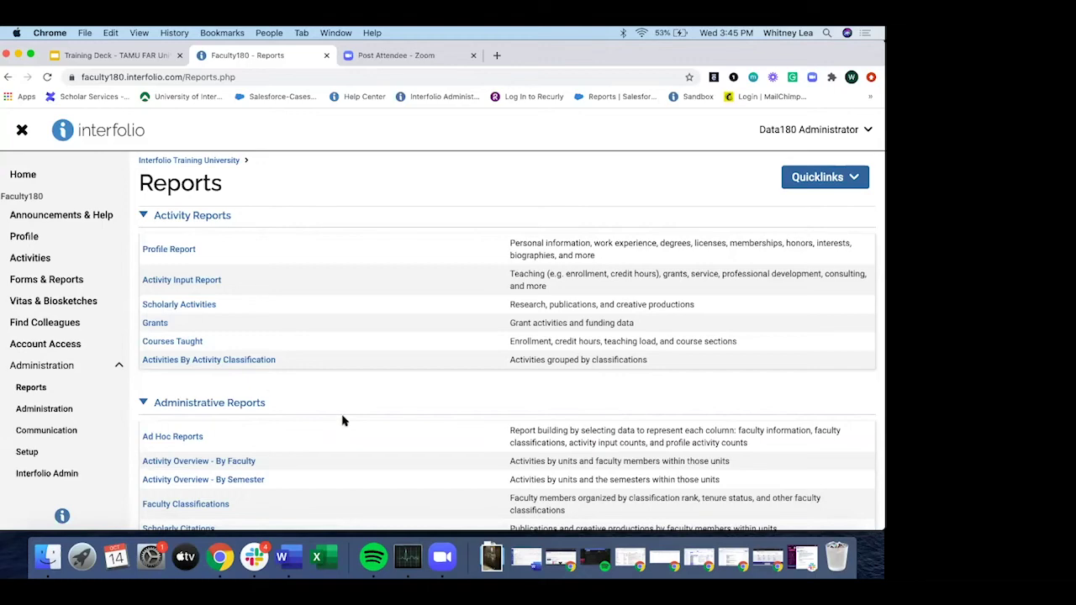
key("ctrl+Up")
key("ctrl+Up")
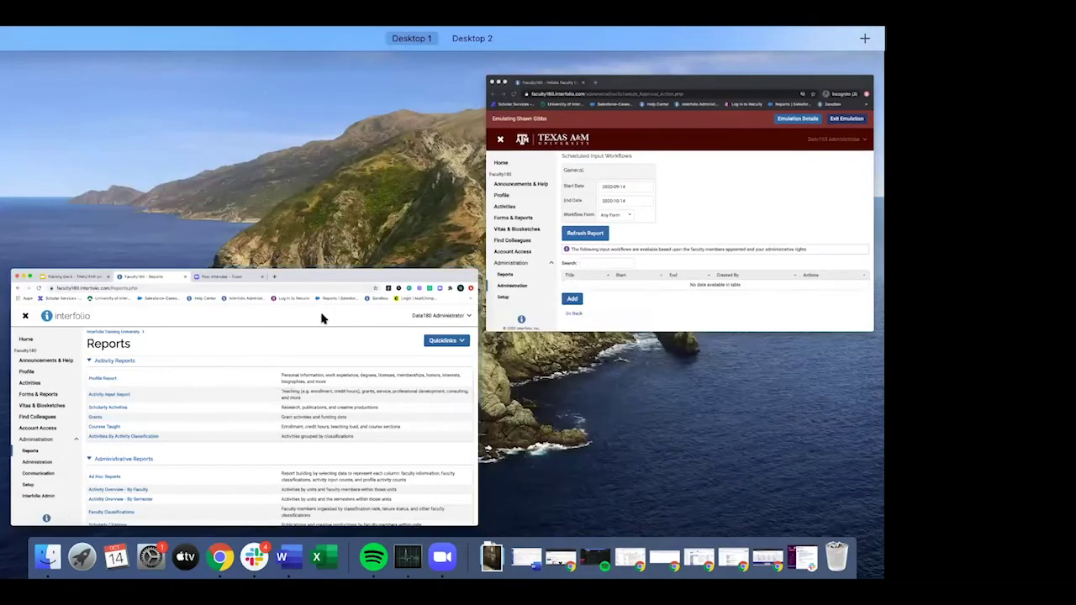
key("ctrl+Up")
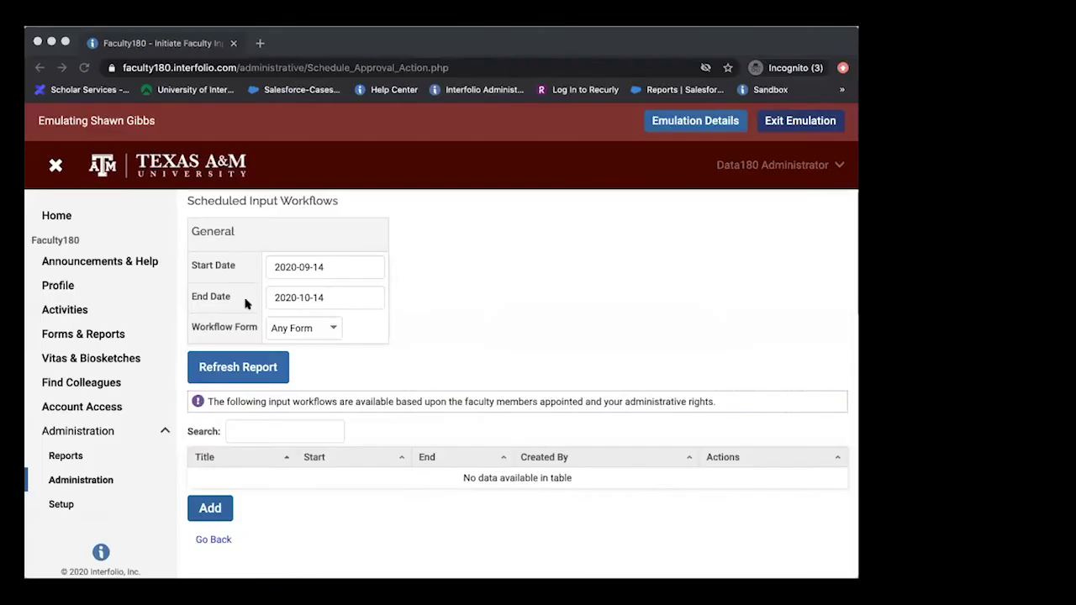
key("Tab")
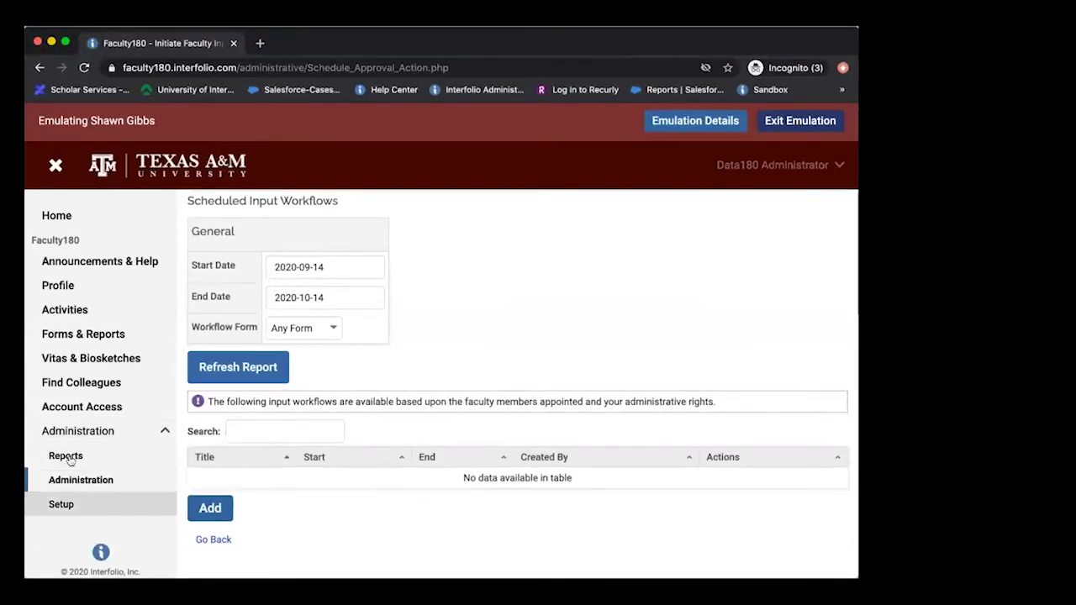
key("Return")
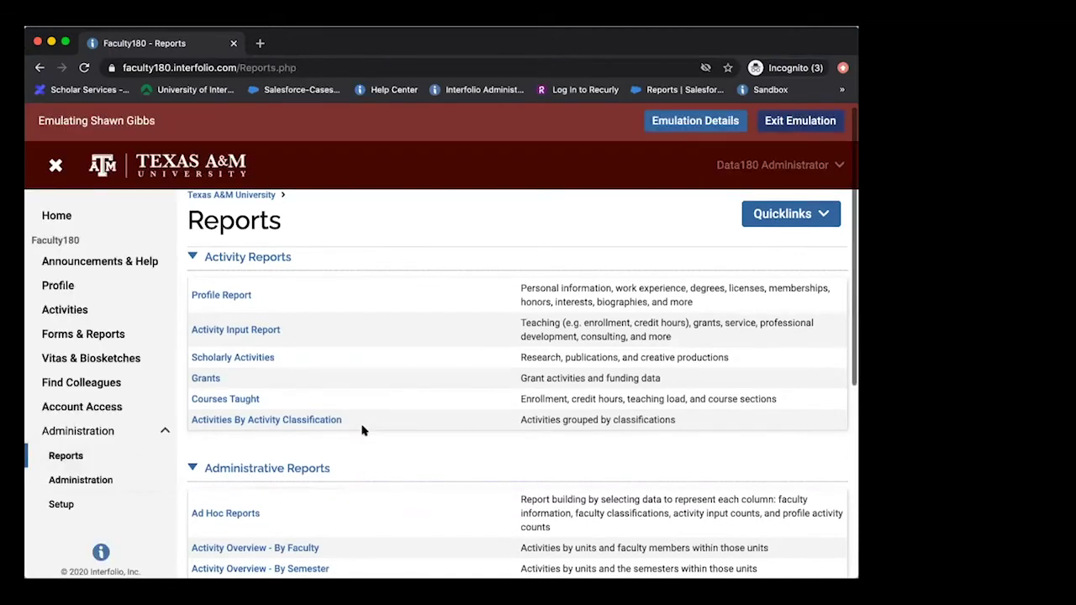
Examine the Activity Reports and Administrative Reports available to the emulated Texas A&M University administrator, with their descriptions.
scroll(362, 430, "down", 1)
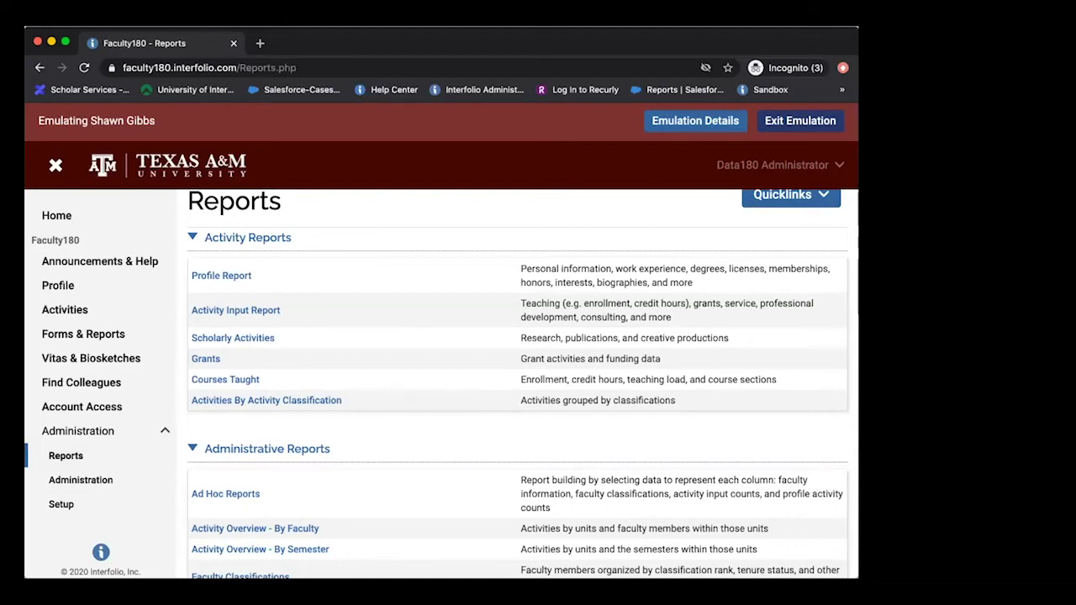
scroll(425, 468, "down", 3)
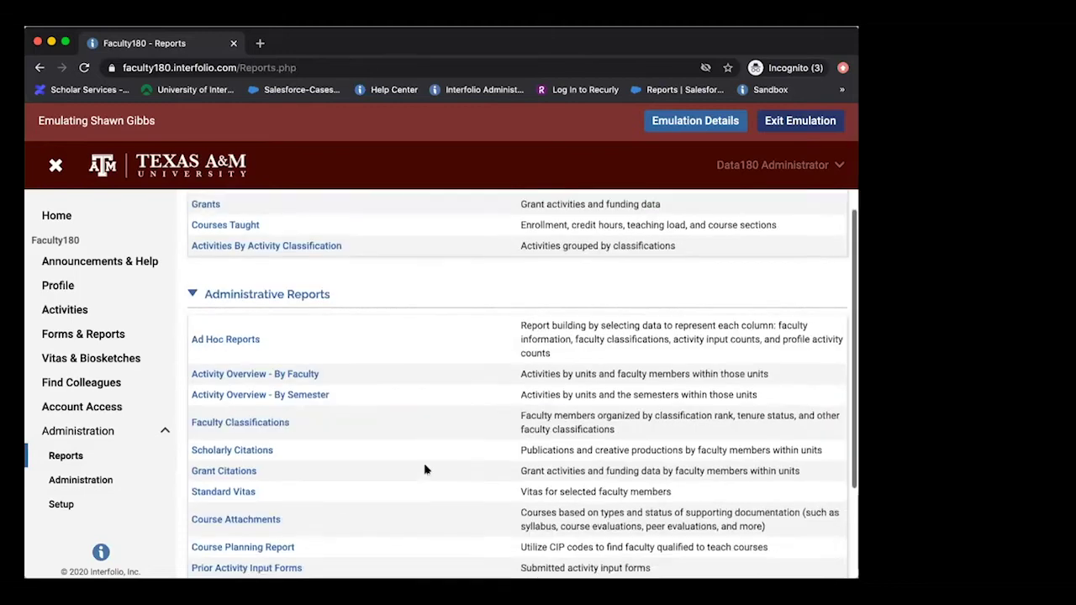
scroll(426, 468, "up", 4)
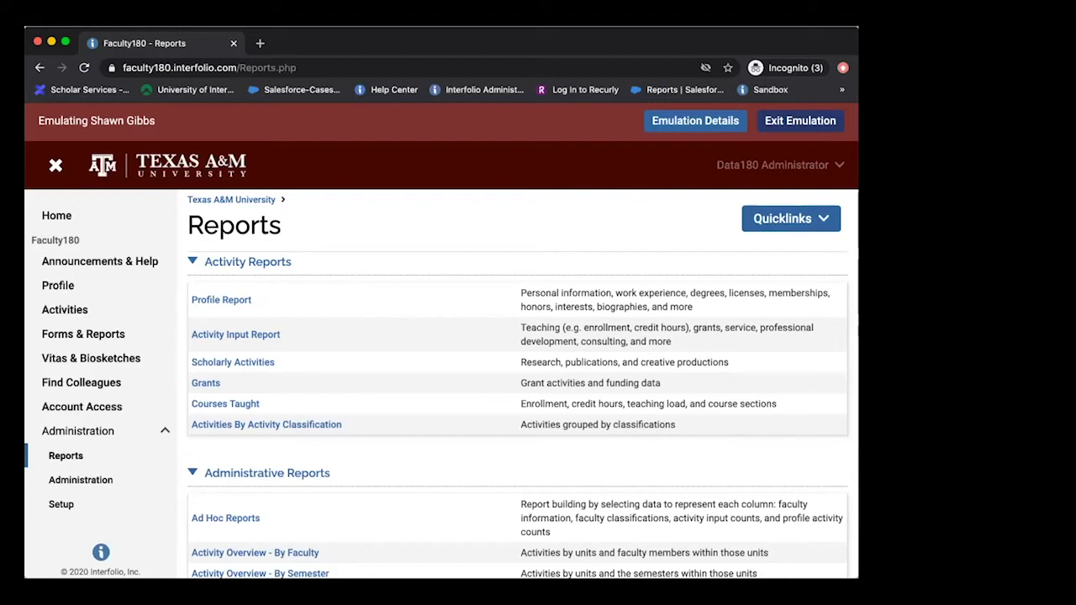
scroll(417, 424, "down", 3)
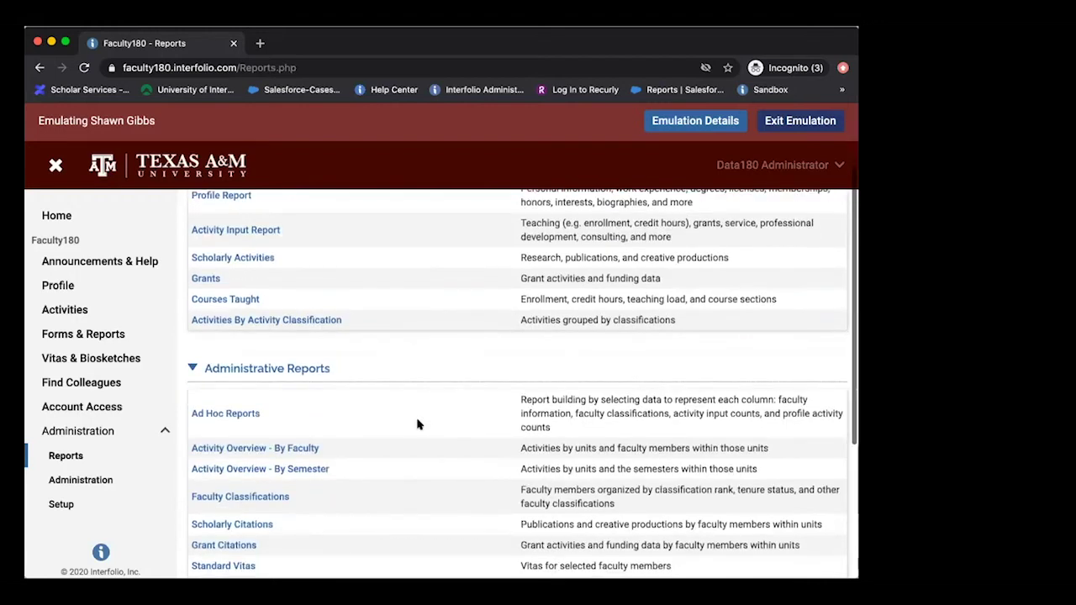
scroll(418, 424, "down", 1)
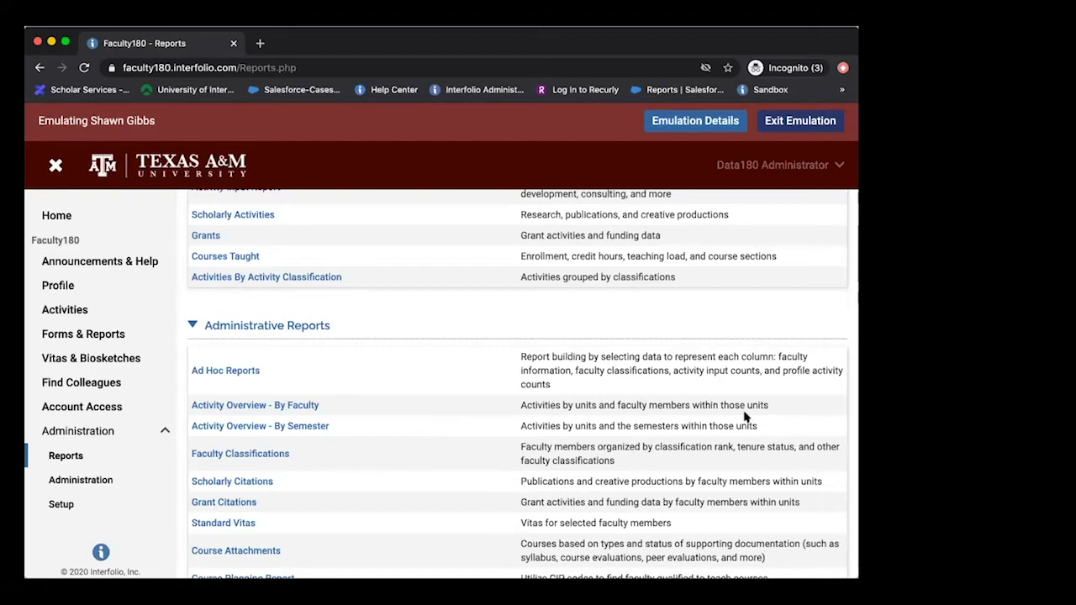
scroll(745, 417, "up", 1)
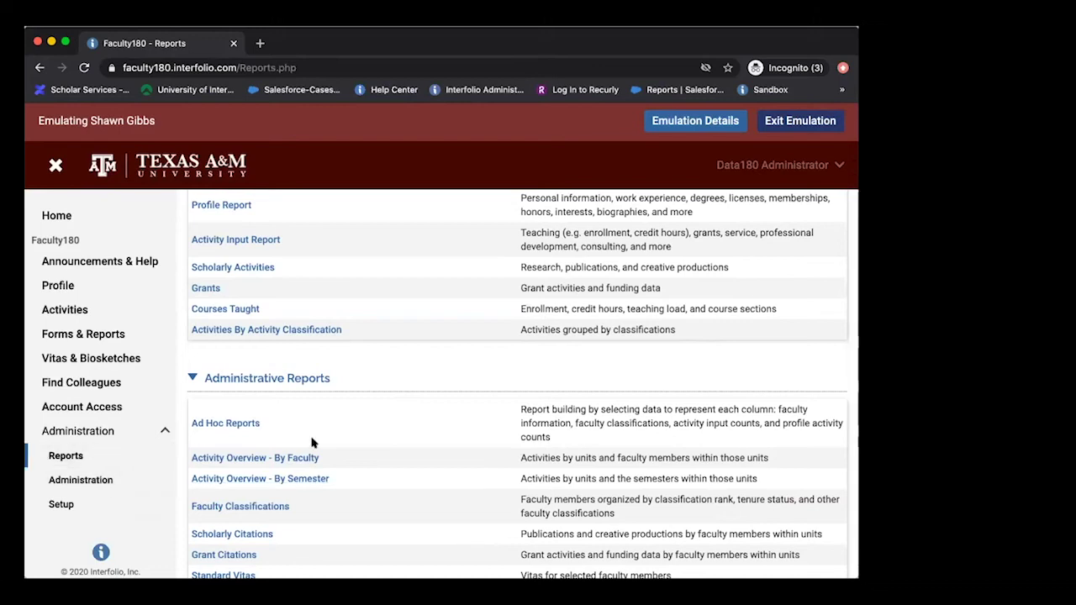
scroll(312, 443, "up", 1)
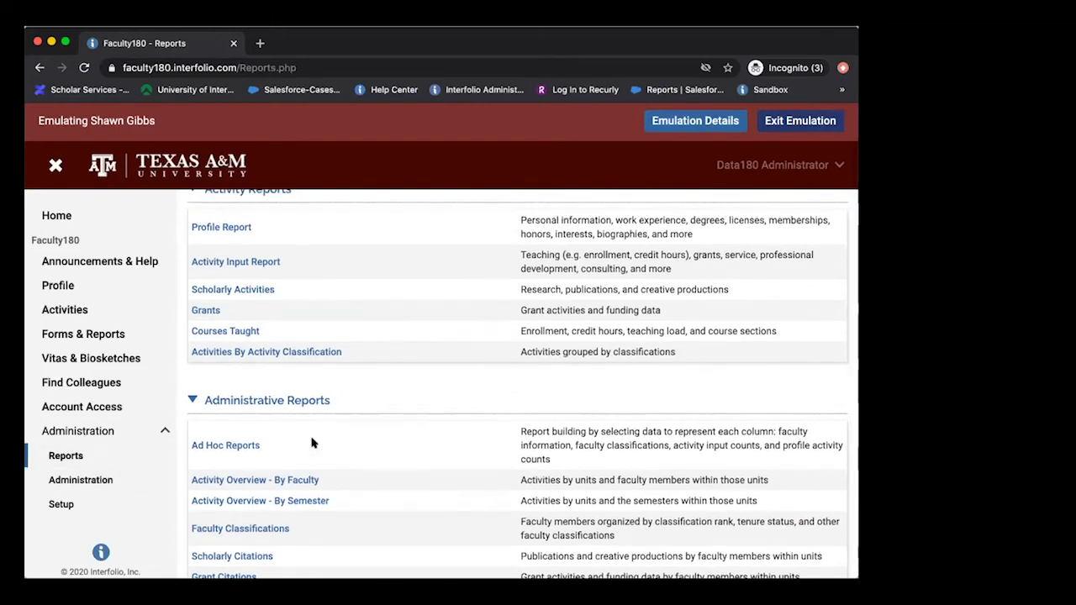
scroll(312, 442, "up", 1)
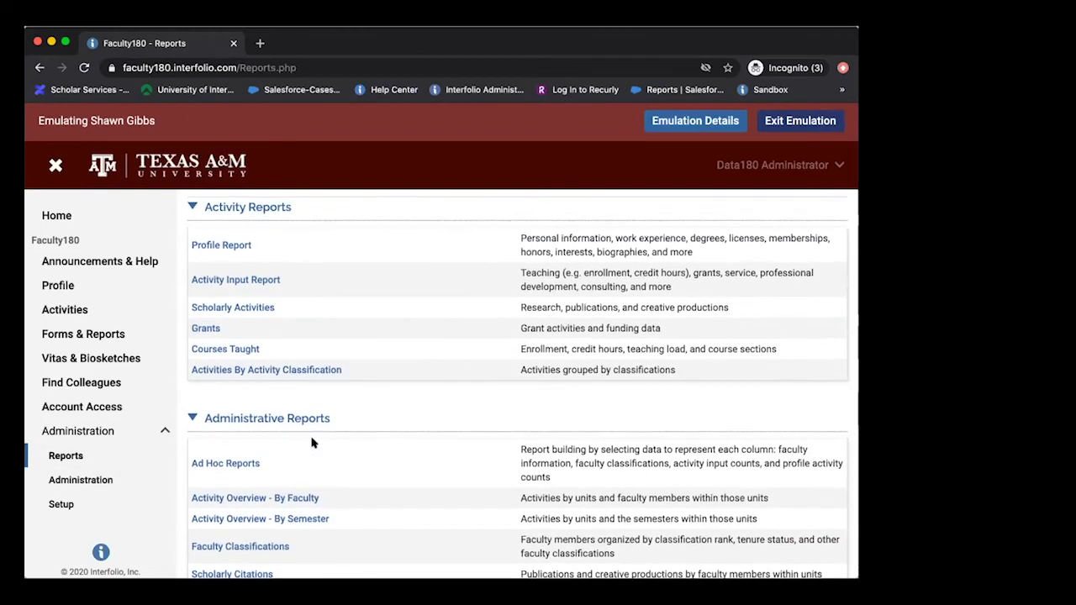
scroll(312, 443, "up", 1)
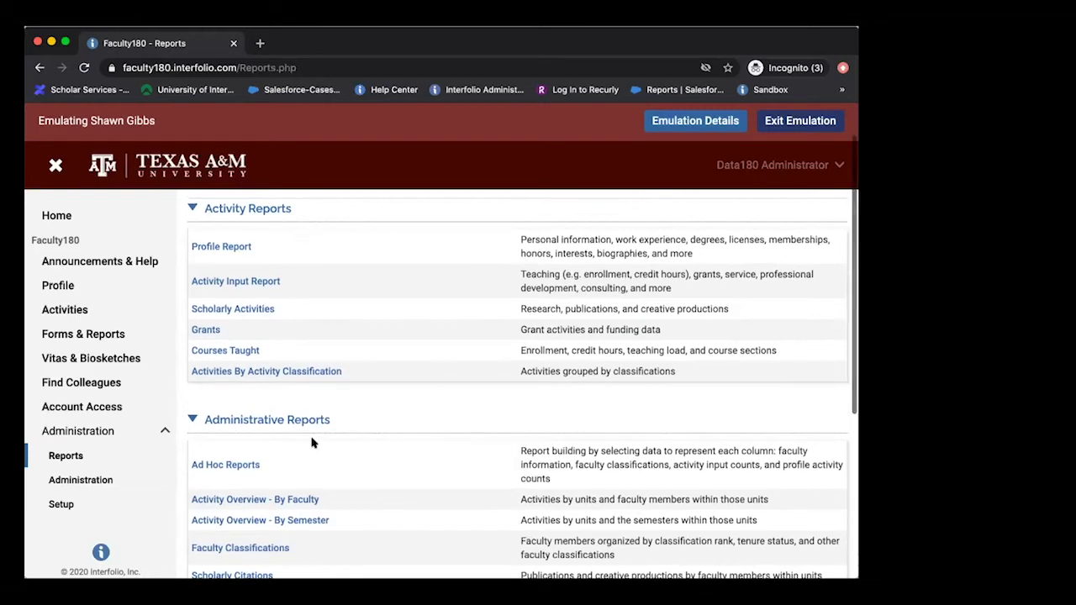
scroll(311, 443, "up", 1)
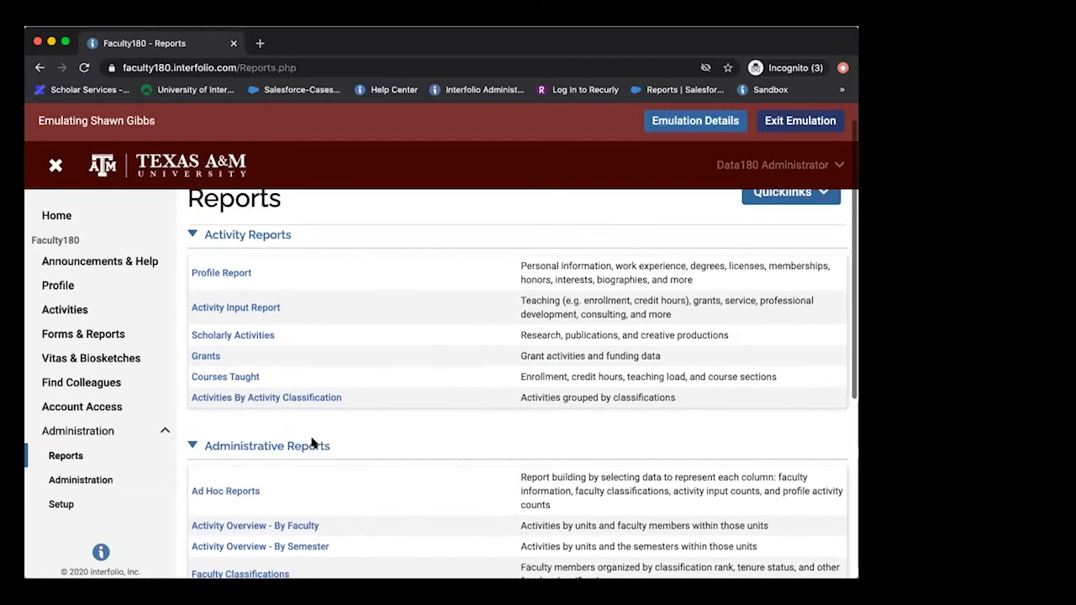
scroll(312, 443, "down", 1)
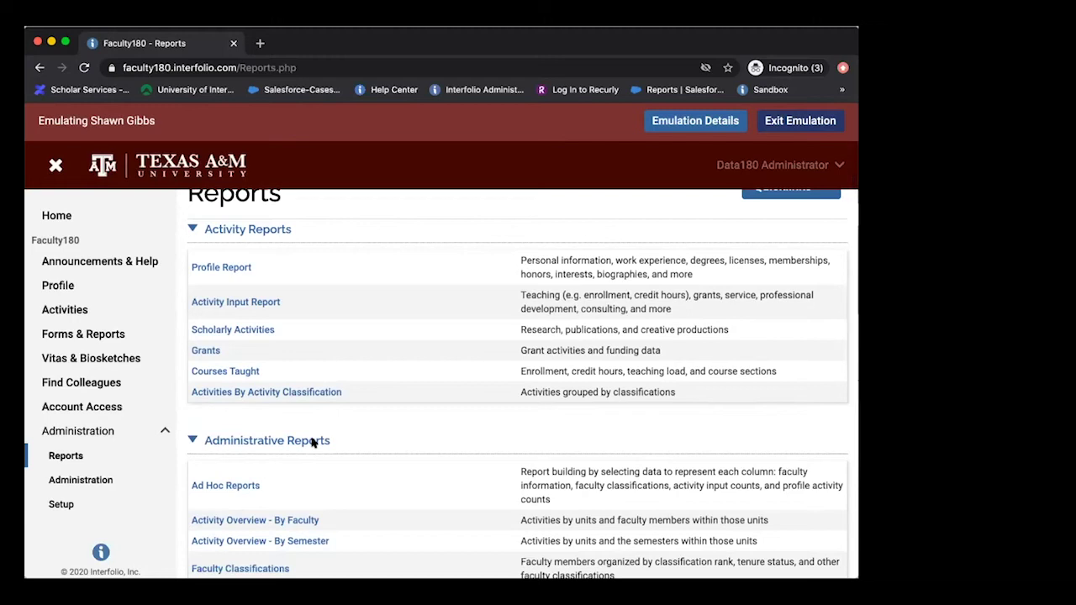
scroll(311, 443, "down", 1)
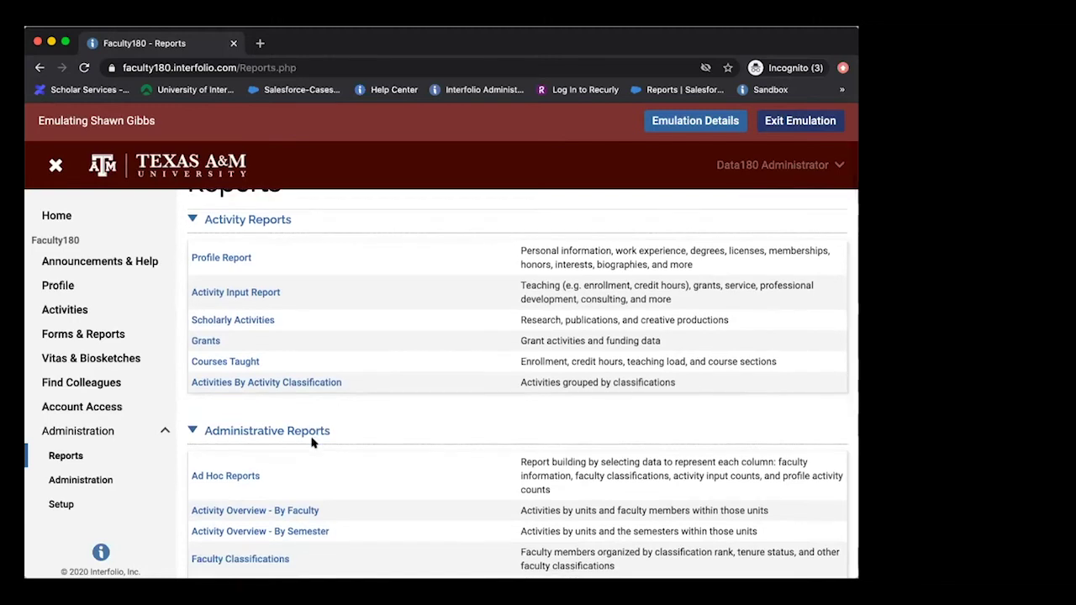
scroll(311, 442, "down", 1)
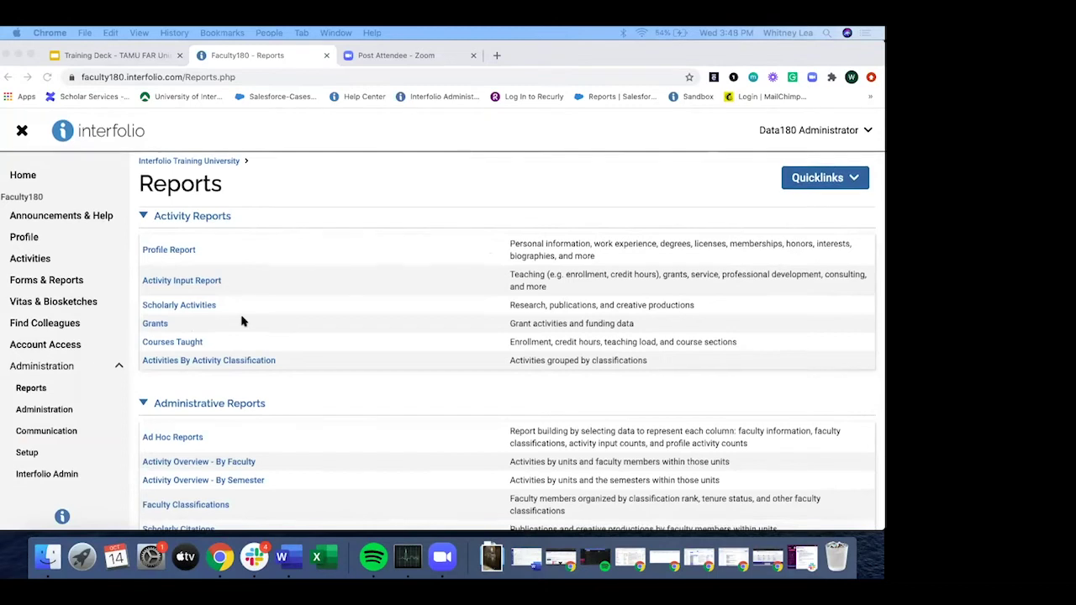
In the training university, start a Profile Report with Current Position as the activity.
left_click(163, 255)
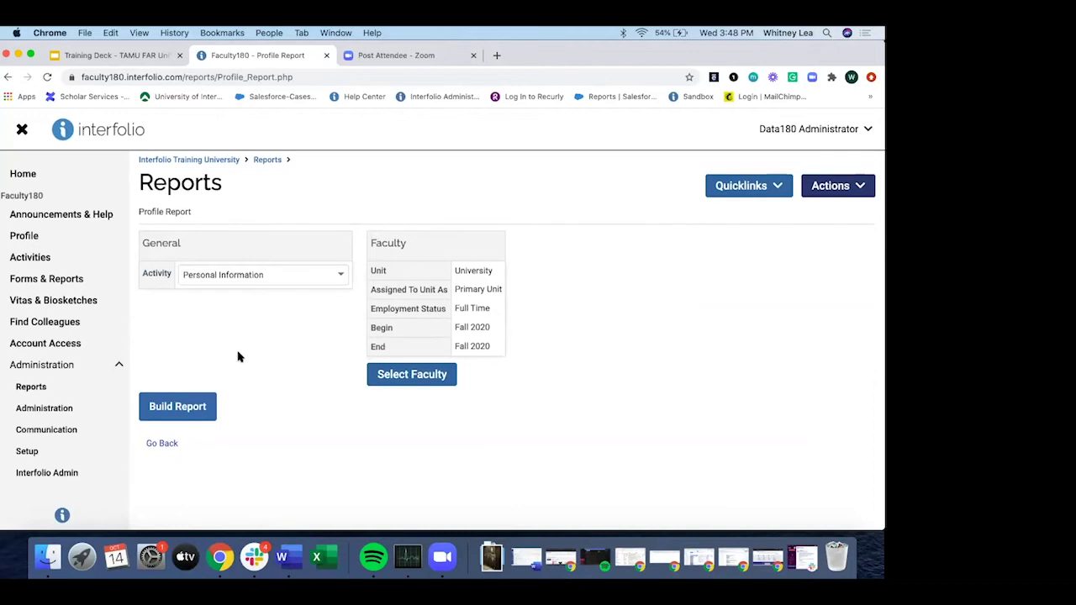
left_click(292, 284)
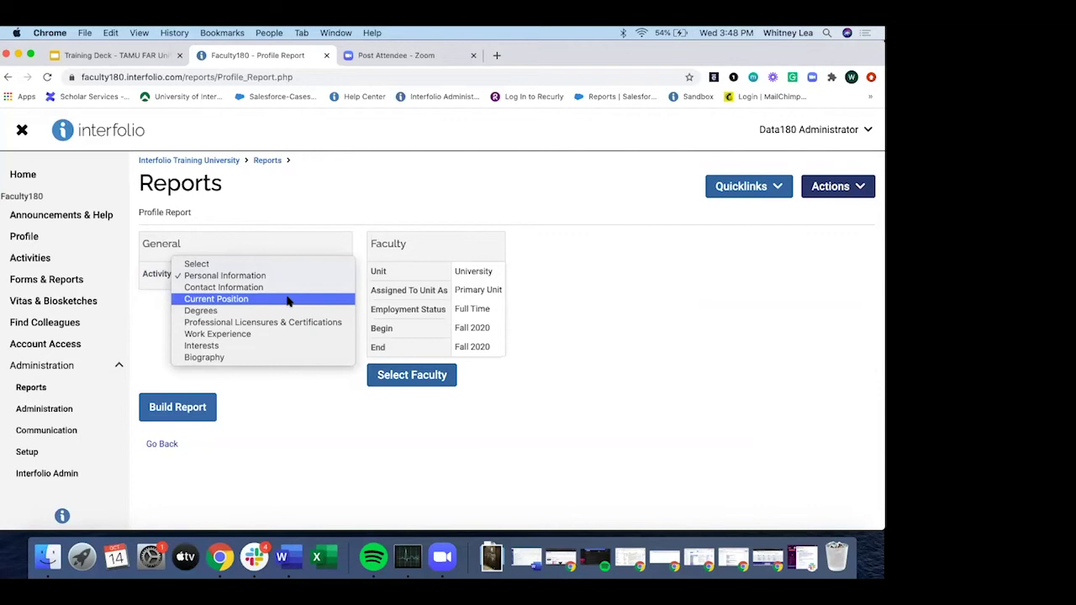
left_click(286, 301)
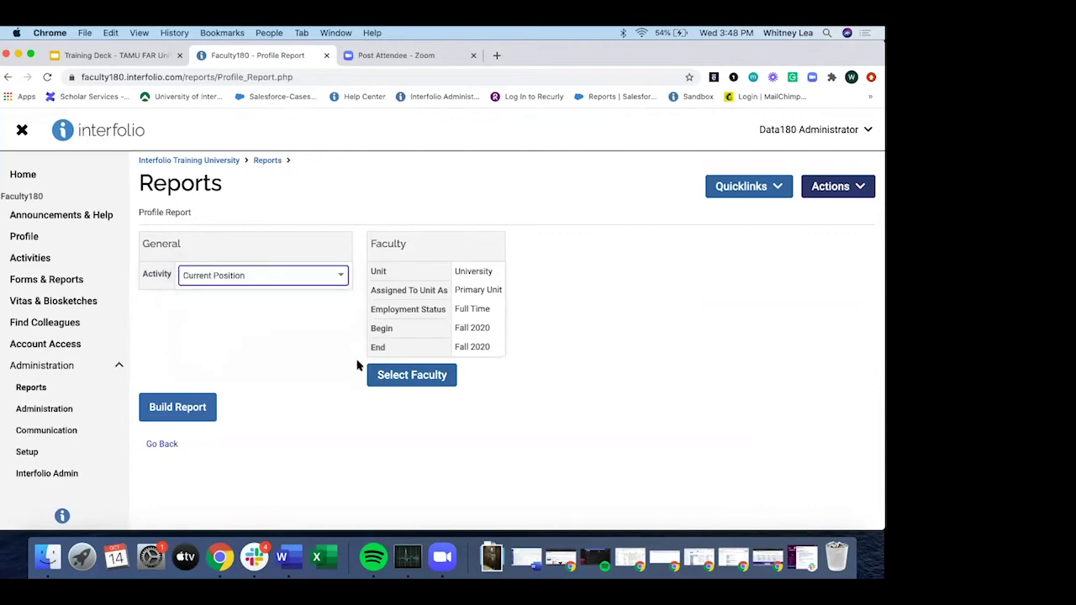
Set the unit filter of the report's faculty selection to College of Business.
left_click(429, 376)
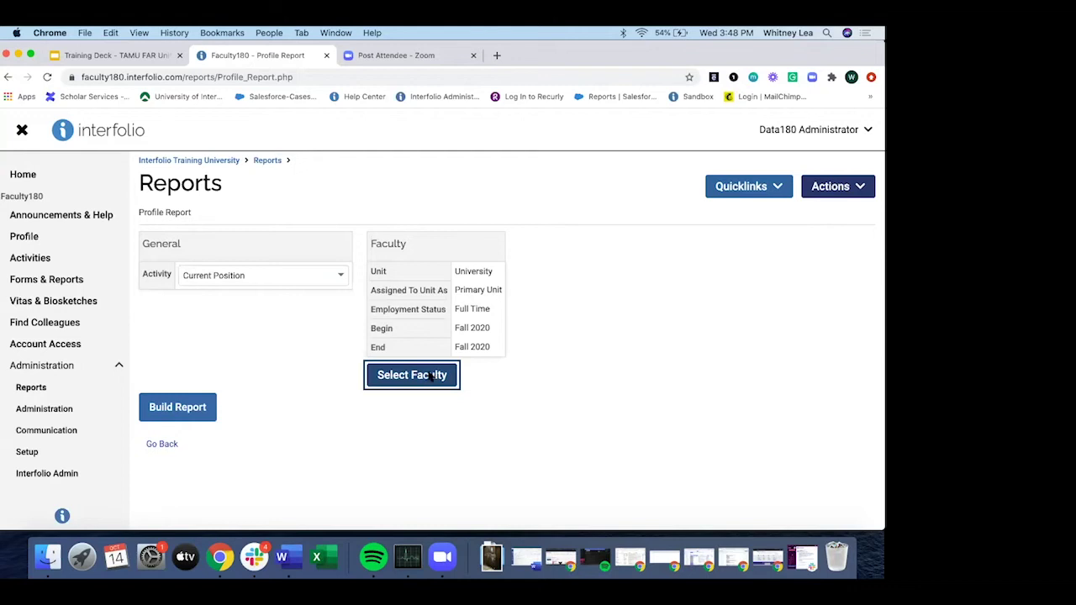
scroll(428, 377, "down", 1)
scroll(428, 375, "up", 1)
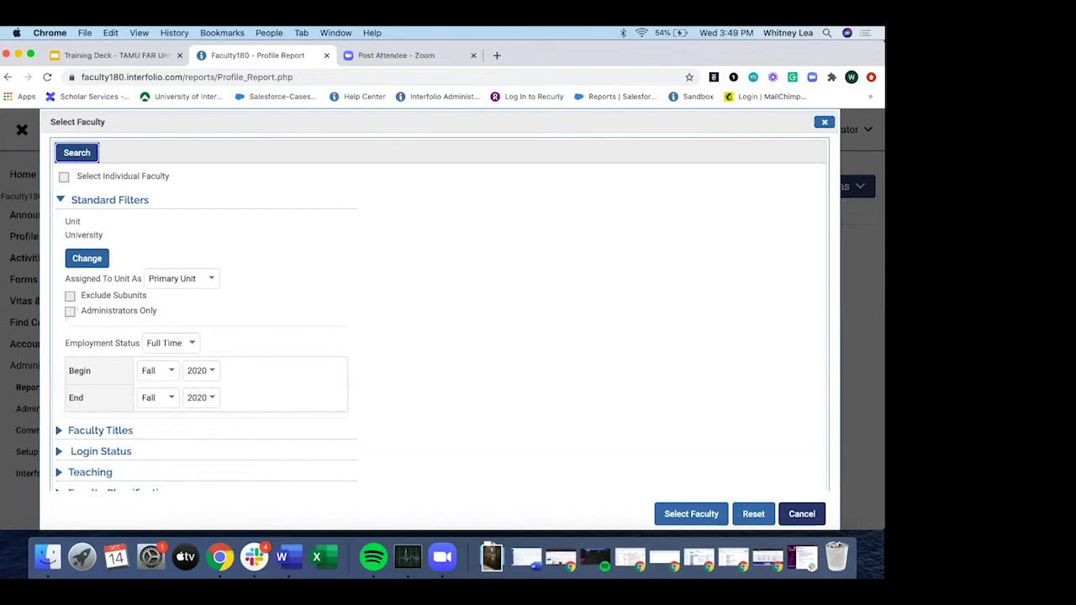
left_click(91, 259)
left_click(173, 295)
scroll(250, 322, "down", 2)
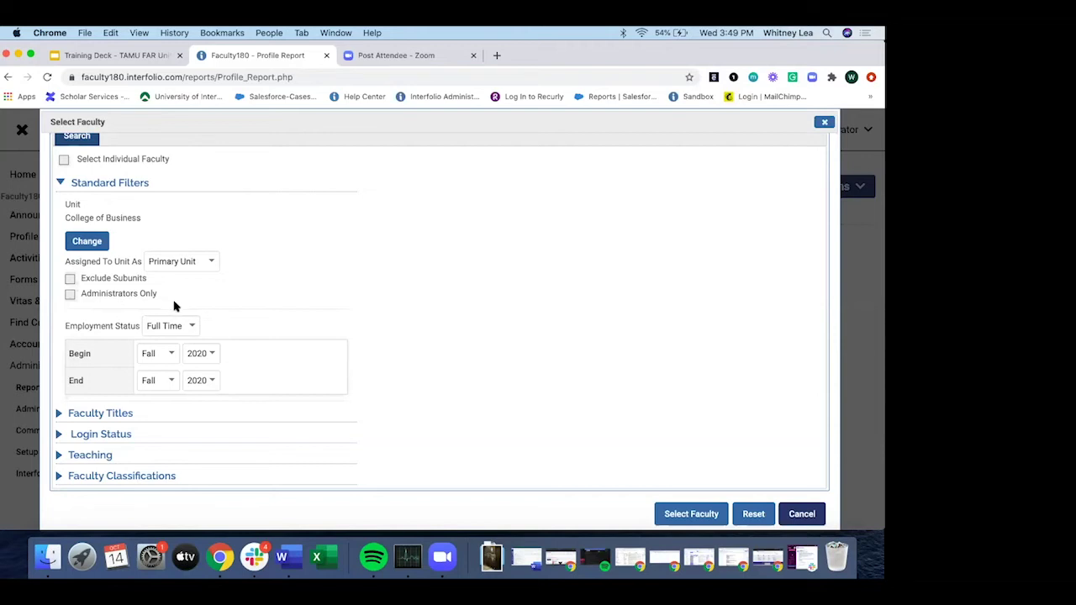
scroll(263, 324, "down", 1)
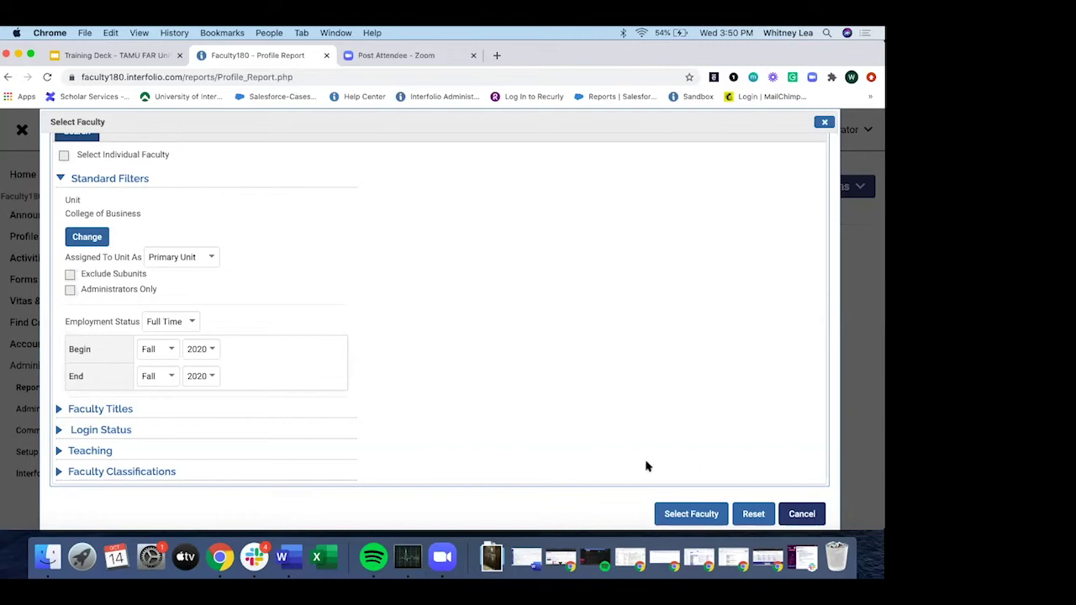
Keep the employment status at Full Time and set the faculty selection's period from Fall 2014 to Fall 2018.
left_click(192, 324)
left_click(243, 325)
scroll(243, 325, "down", 1)
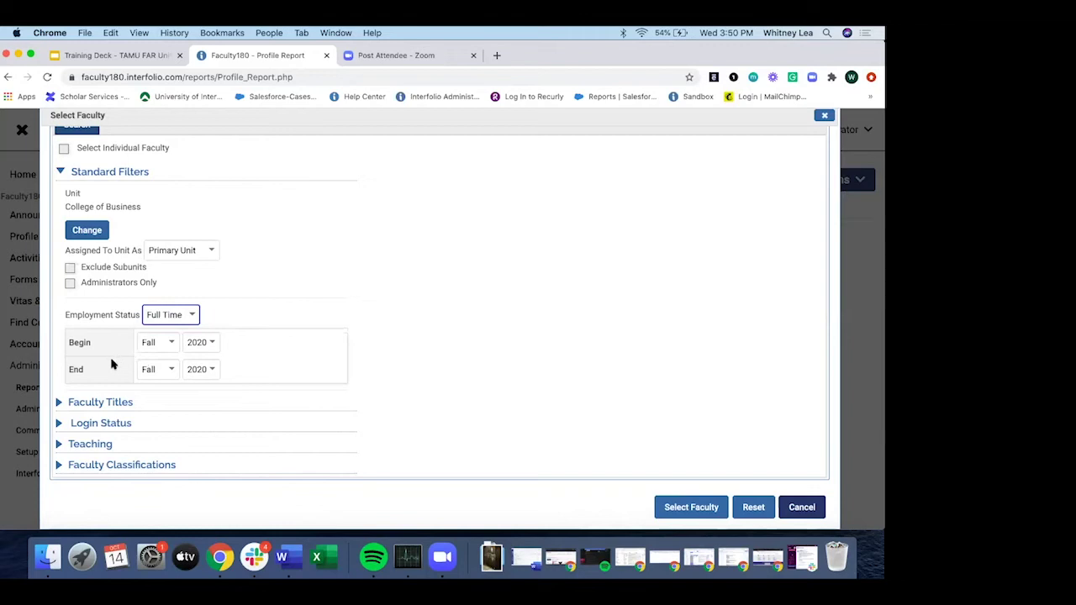
left_click(195, 343)
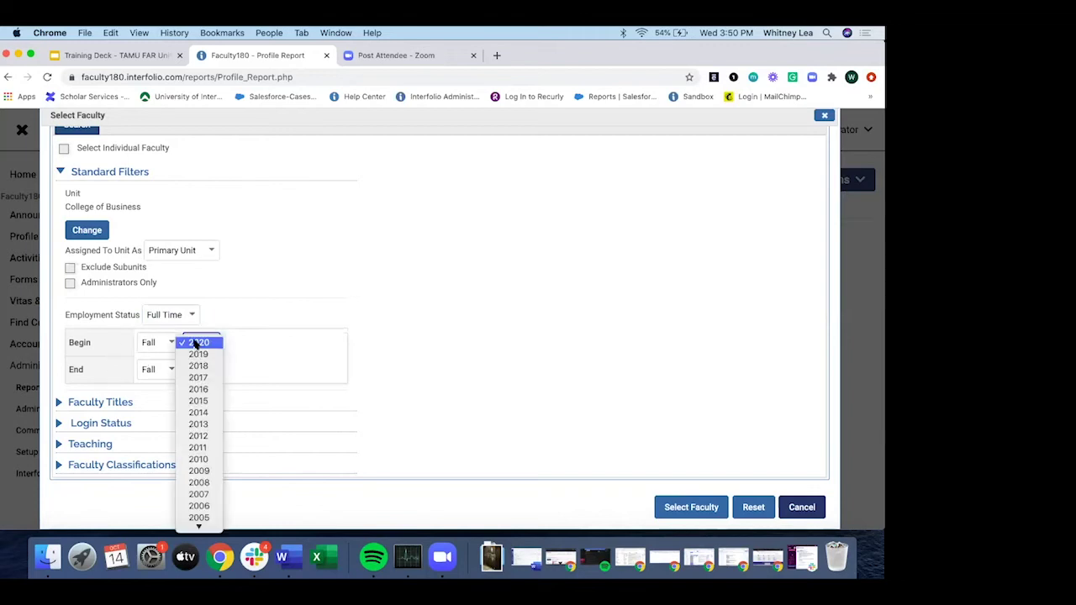
left_click(204, 412)
left_click(202, 370)
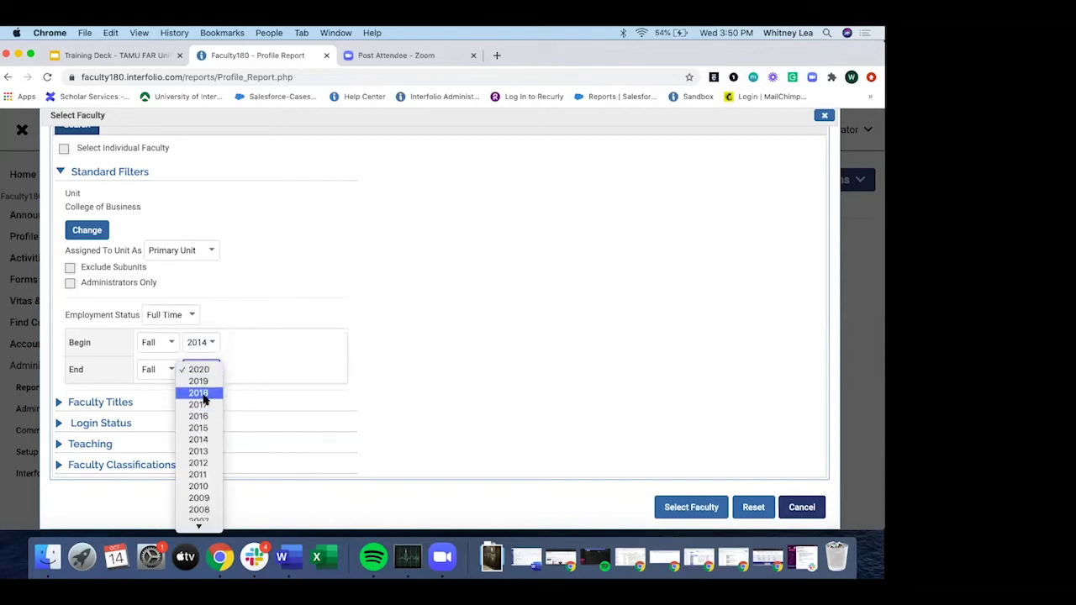
left_click(202, 393)
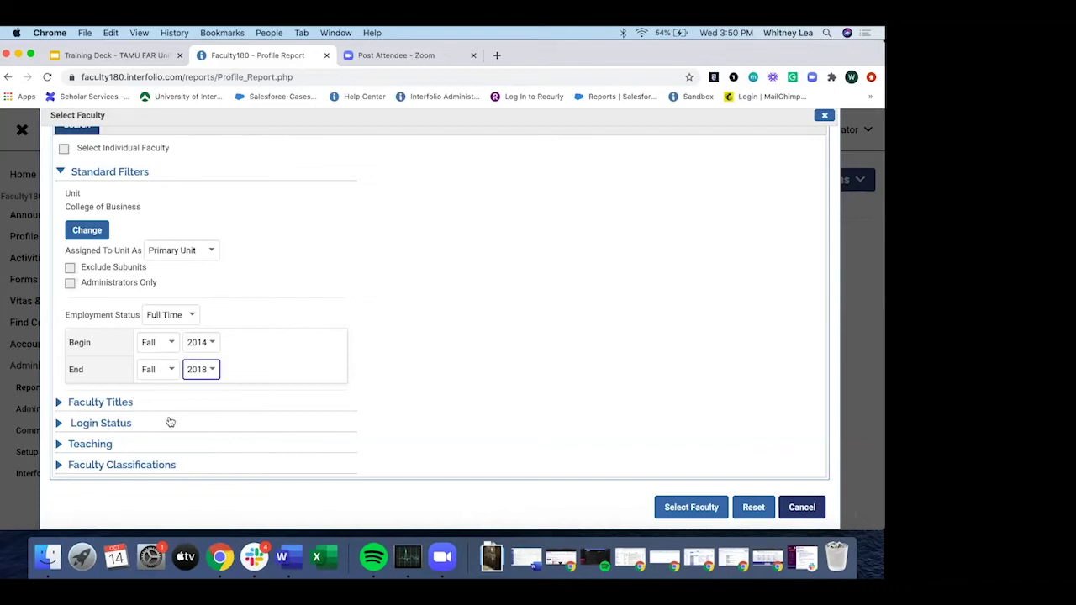
Expand the Faculty Titles, Login Status, Teaching and Faculty Classifications filters to examine their options, keeping Taught Courses at N/A.
left_click(58, 403)
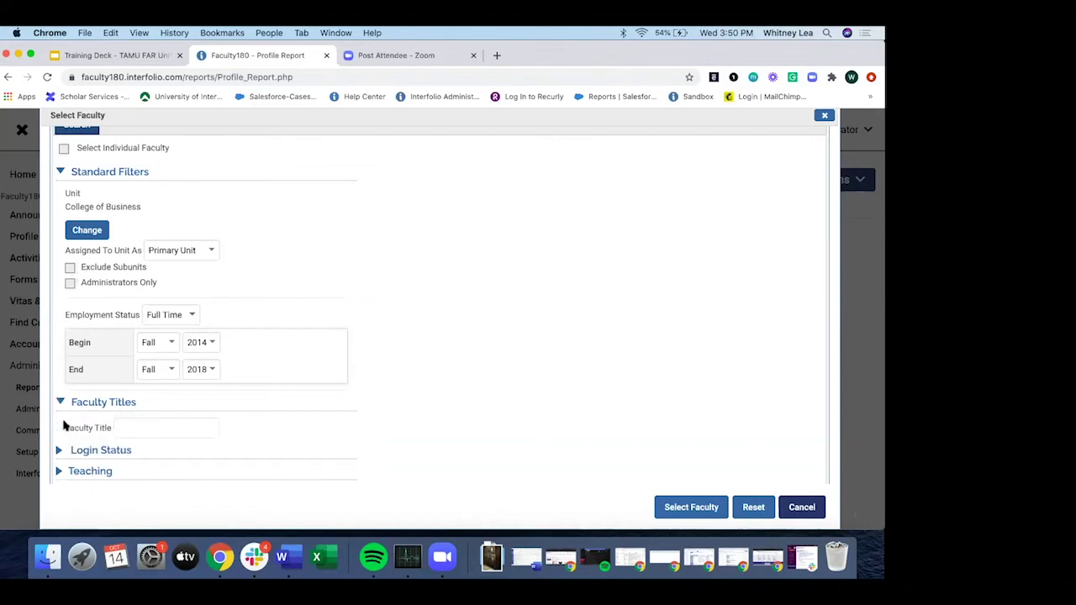
scroll(63, 422, "down", 1)
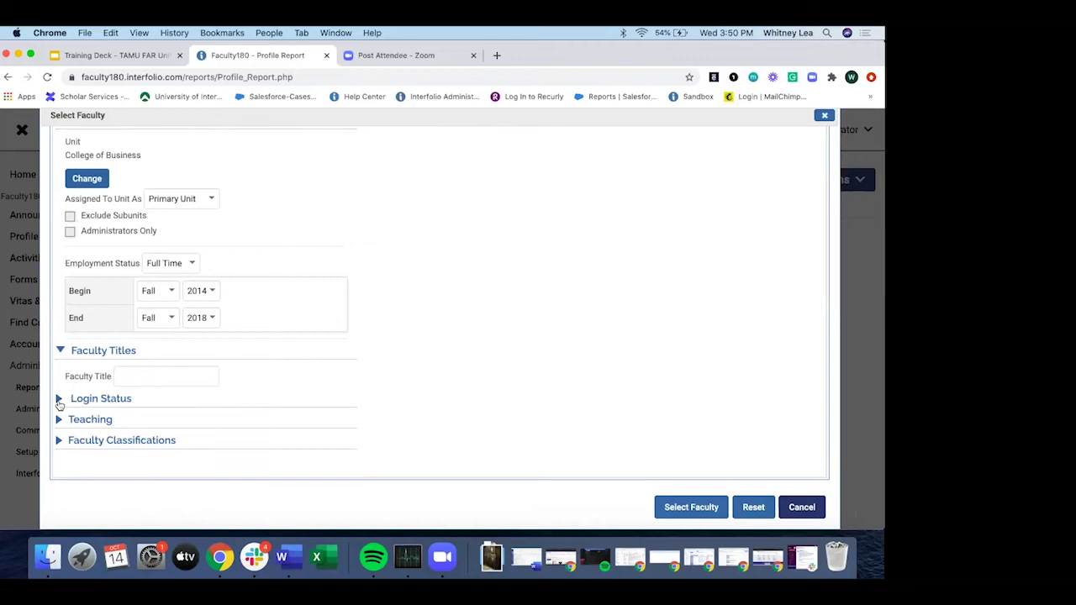
left_click(64, 401)
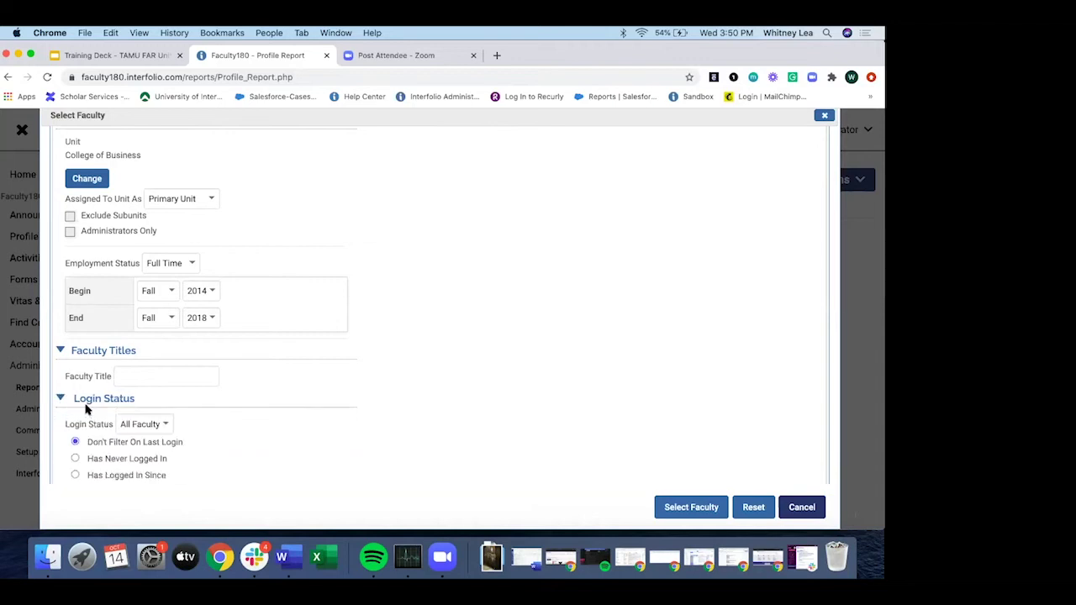
scroll(85, 407, "down", 3)
left_click(60, 426)
scroll(135, 432, "down", 1)
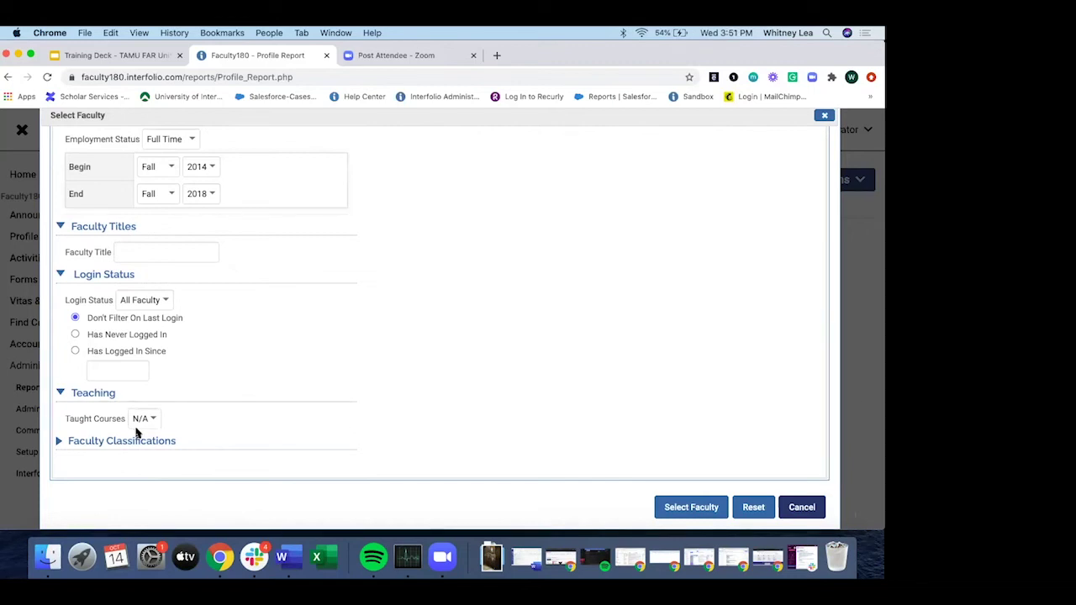
scroll(143, 432, "down", 1)
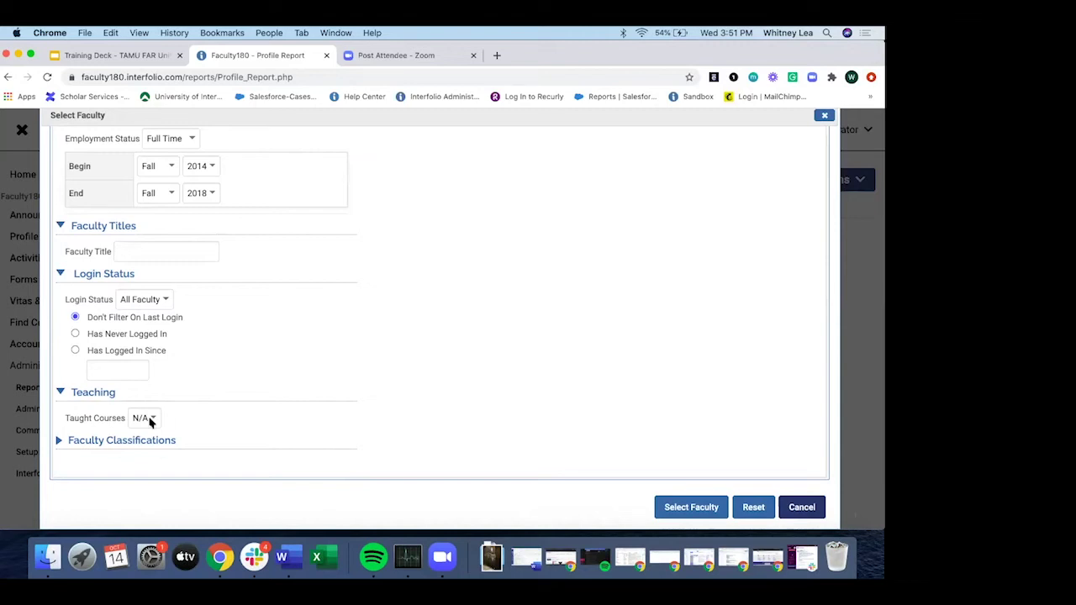
left_click(152, 423)
left_click(142, 418)
left_click(61, 442)
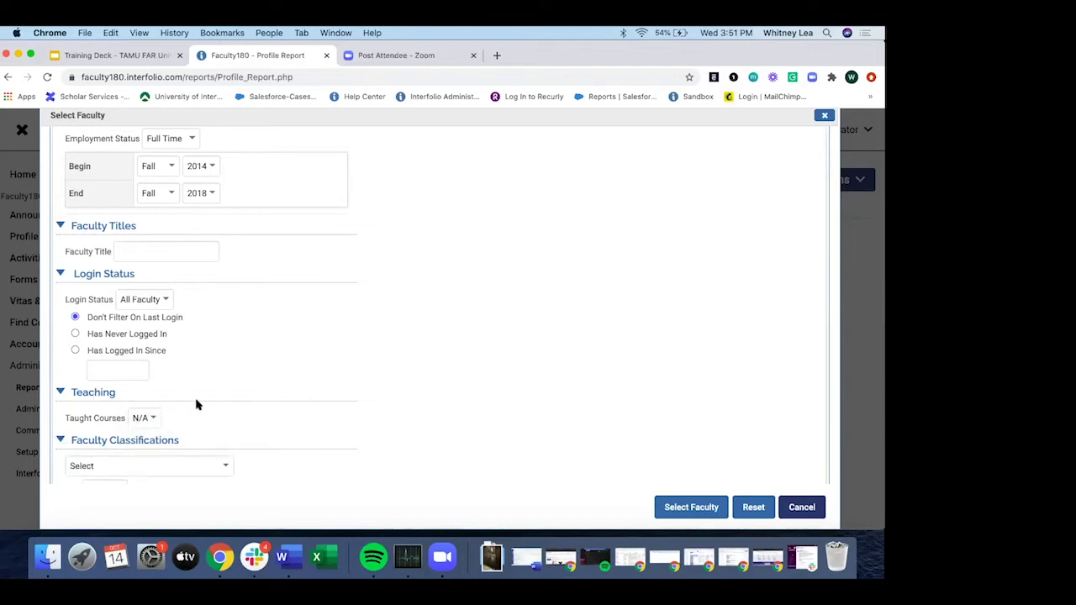
Examine the faculty filters and classifications offered under Faculty Classifications, from Country of Origin to Years In Current Rank, without choosing one.
scroll(196, 404, "down", 3)
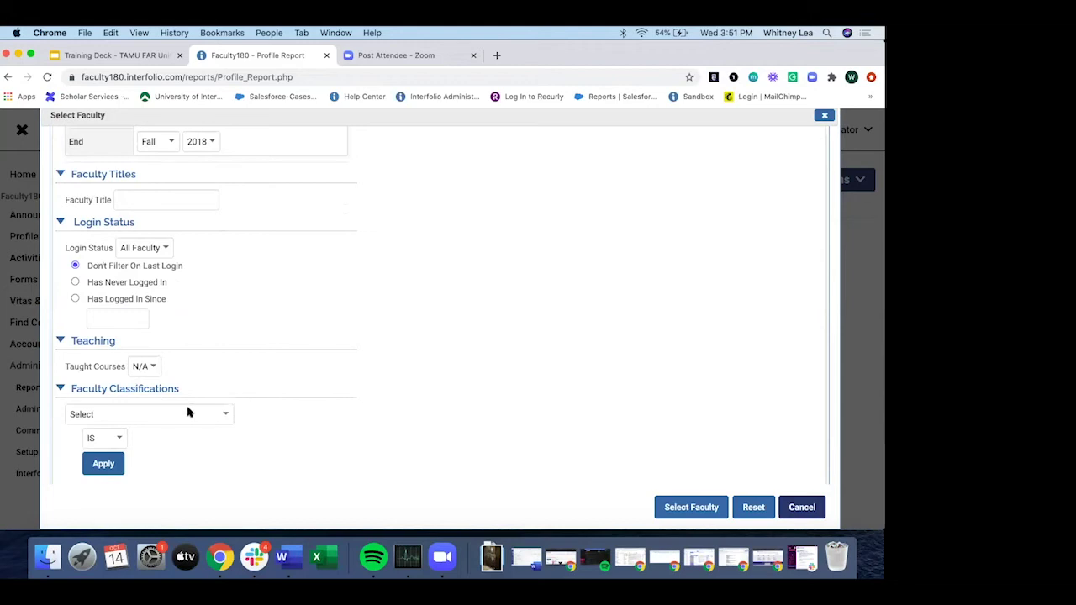
left_click(222, 417)
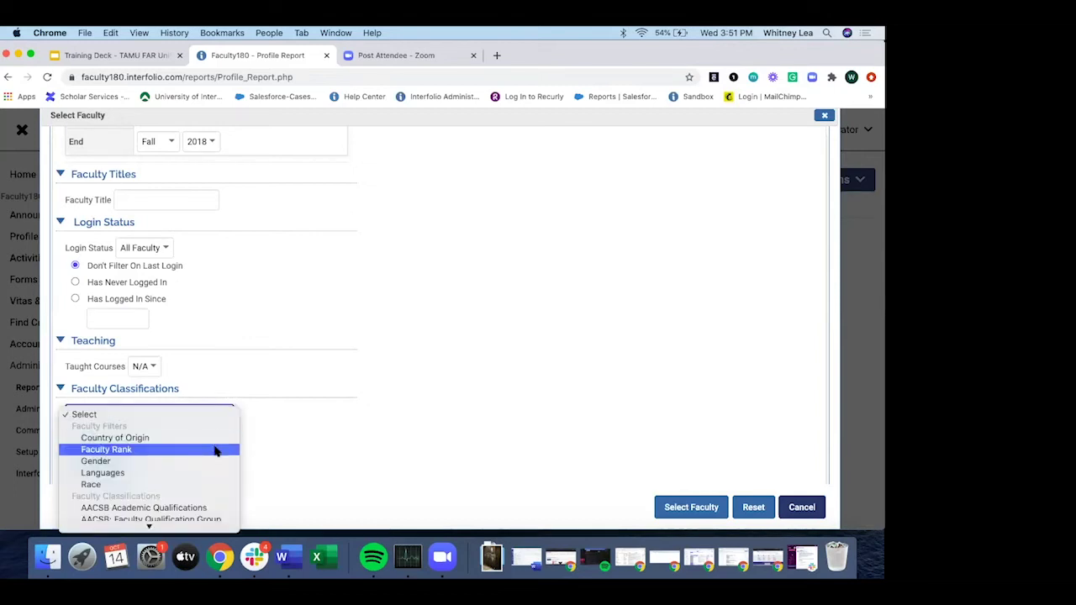
scroll(214, 451, "down", 1)
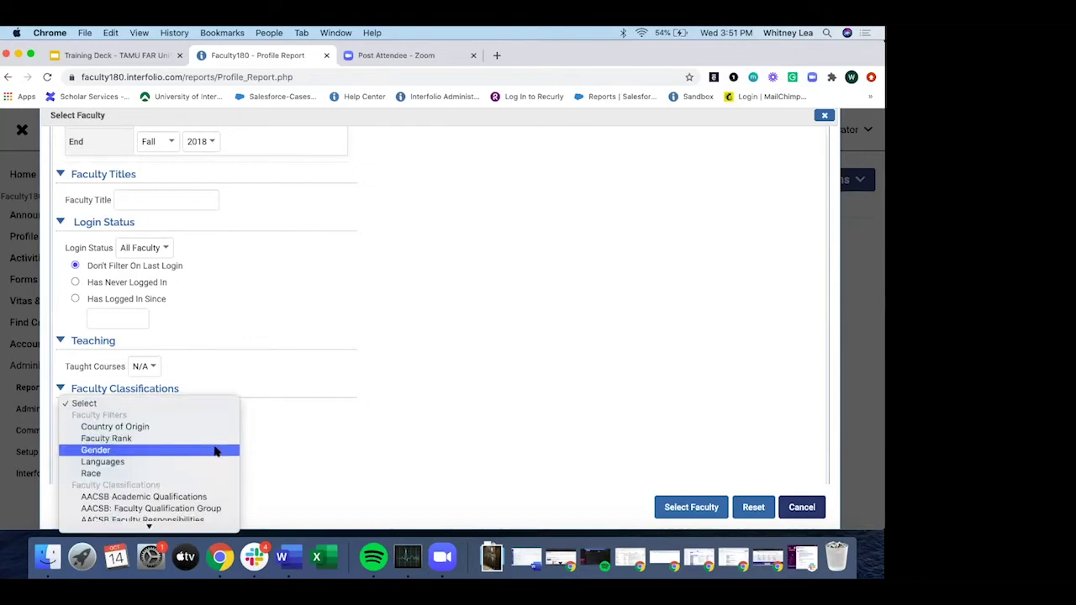
scroll(214, 452, "down", 2)
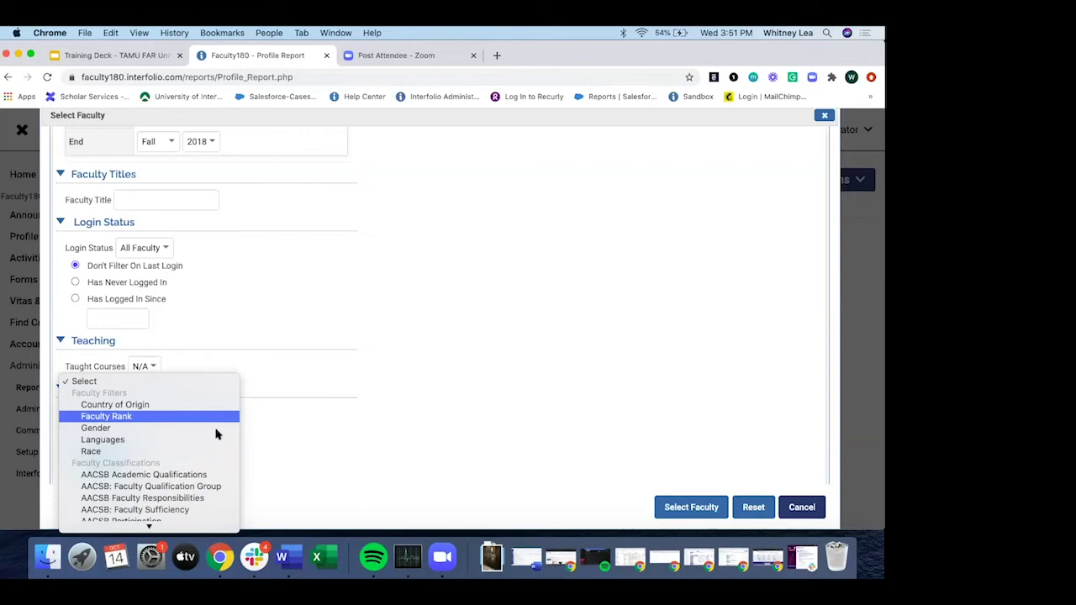
scroll(216, 432, "down", 5)
scroll(211, 416, "down", 1)
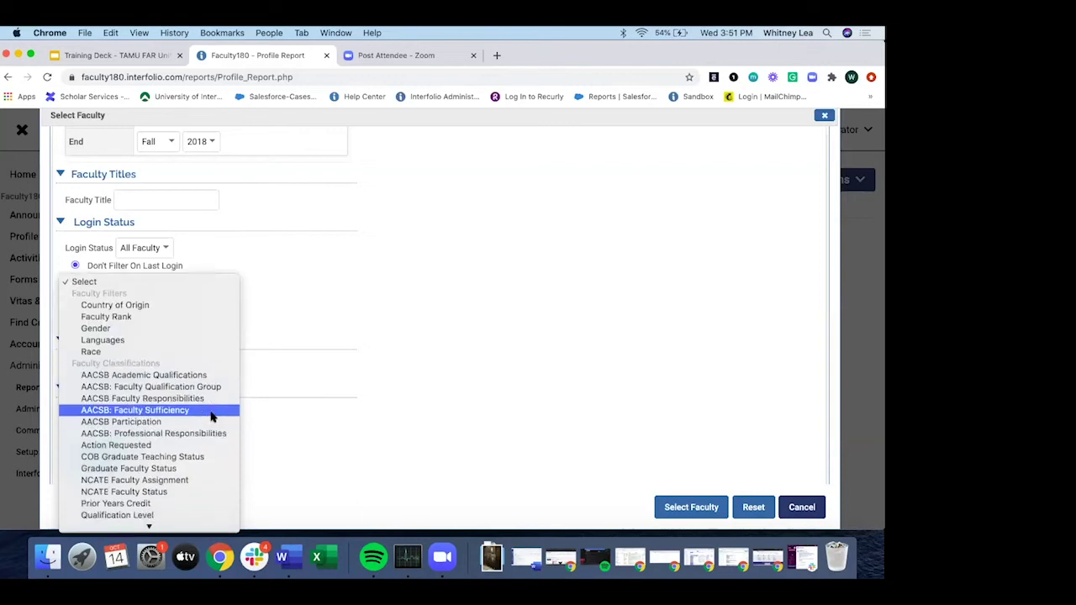
scroll(212, 416, "down", 3)
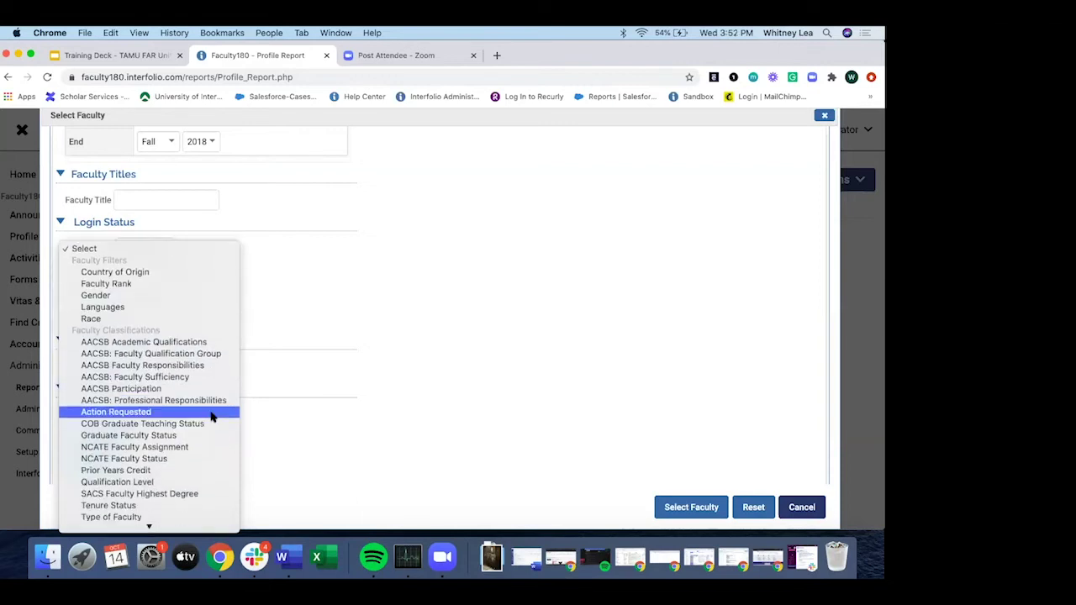
scroll(197, 380, "down", 1)
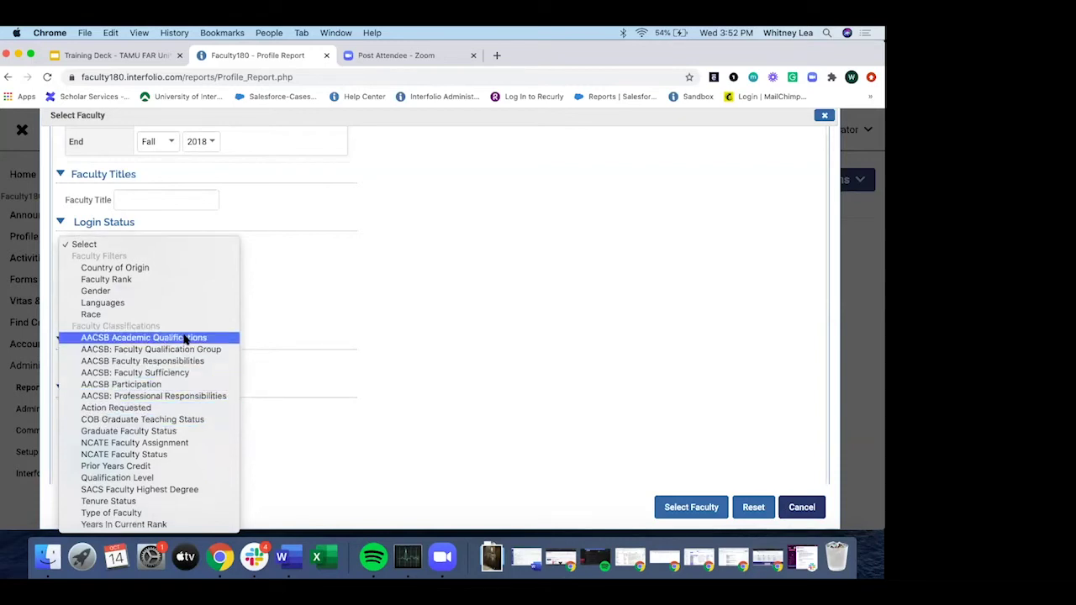
left_click(360, 315)
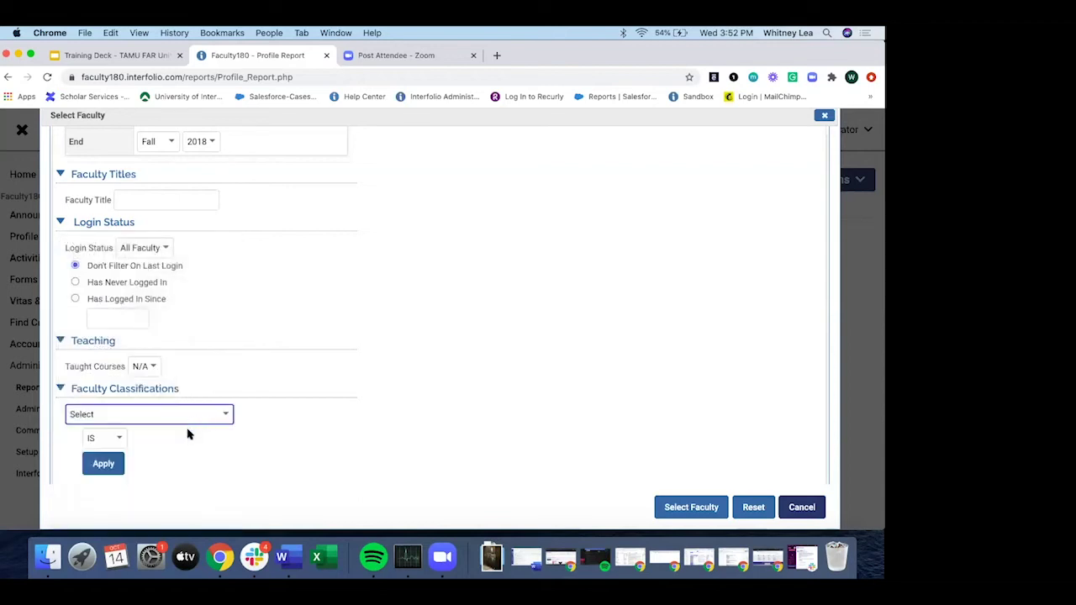
Apply the Faculty Classifications filter with no classification chosen and the condition kept at IS.
scroll(298, 389, "up", 5)
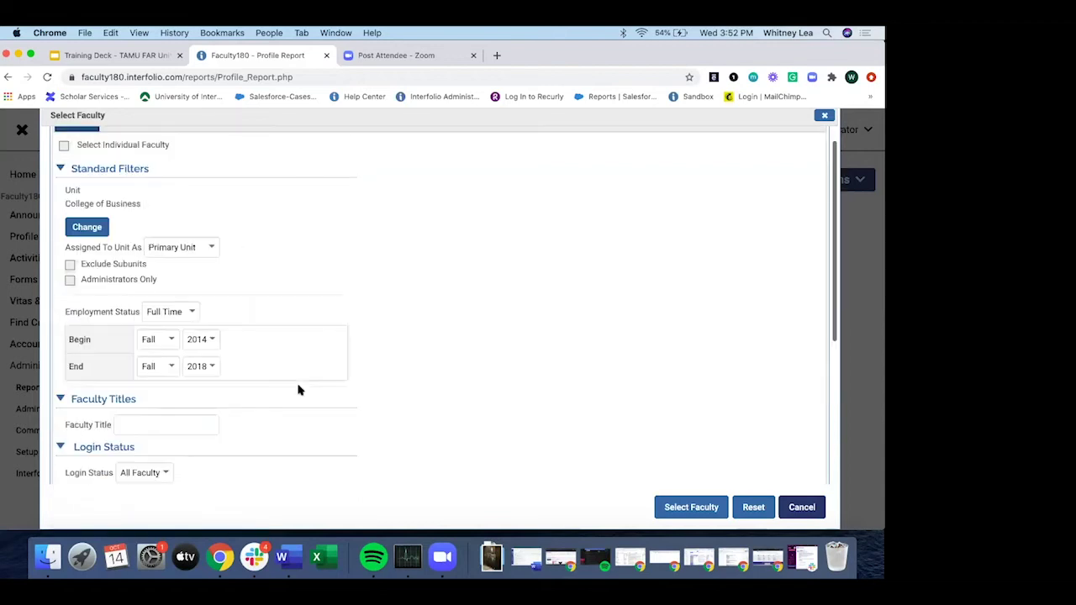
scroll(298, 389, "down", 5)
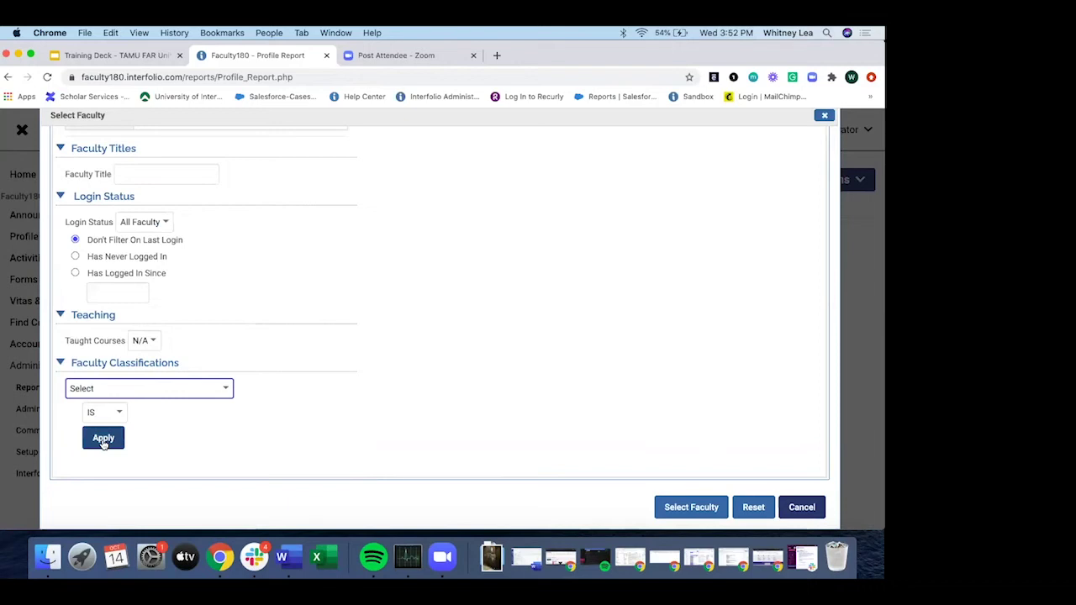
left_click(103, 443)
scroll(249, 388, "up", 5)
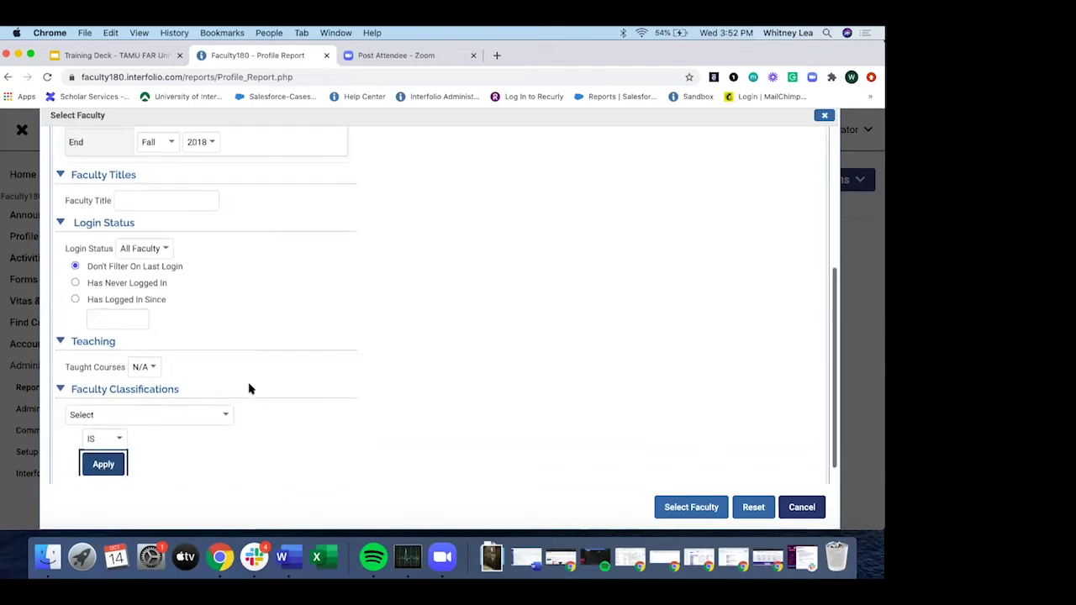
scroll(249, 389, "up", 2)
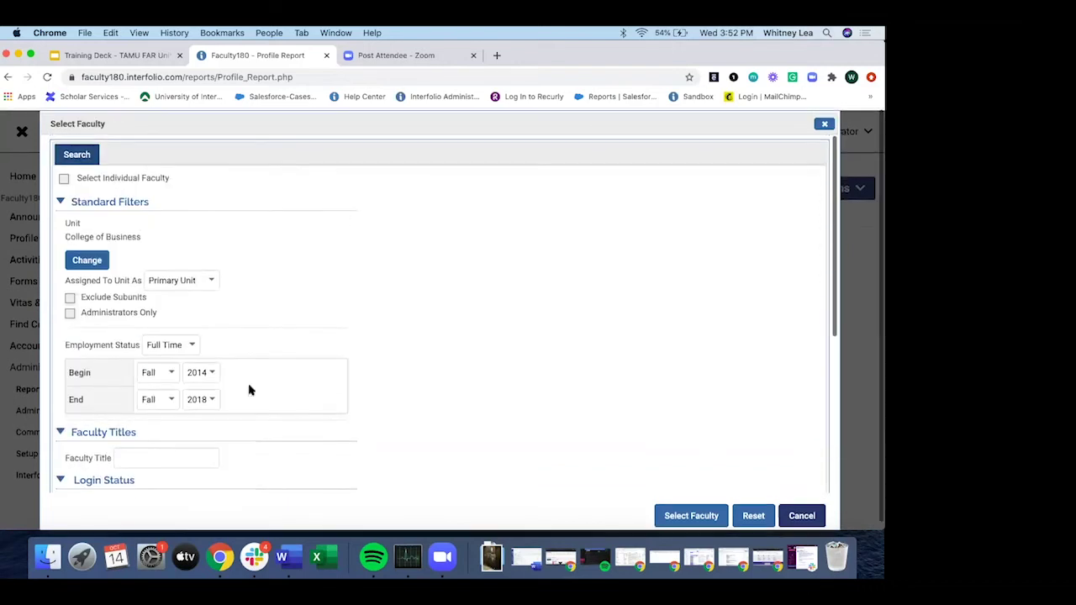
Enable individual faculty selection and list the names of the available College of Business faculty.
left_click(65, 176)
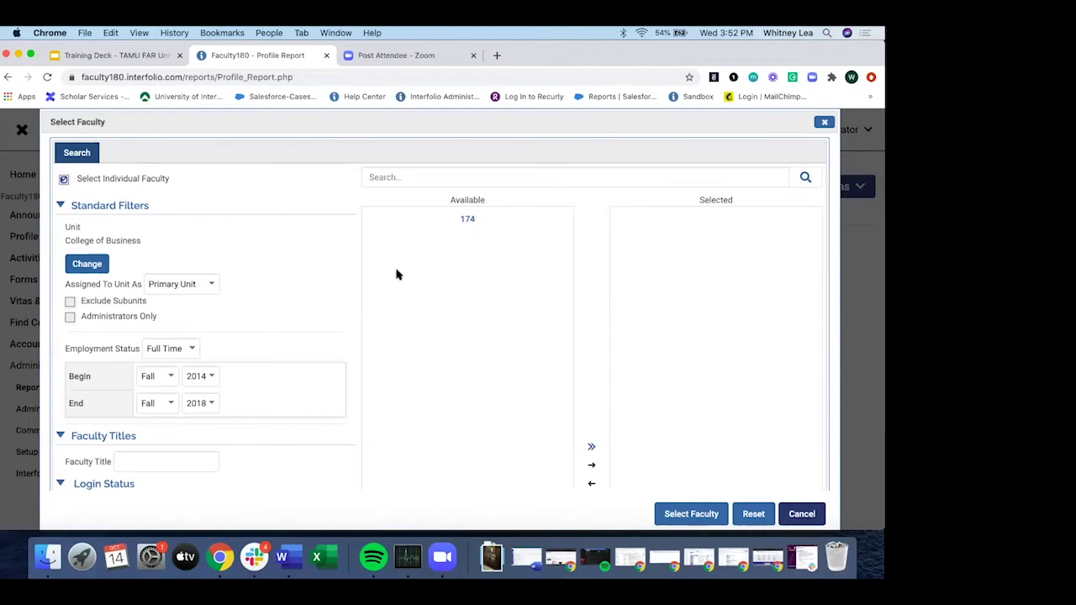
left_click(467, 220)
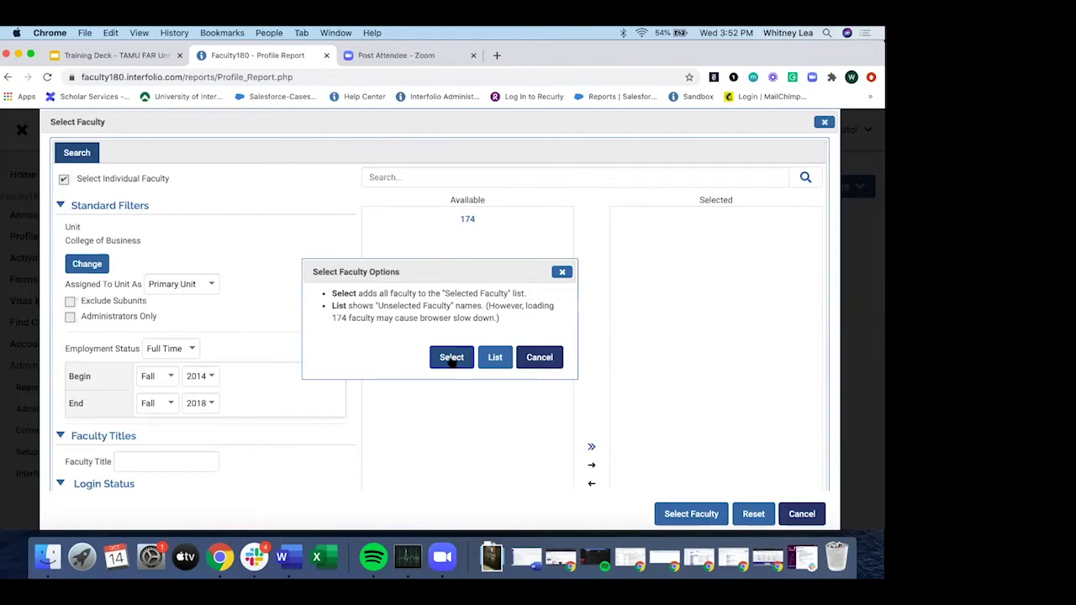
left_click(495, 358)
left_click(495, 358)
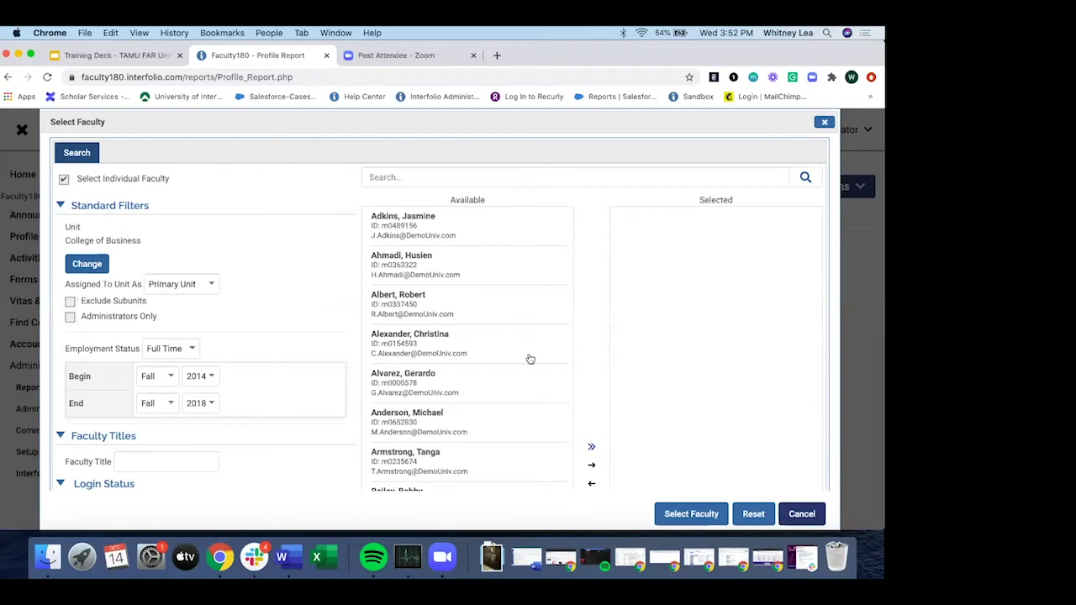
Move all available faculty to the selected list and confirm the faculty selection.
scroll(568, 409, "down", 2)
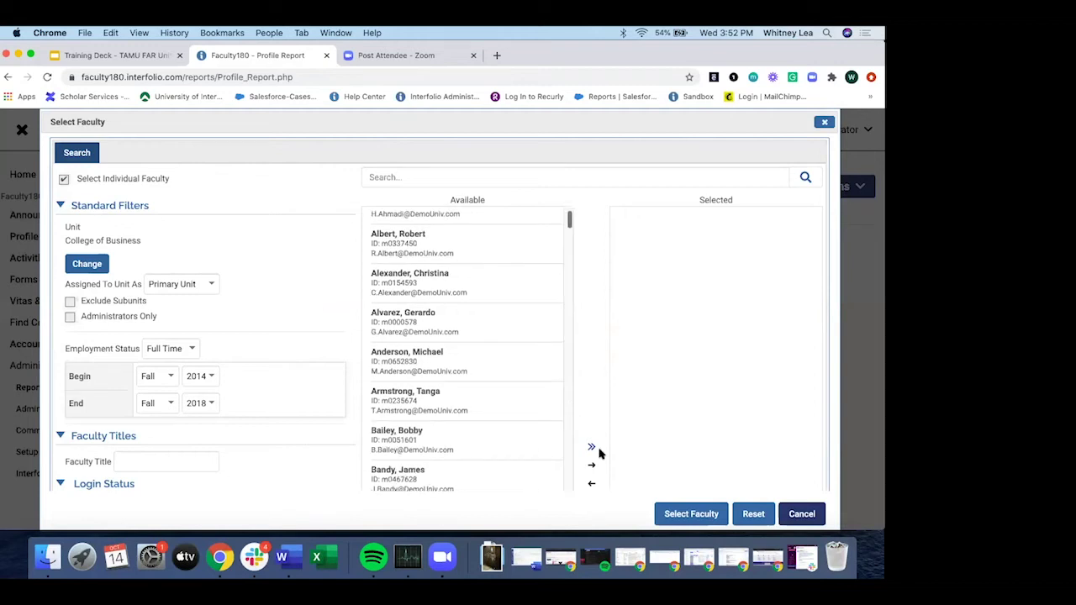
scroll(598, 449, "down", 2)
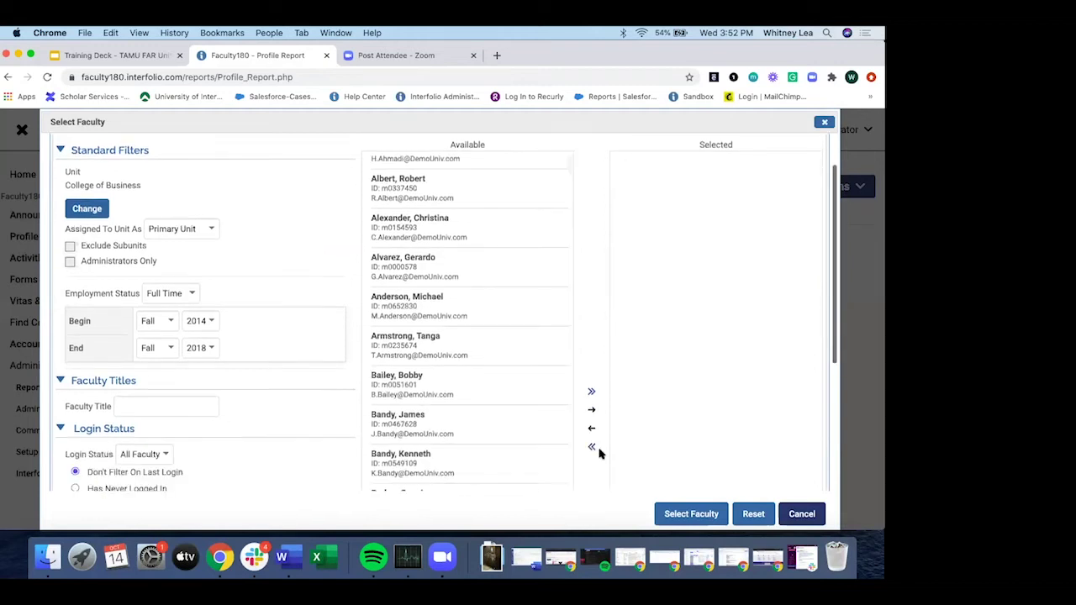
left_click(591, 392)
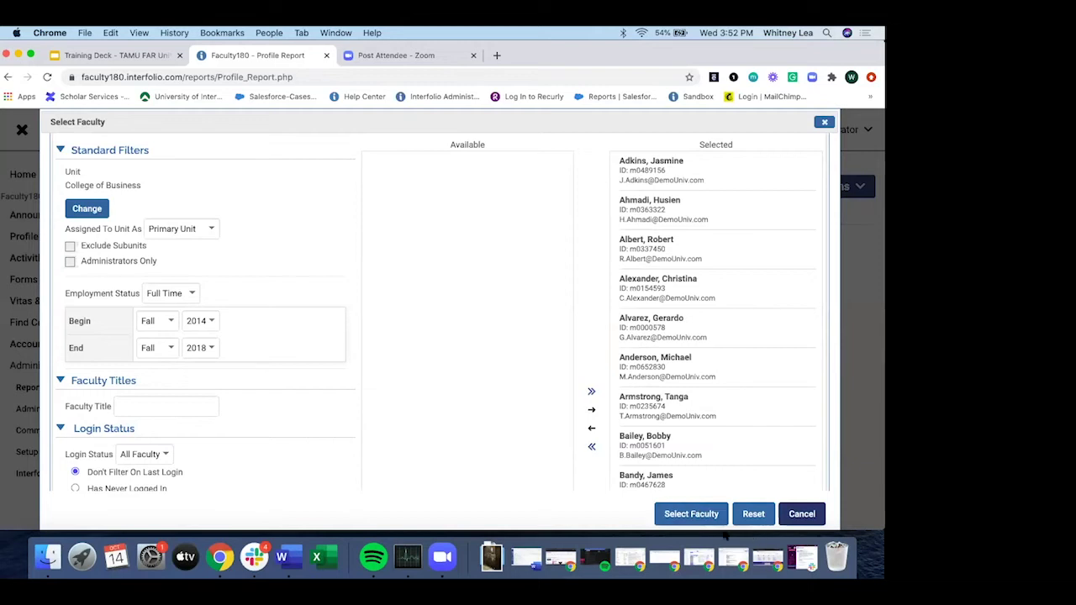
left_click(691, 514)
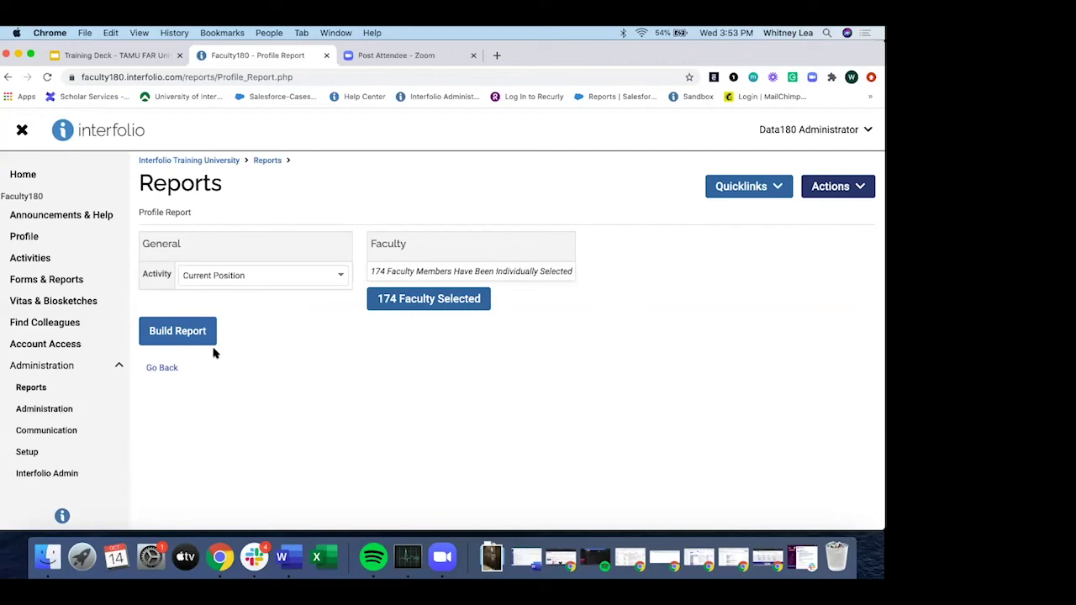
Build the Current Position profile report for the selected faculty and review the position titles and academic ranks.
left_click(184, 331)
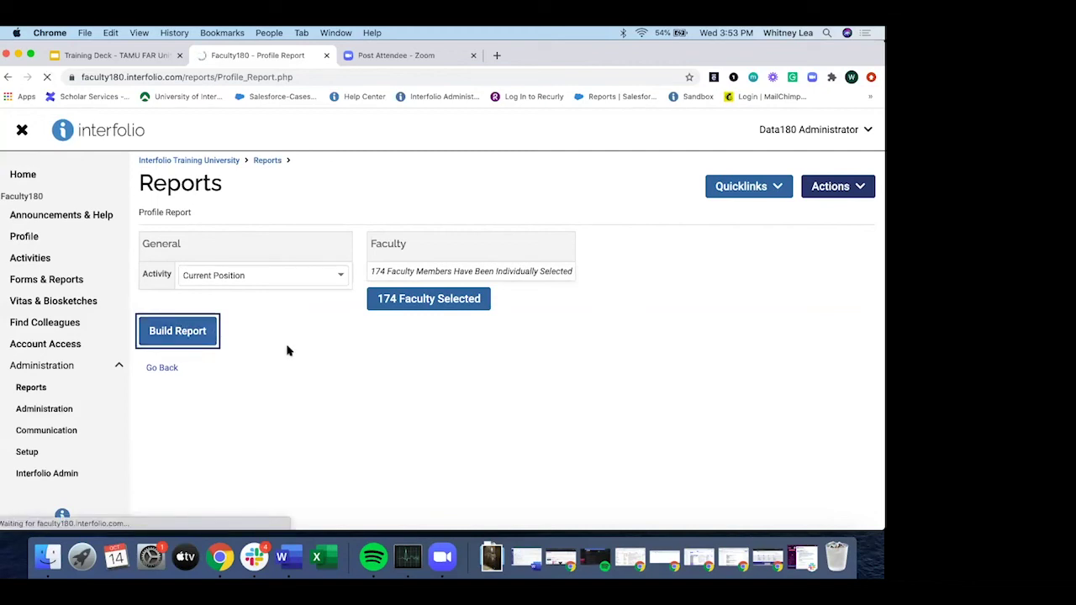
scroll(287, 351, "down", 1)
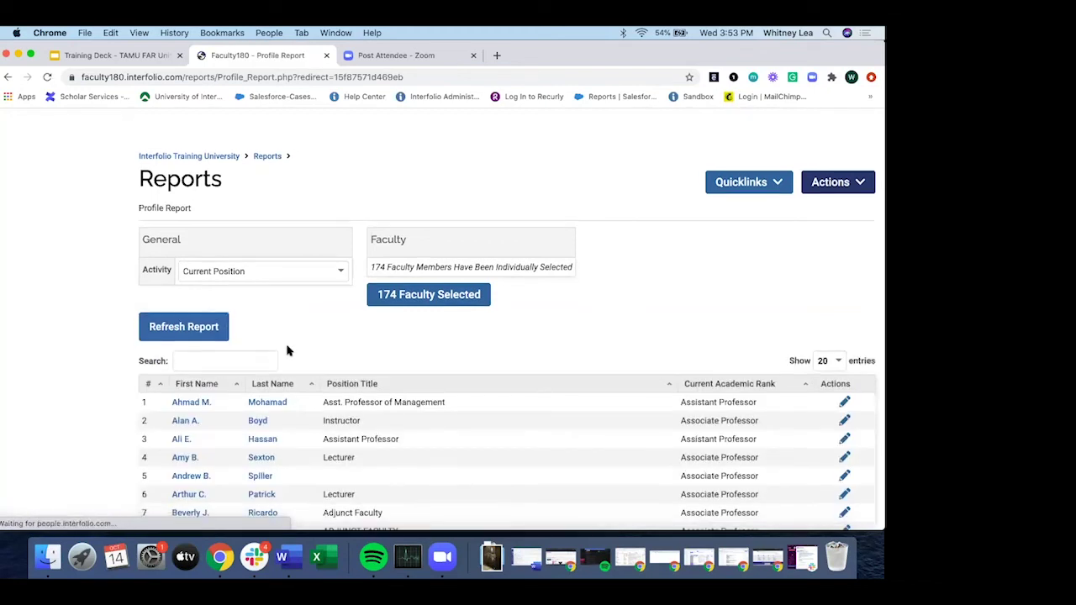
scroll(286, 351, "down", 2)
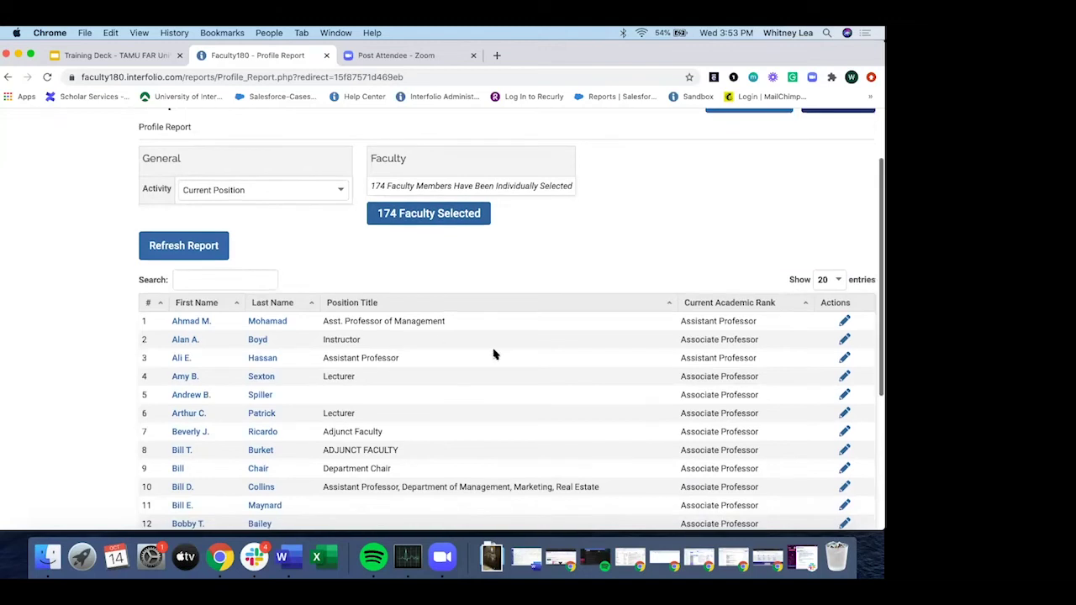
scroll(345, 286, "down", 1)
scroll(311, 263, "up", 1)
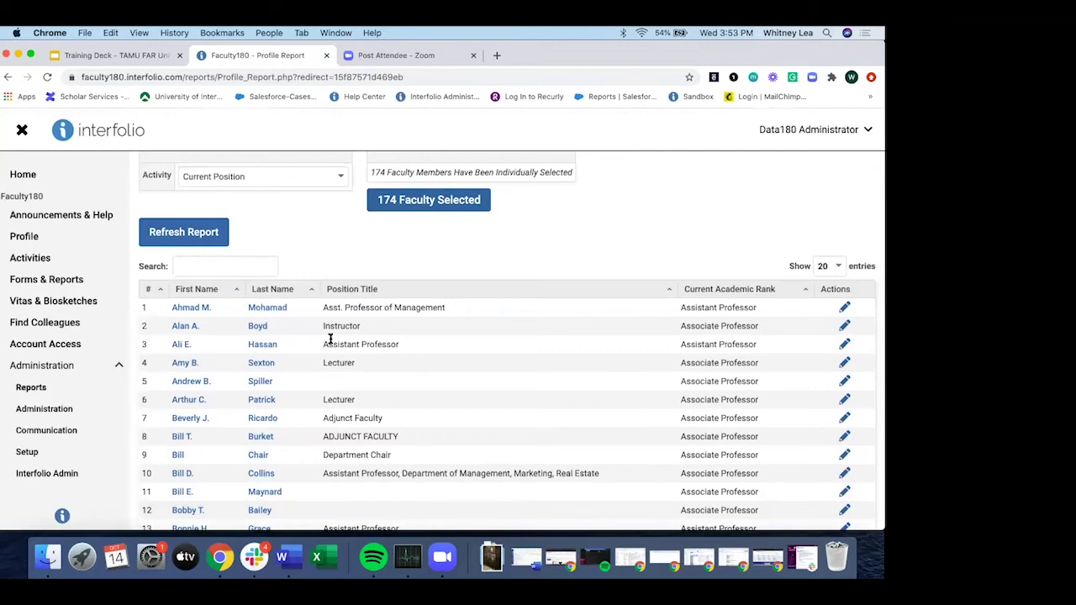
scroll(345, 395, "down", 2)
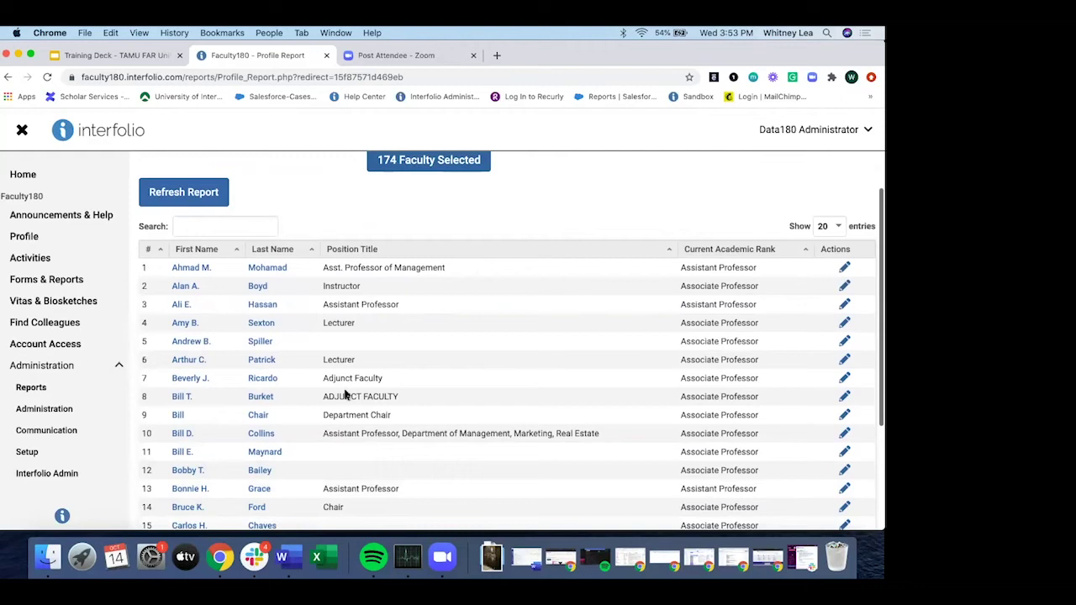
Change the report's activity to Degrees, refresh the report and review the degree details per faculty member.
scroll(345, 395, "up", 5)
left_click(303, 237)
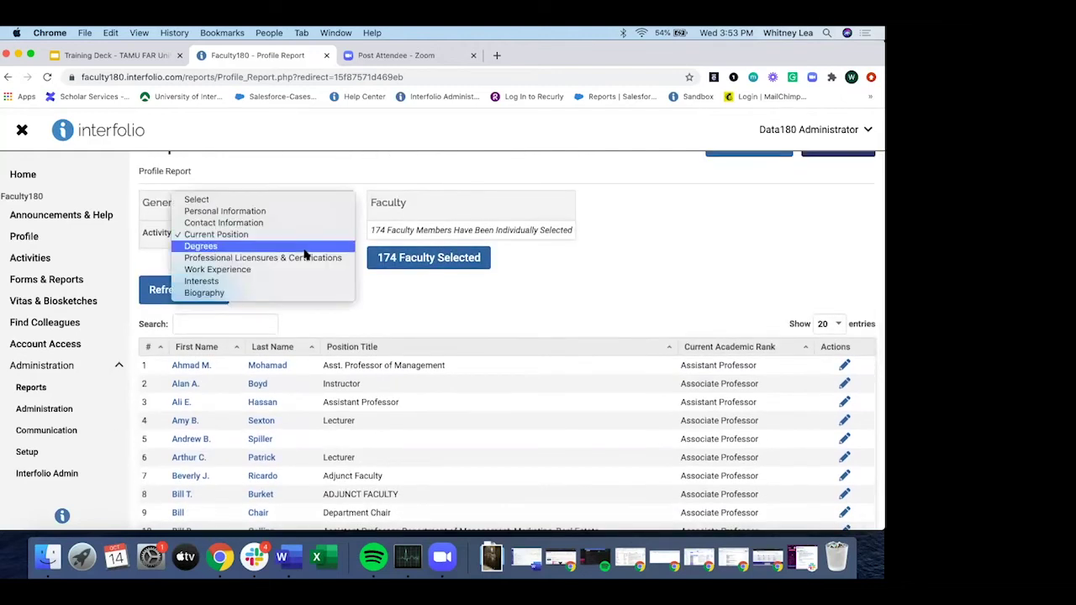
left_click(304, 249)
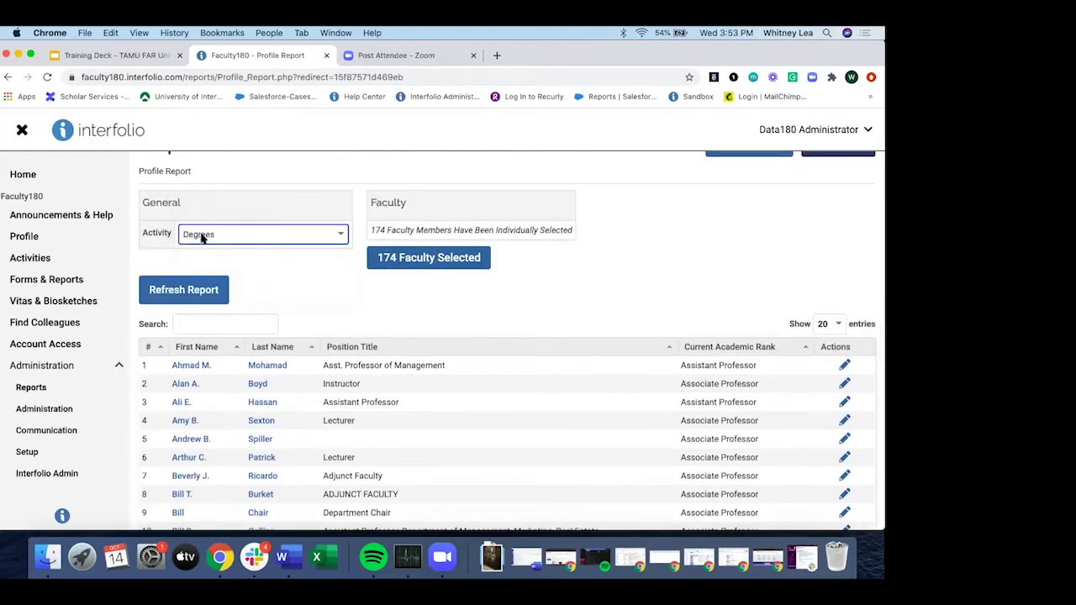
left_click(227, 287)
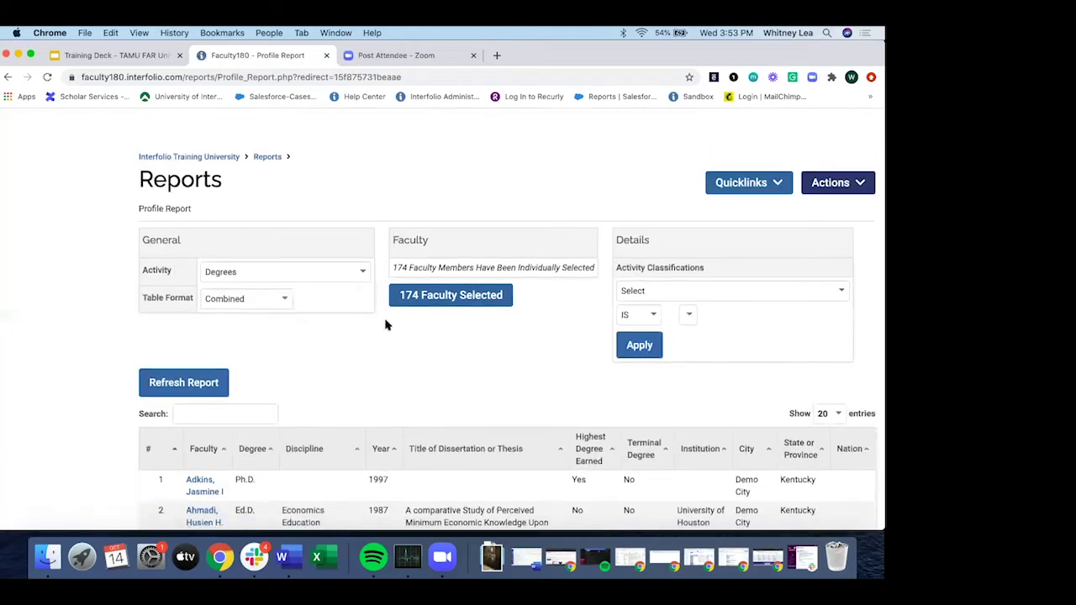
scroll(384, 322, "down", 4)
scroll(540, 312, "down", 2)
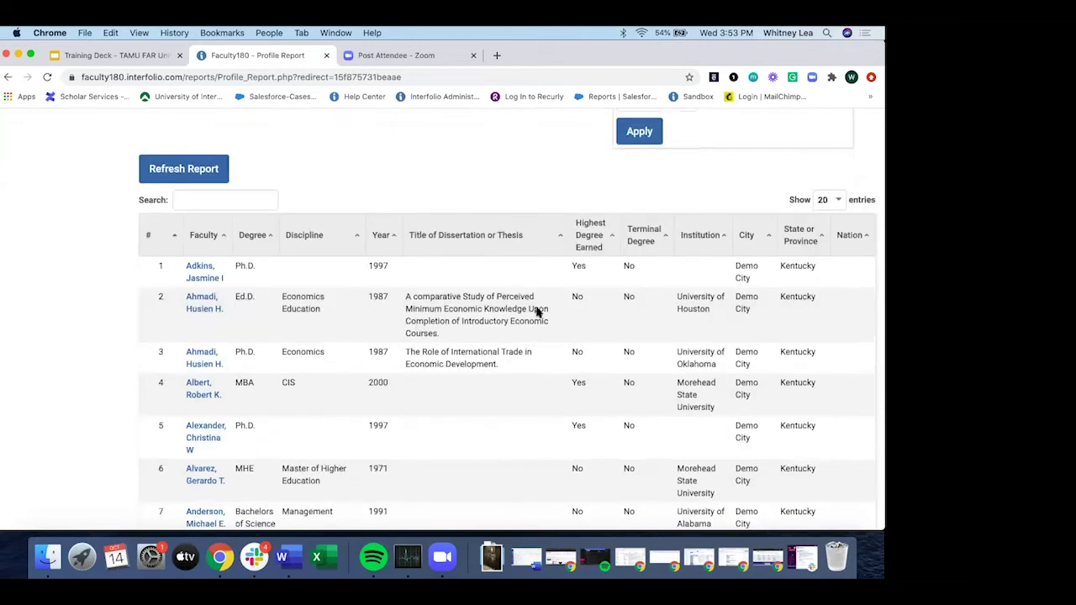
scroll(396, 351, "up", 1)
scroll(338, 297, "up", 2)
scroll(338, 296, "up", 1)
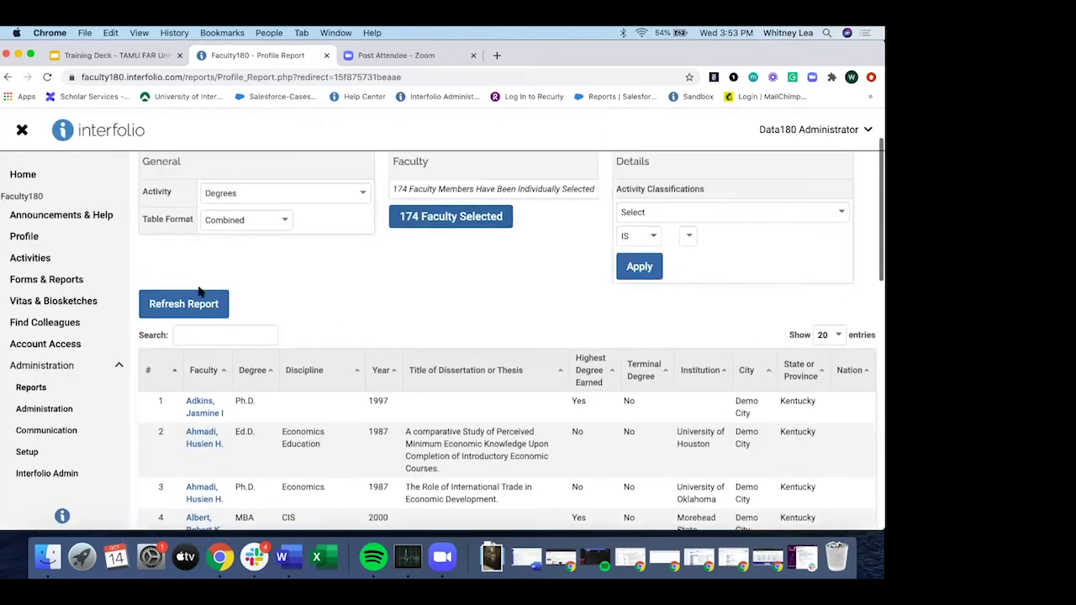
scroll(339, 297, "up", 1)
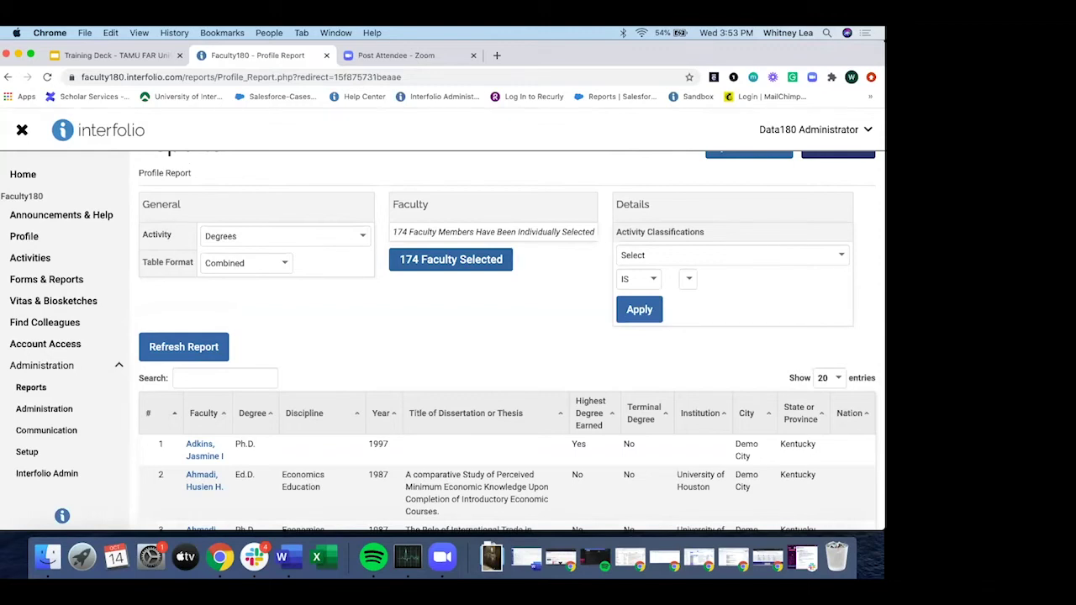
scroll(341, 404, "up", 1)
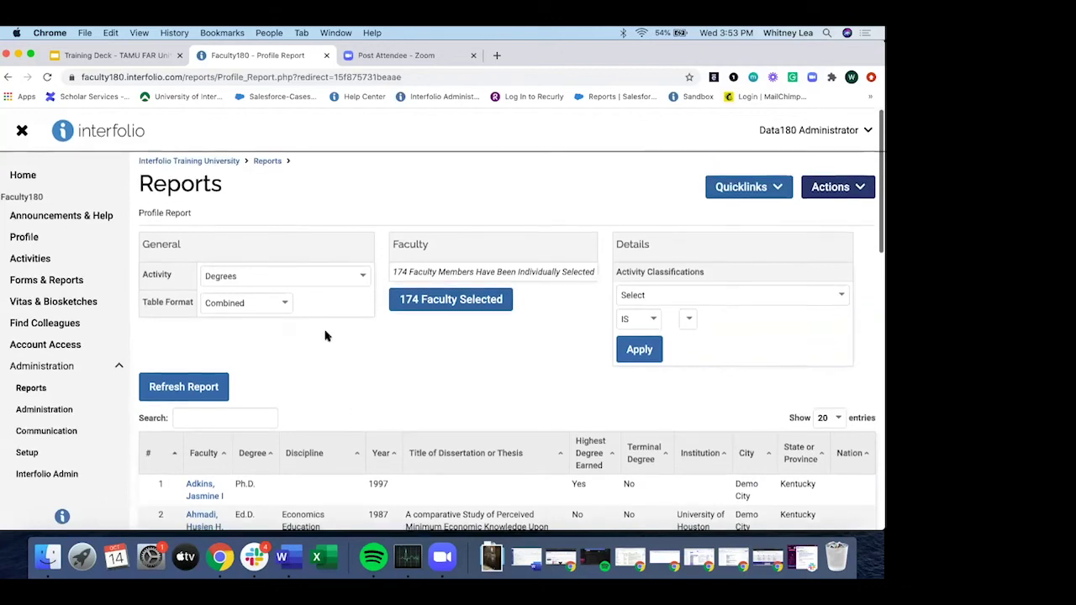
Return to the Reports overview and examine the available Activity Reports and Administrative Reports.
left_click(267, 161)
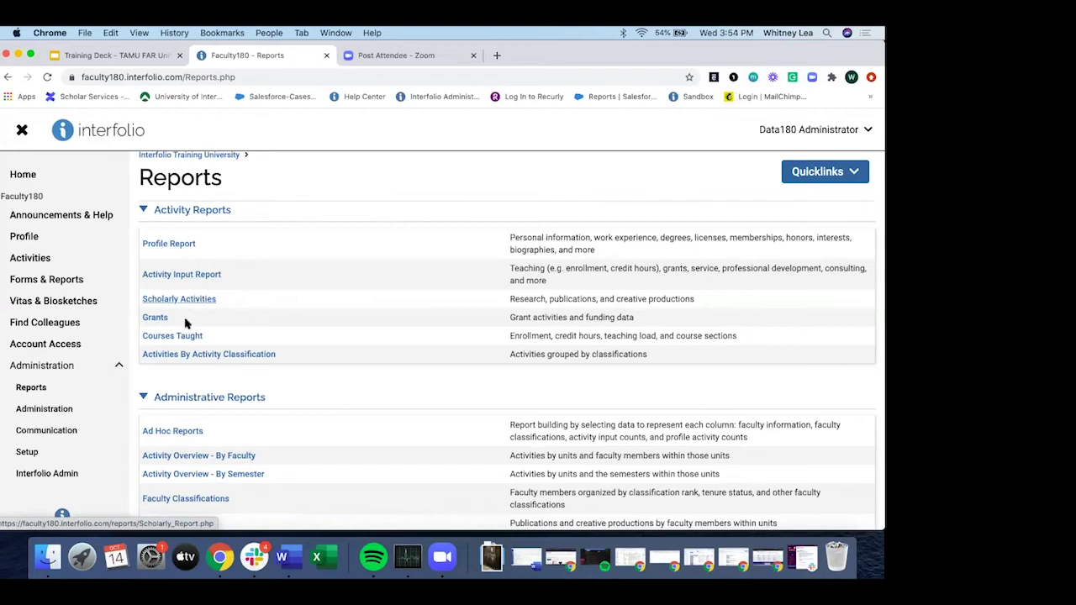
scroll(188, 321, "down", 2)
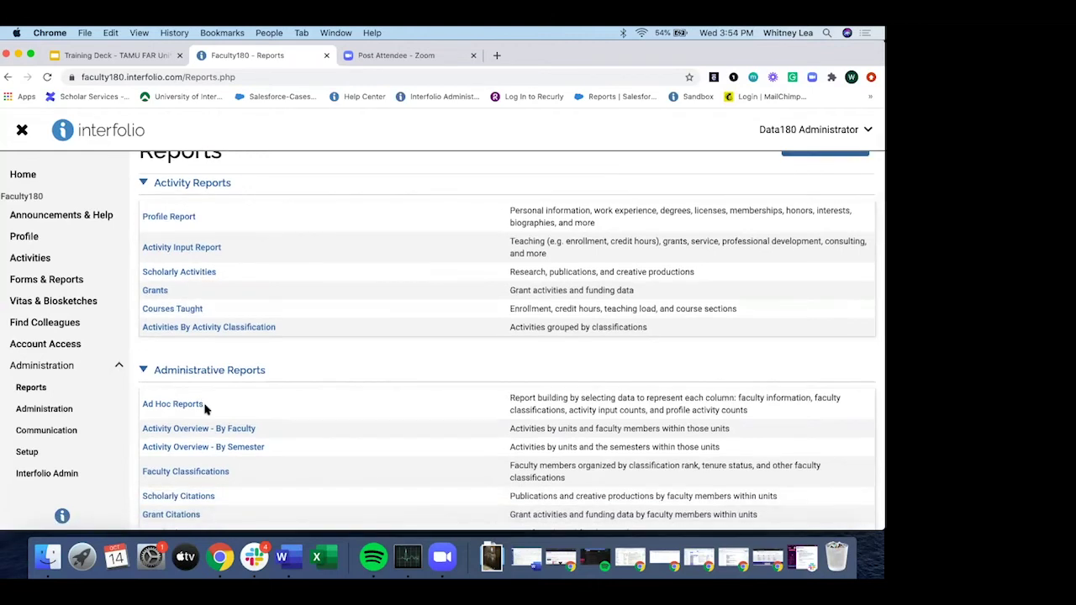
scroll(204, 409, "down", 3)
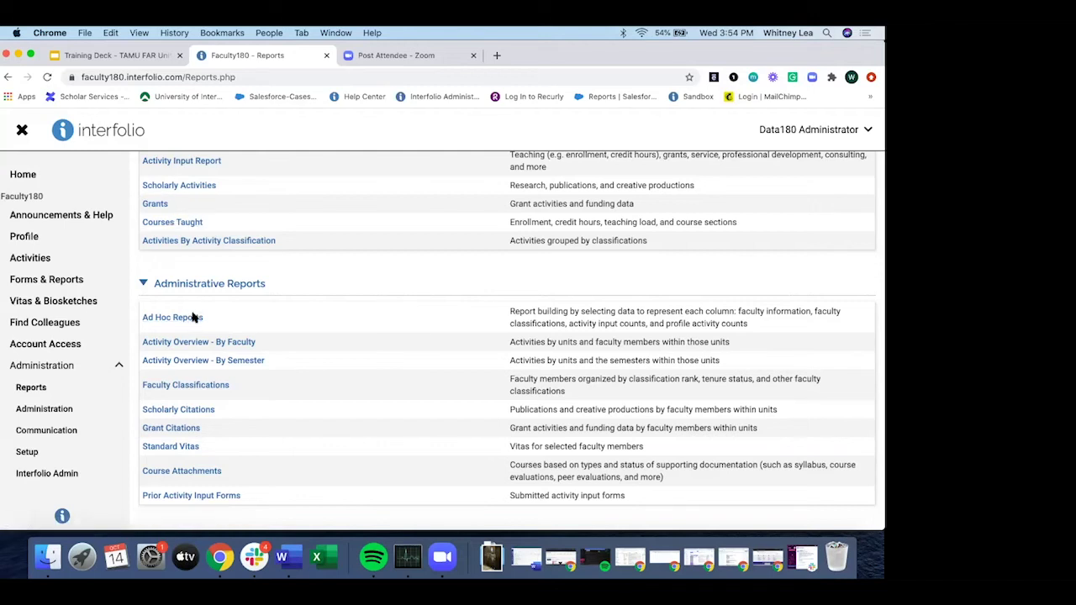
scroll(193, 317, "up", 3)
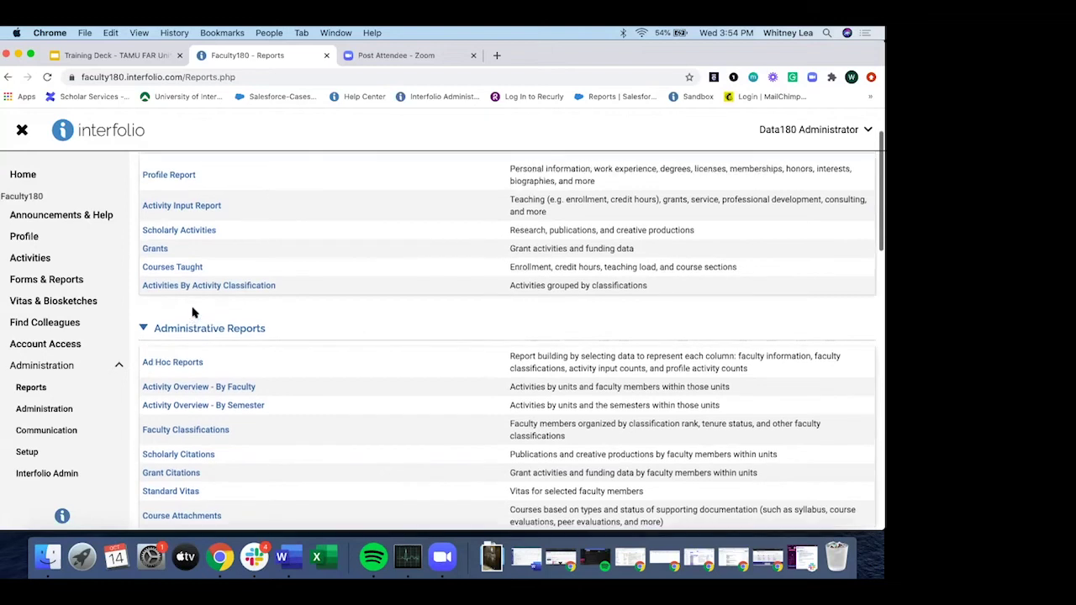
Switch from the Reports overview to the training deck in Google Slides and show the Interfolio Pro Tips / Universal Practices slide.
scroll(193, 312, "down", 1)
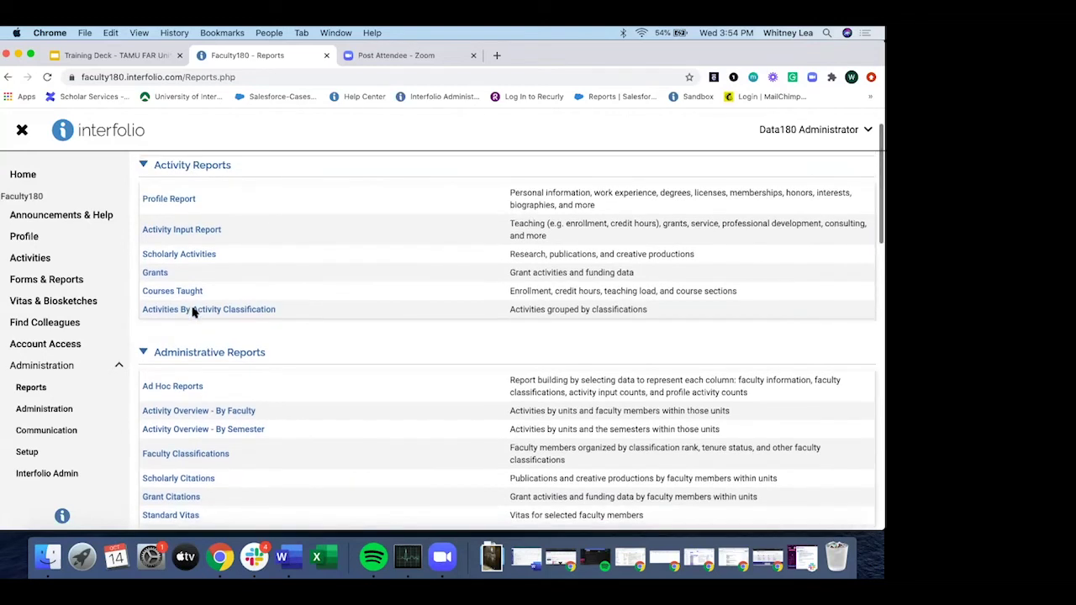
scroll(192, 312, "down", 1)
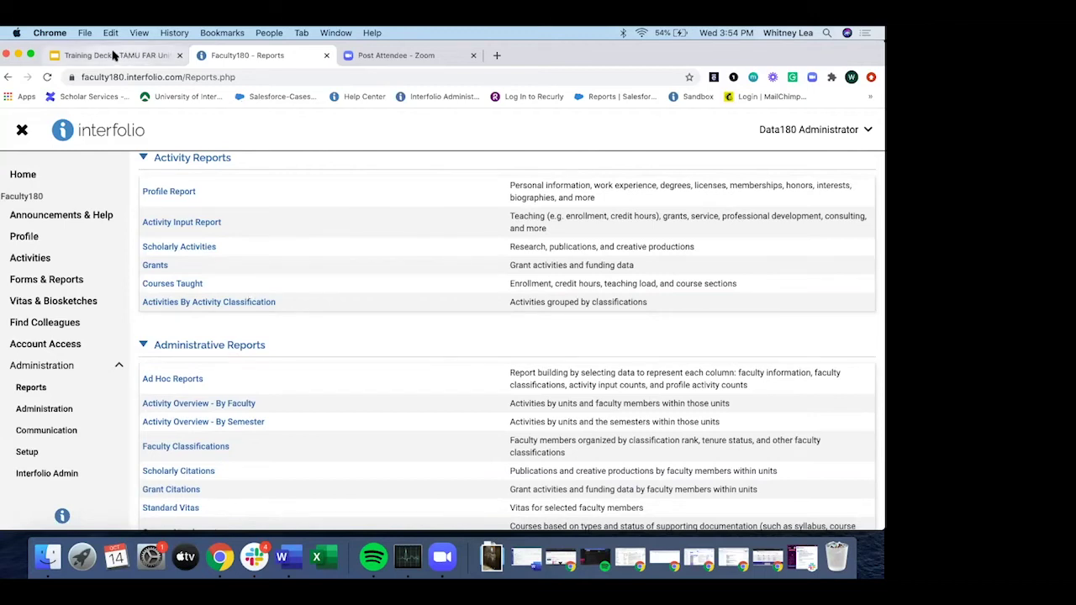
scroll(181, 148, "up", 2)
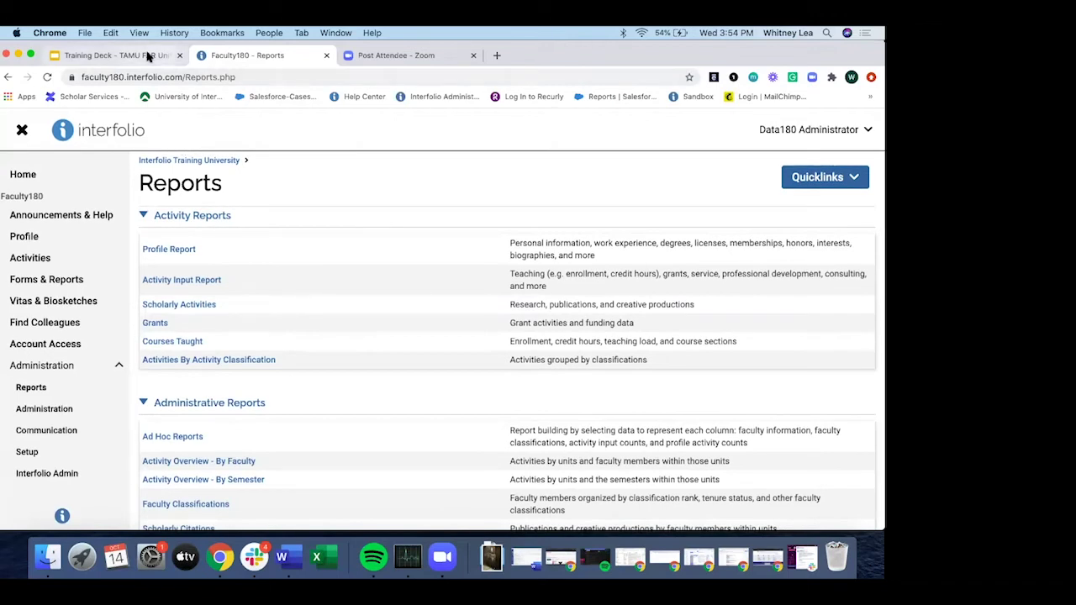
left_click(147, 56)
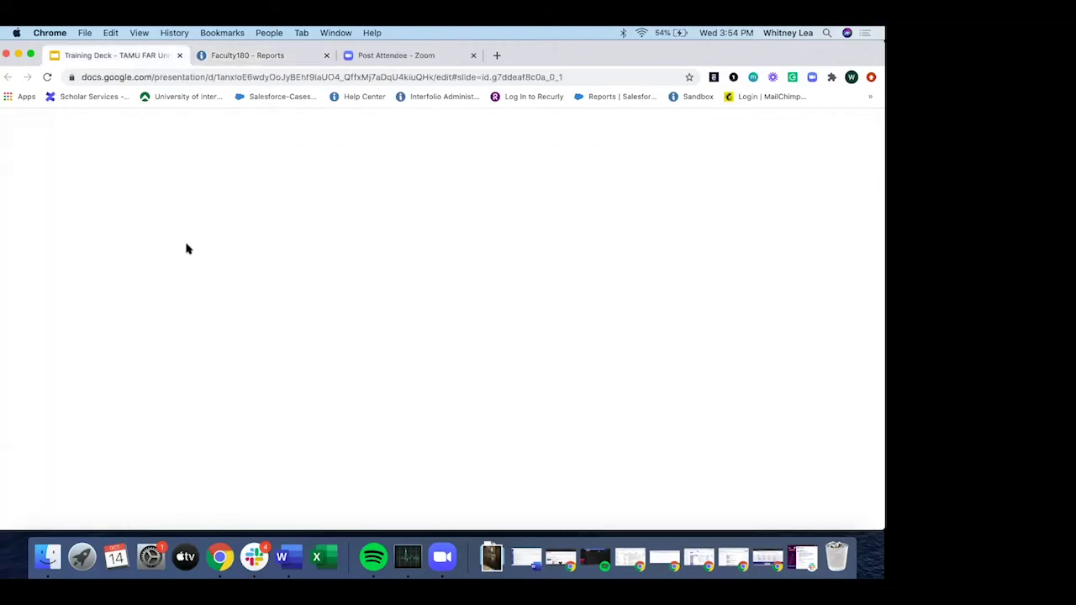
key("Left")
key("Left")
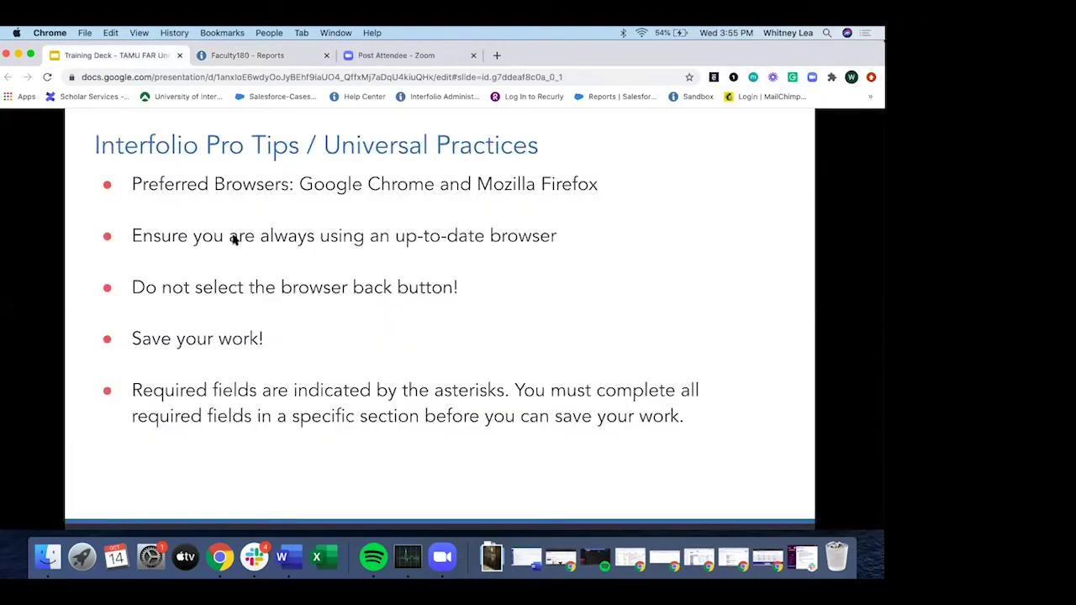
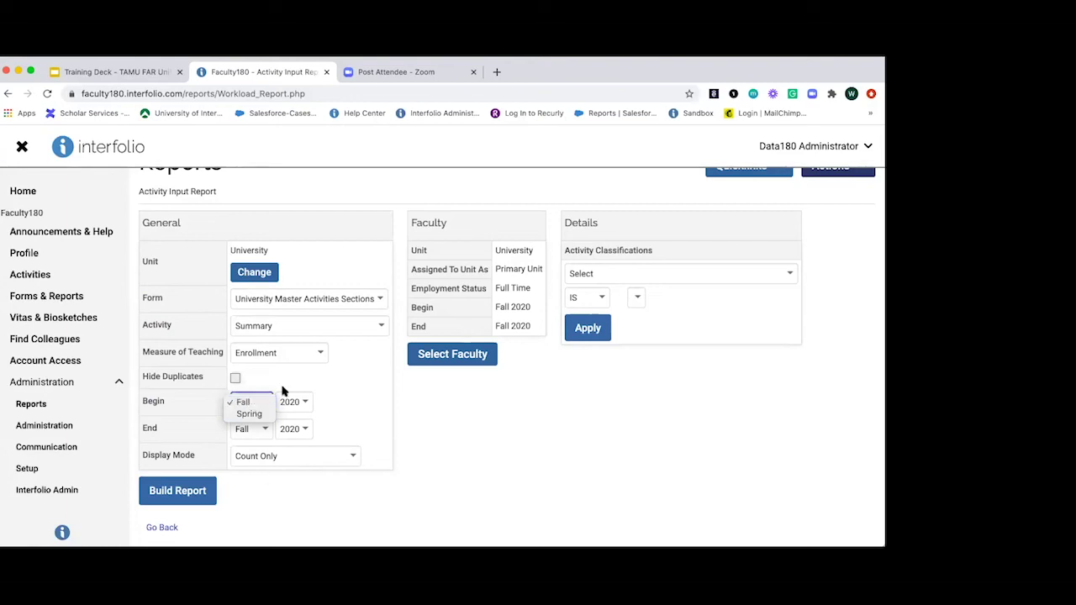
Set the beginning of the Activity Input Report's date range to Spring 2019.
left_click(282, 390)
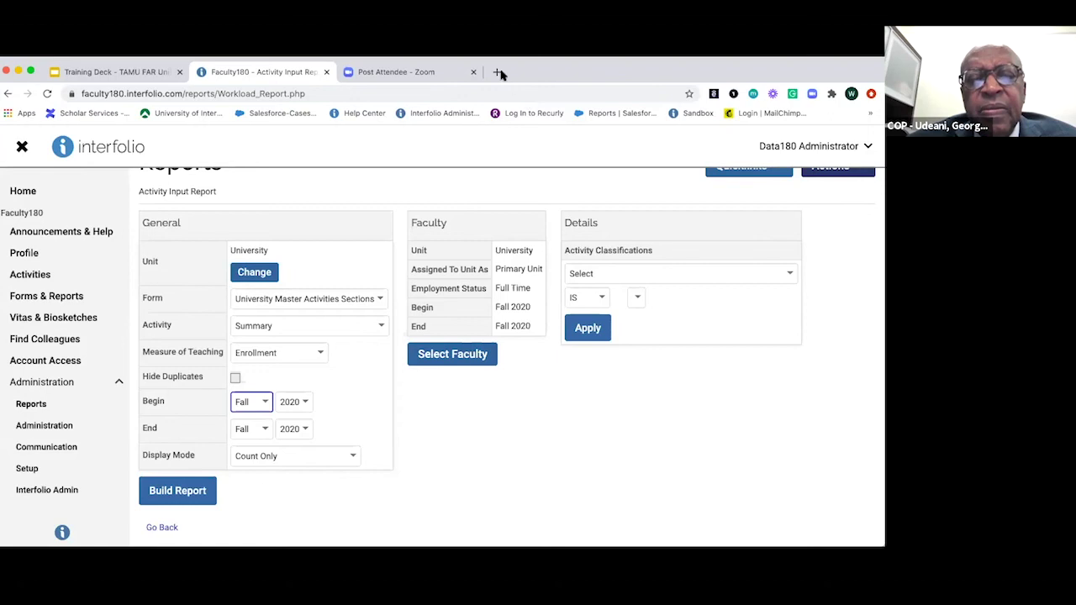
left_click(245, 407)
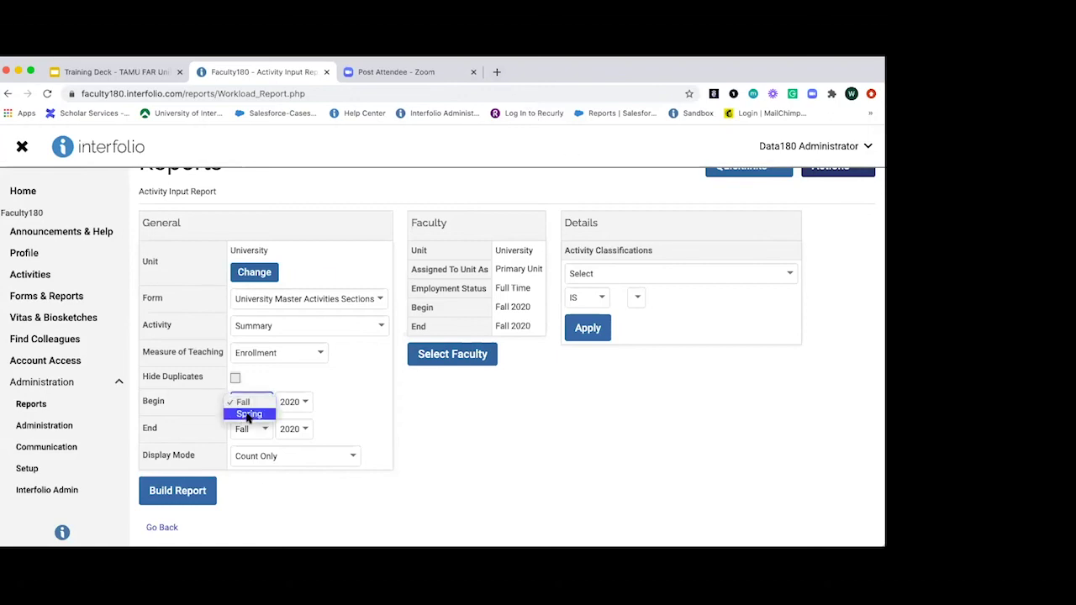
left_click(249, 415)
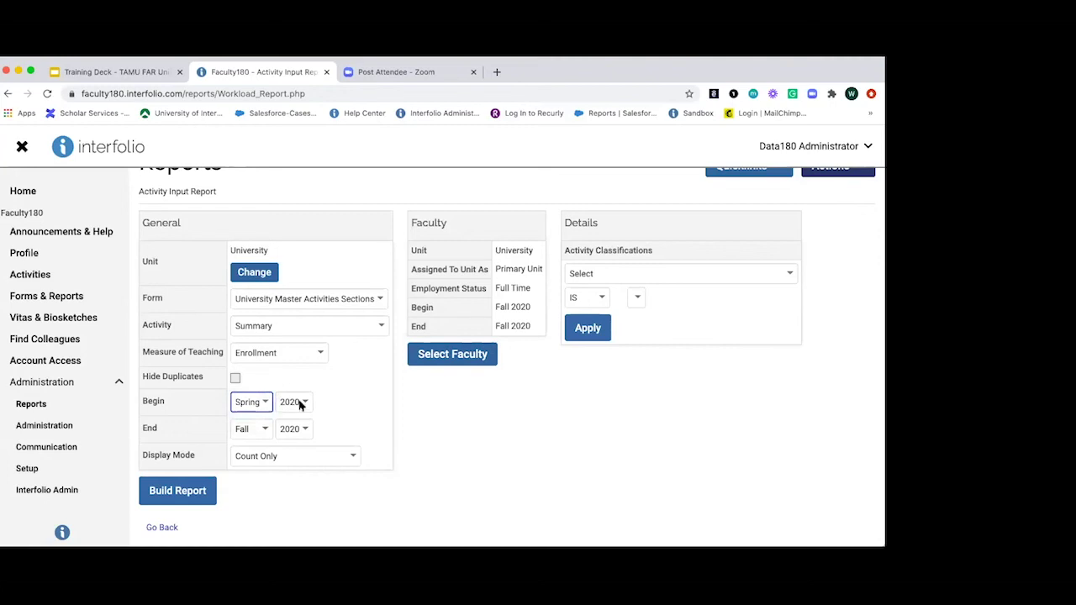
left_click(300, 404)
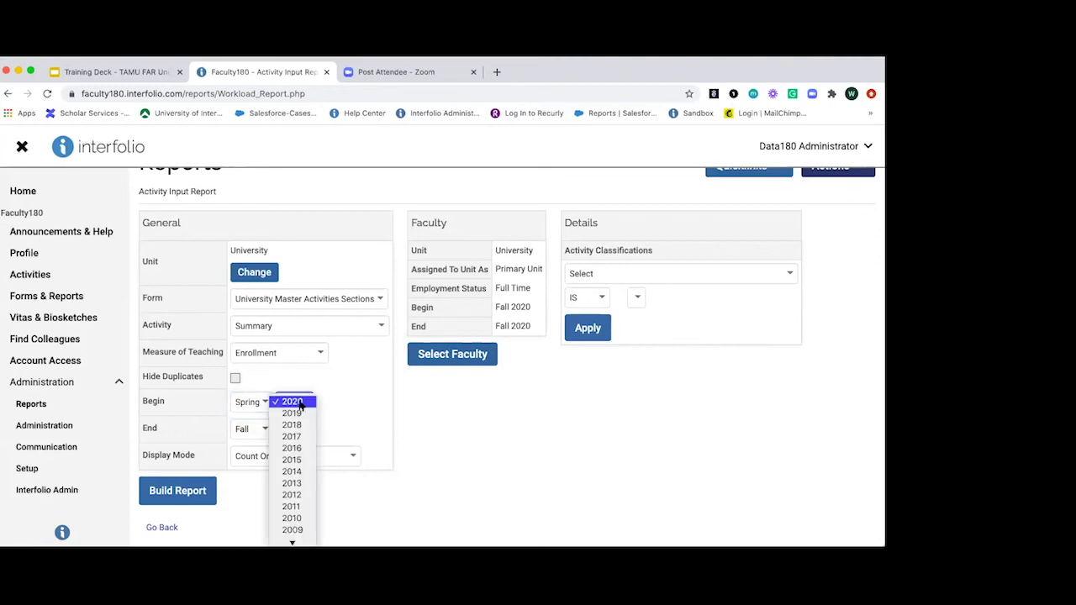
left_click(293, 414)
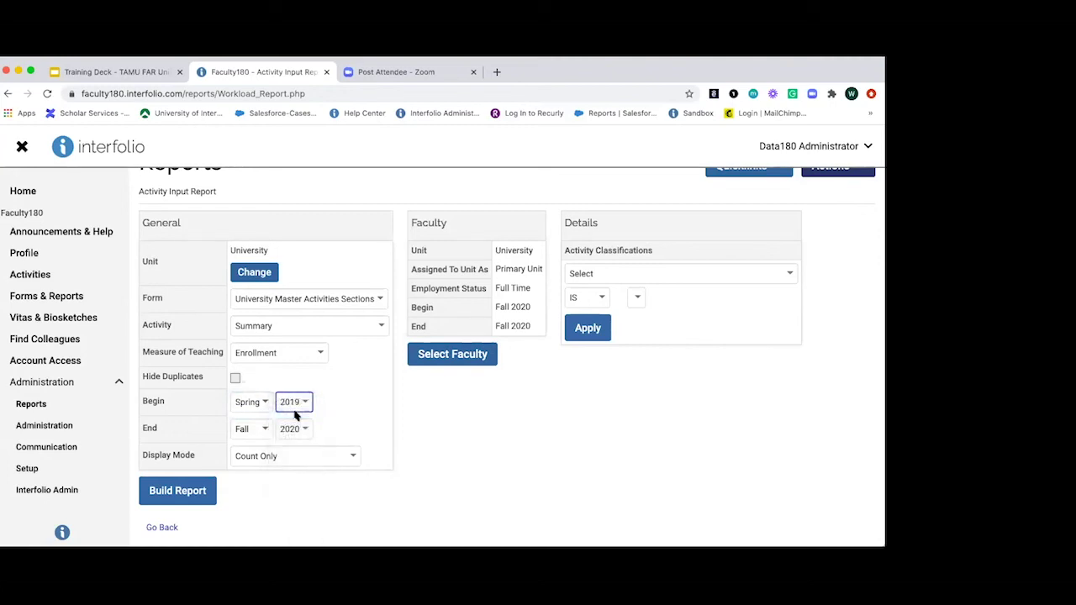